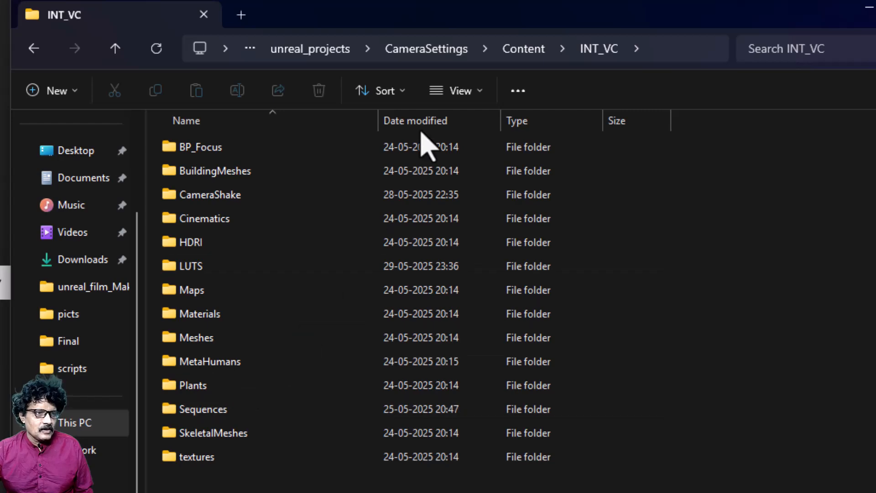
- Extract CameraSettings_addfiles_for_imperfection_render.zip in the unreal_projects folder and place the extracted folder's window beside the project window
left_click(325, 52)
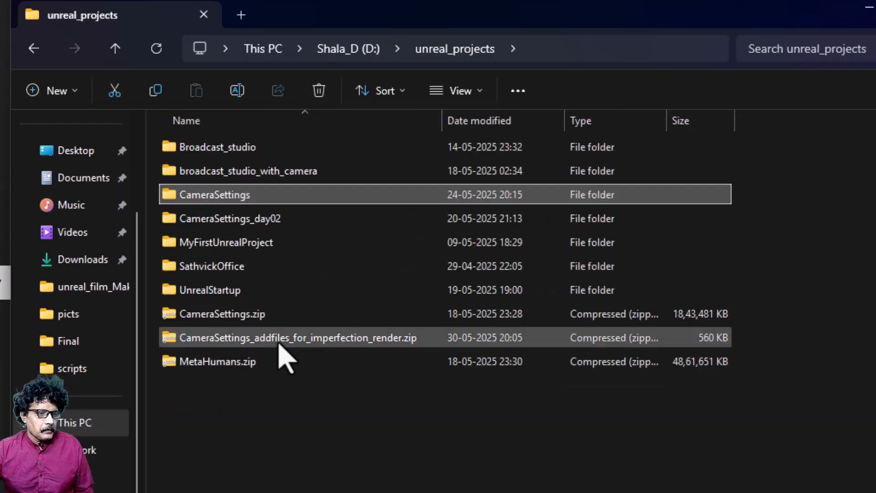
right_click(281, 345)
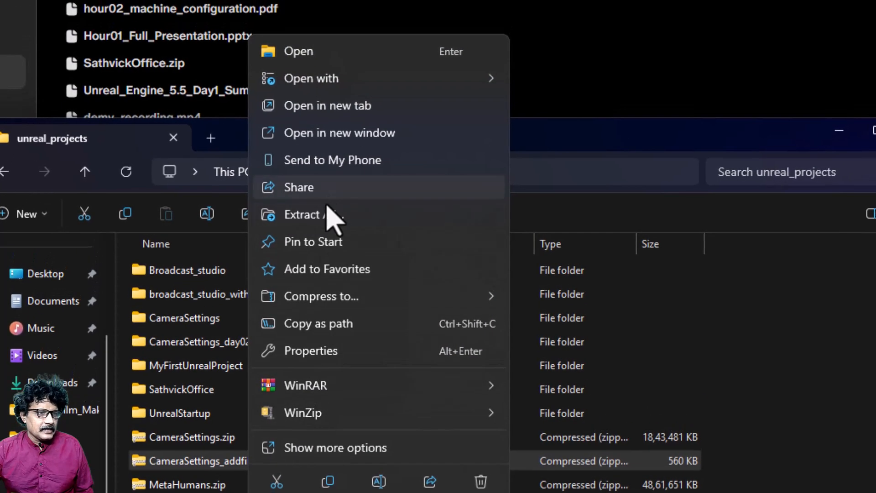
left_click(338, 192)
left_click(540, 452)
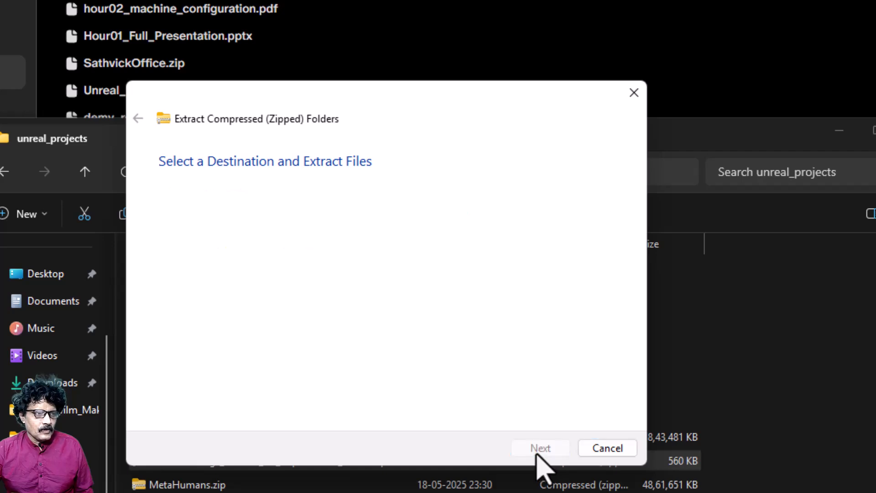
left_click_drag(294, 141, 619, 238)
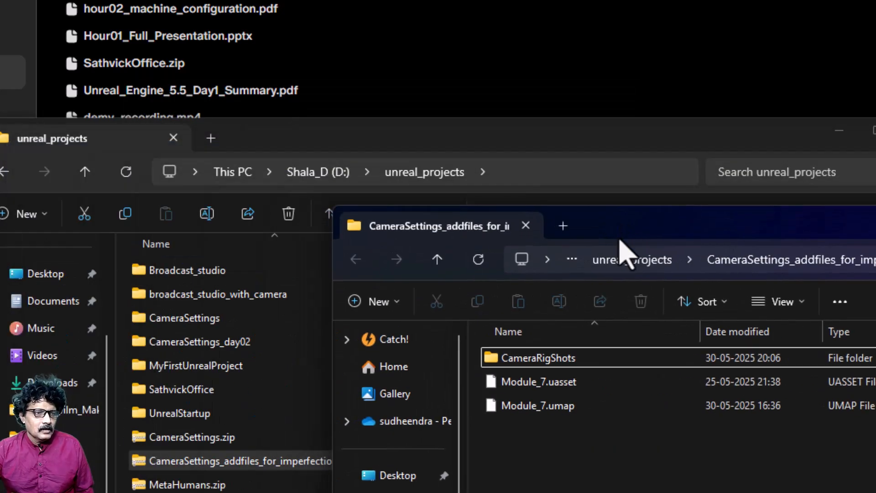
- Move the extracted CameraRigShots folder into CameraSettings/Content/INT_VC/Sequences, merging it with the existing folder
left_click(530, 365)
right_click(531, 367)
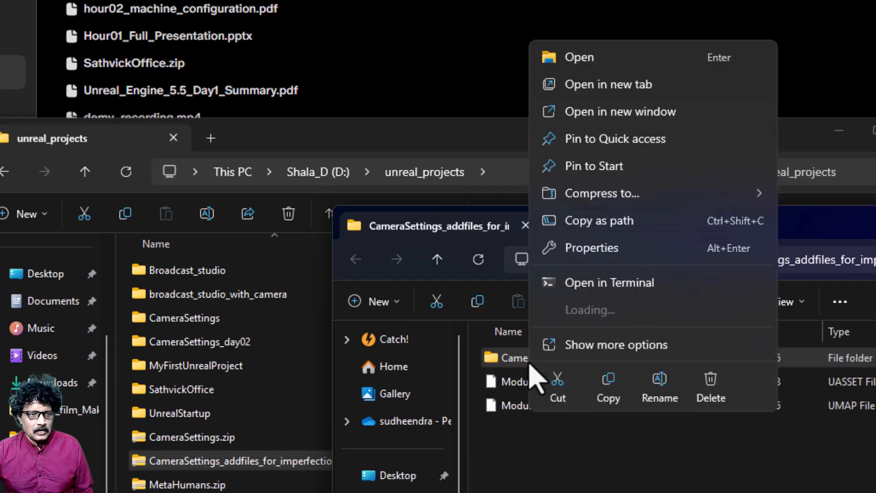
left_click(556, 381)
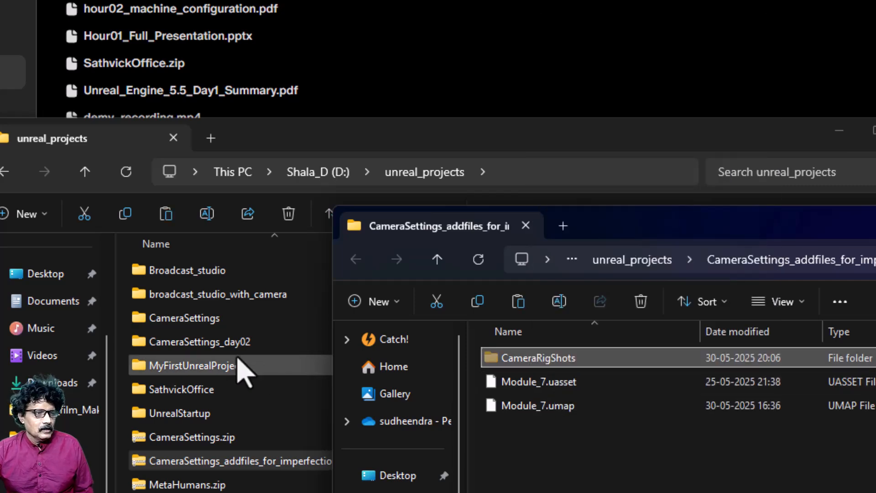
double_click(208, 324)
double_click(208, 324)
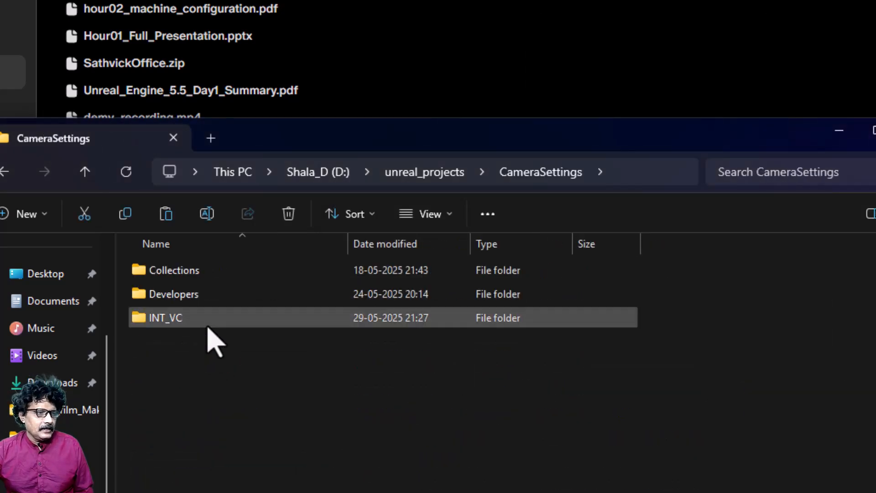
double_click(208, 325)
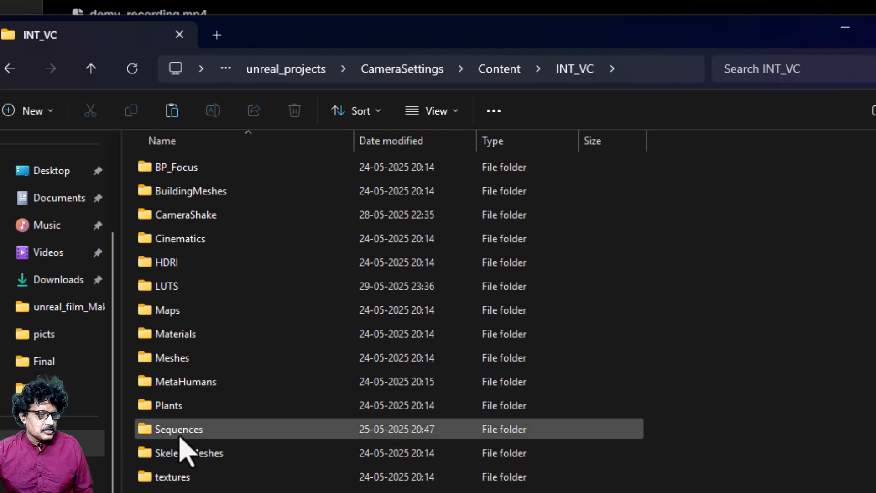
double_click(180, 435)
right_click(210, 328)
left_click(228, 337)
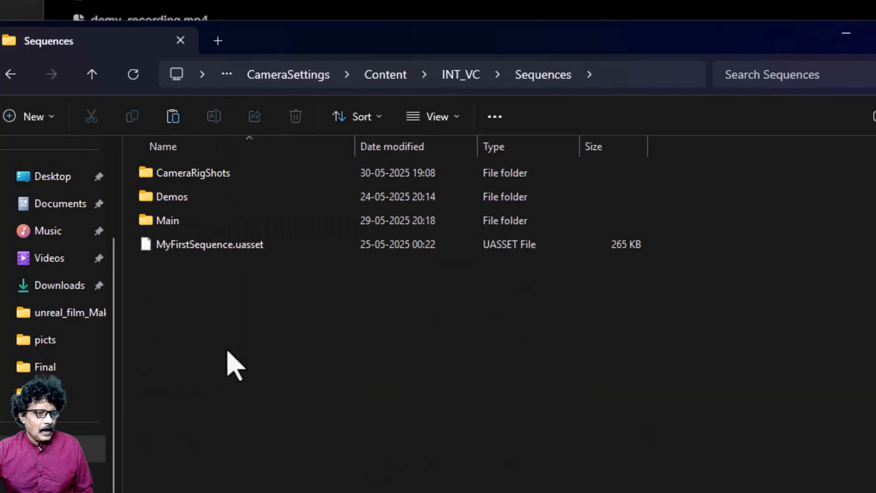
left_click(353, 156)
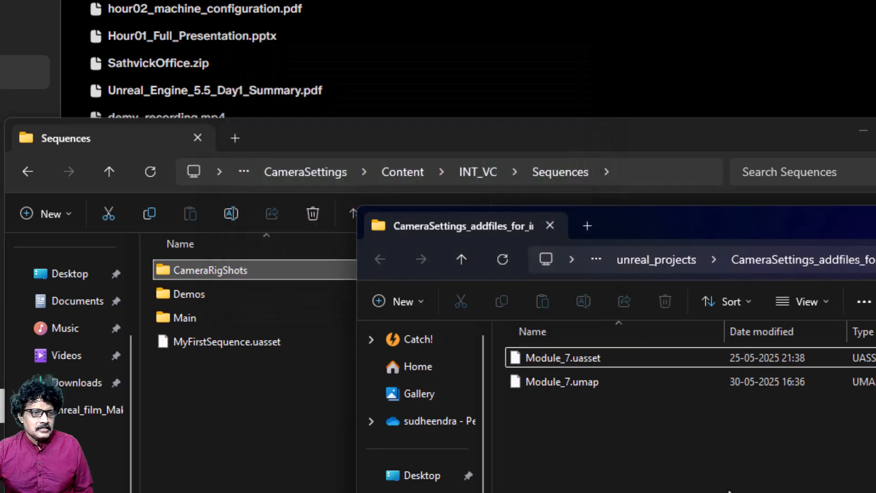
- Move the extracted Module_7.uasset into the project's Sequences/Main folder, replacing the existing file
right_click(588, 362)
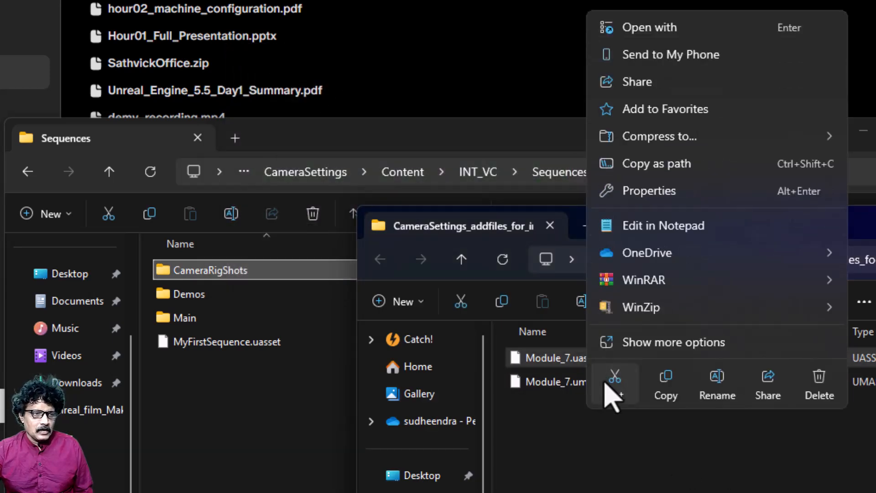
left_click(610, 381)
left_click(233, 320)
double_click(233, 319)
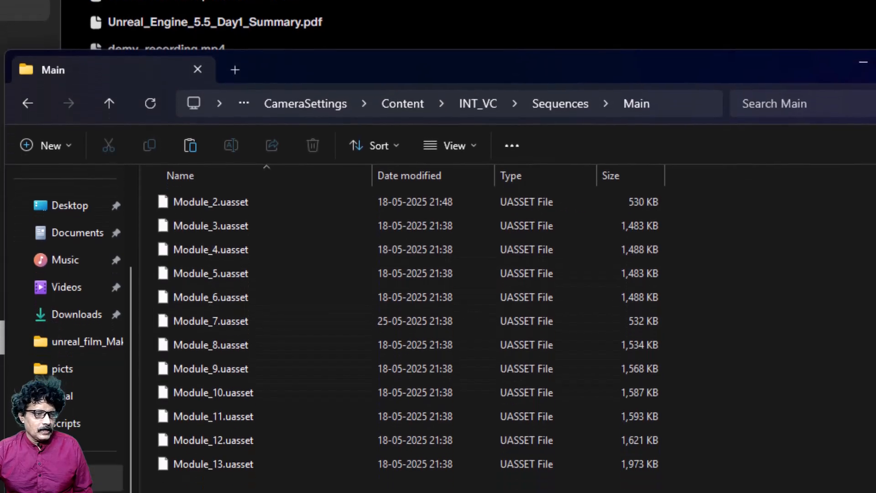
right_click(415, 413)
left_click(428, 434)
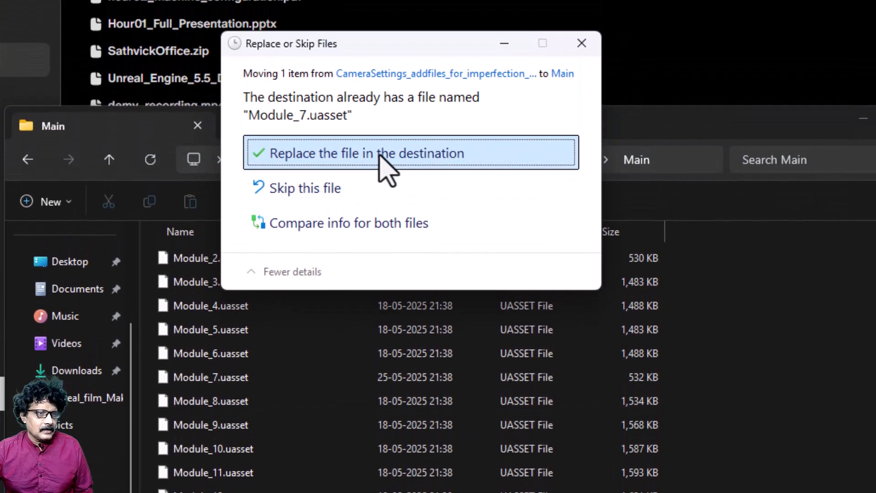
left_click(379, 156)
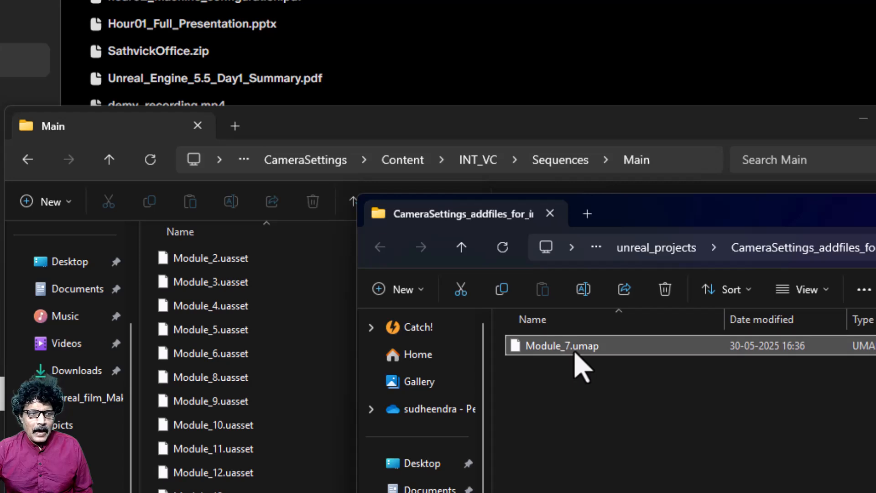
- Move the extracted Module_7.umap into the project's INT_VC/Maps/Main folder, replacing the existing file
right_click(575, 354)
left_click(602, 376)
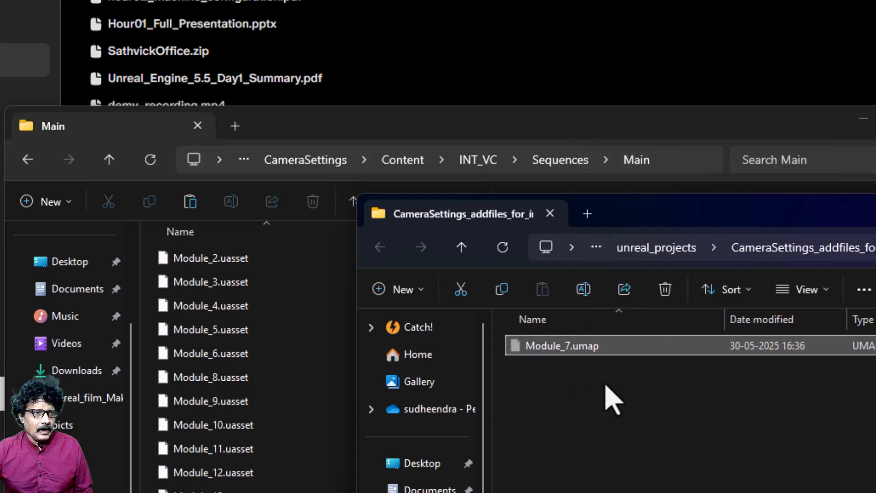
left_click(474, 160)
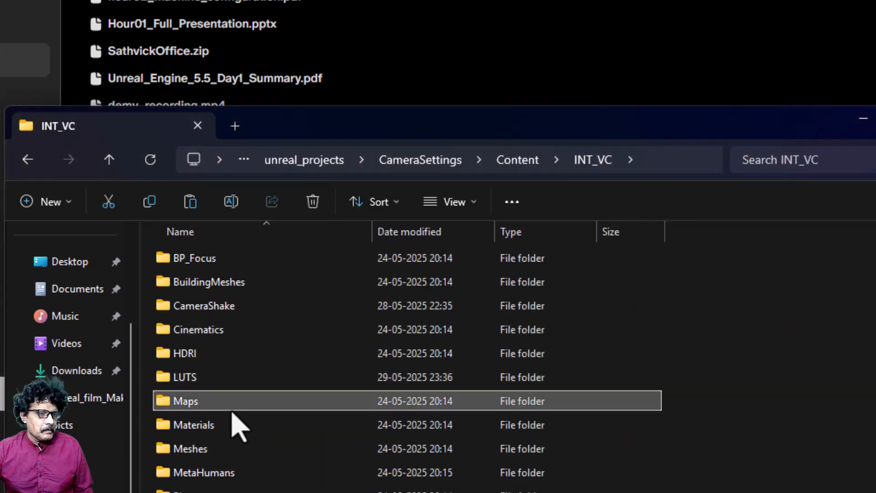
double_click(228, 402)
double_click(222, 281)
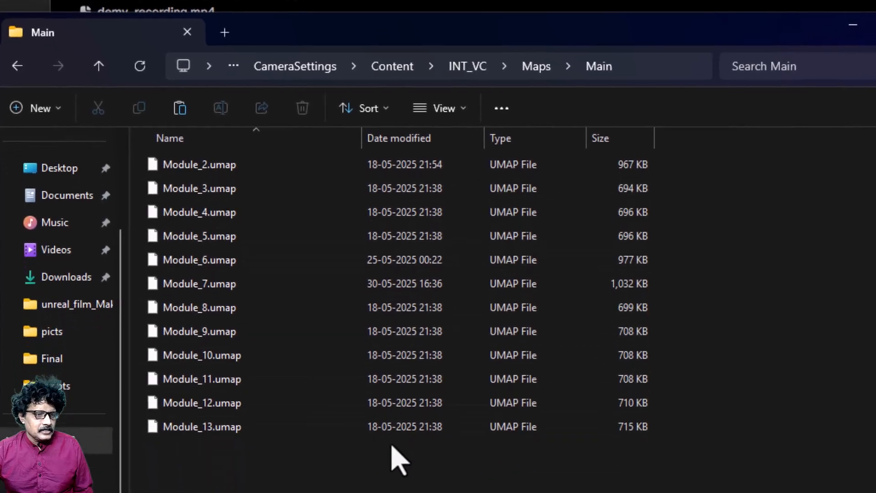
key("ctrl+v")
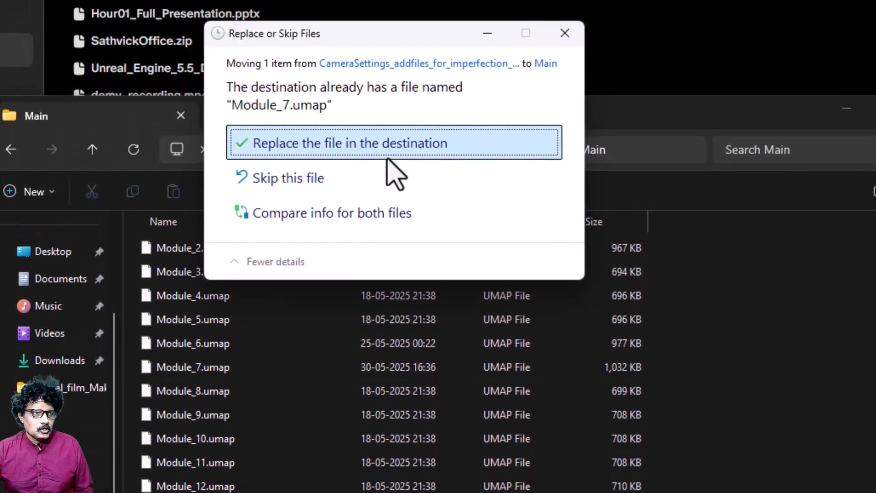
left_click(388, 155)
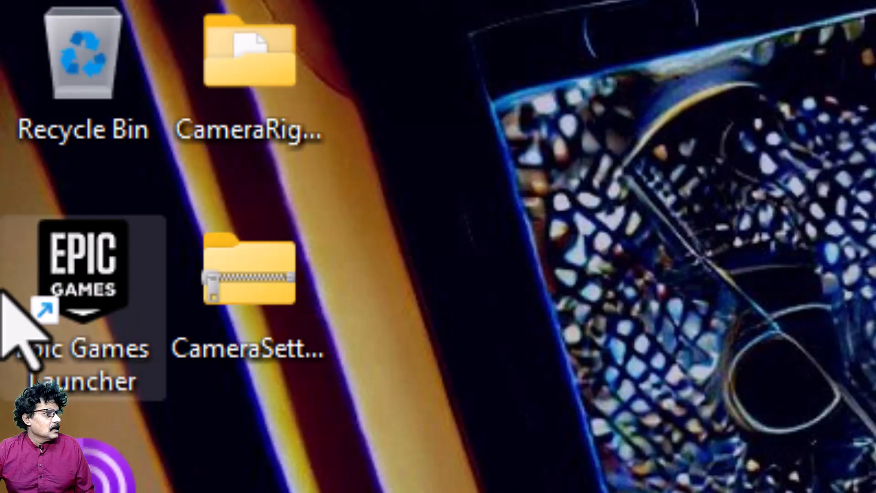
- Start the Epic Games Launcher and open the CameraSettings project from its Unreal Engine library
double_click(74, 286)
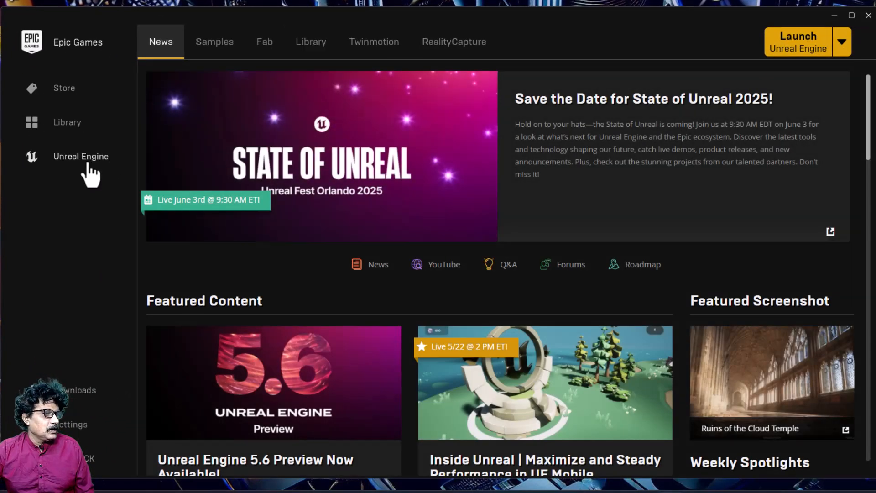
left_click(309, 43)
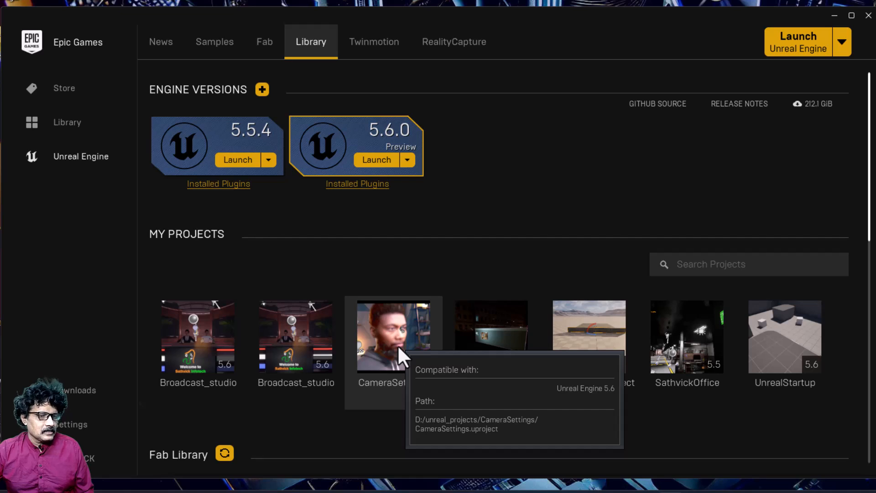
double_click(399, 348)
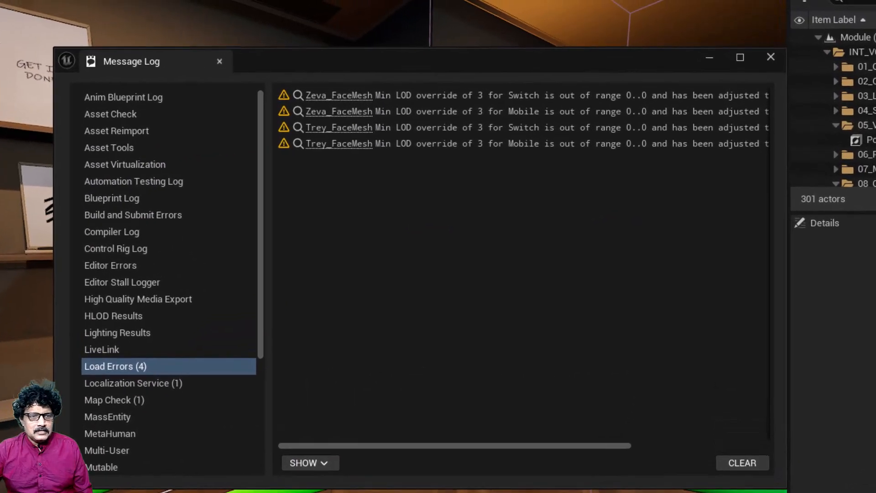
- Clear the load errors, close the Message Log, and re-open the asset editor from the last session
left_click(747, 463)
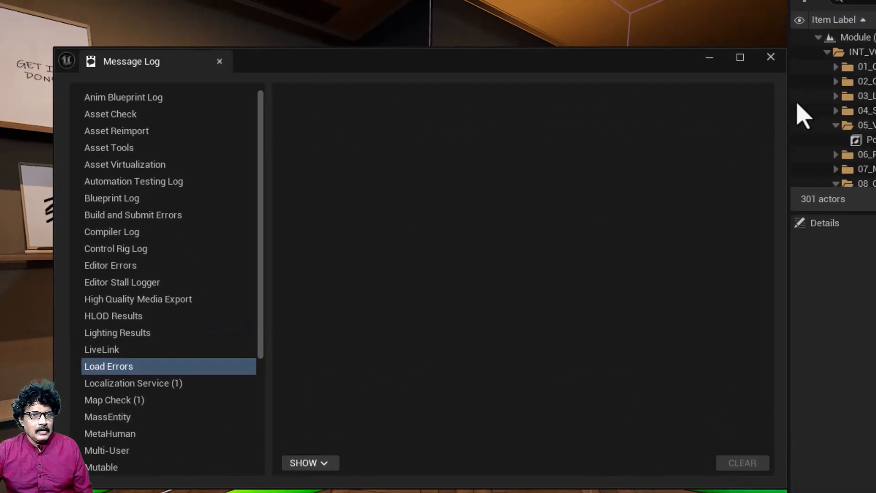
left_click(771, 57)
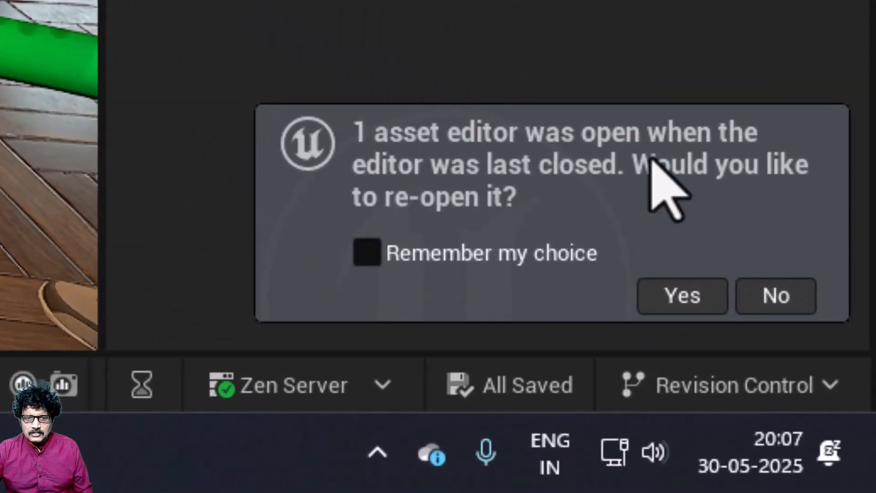
left_click(675, 302)
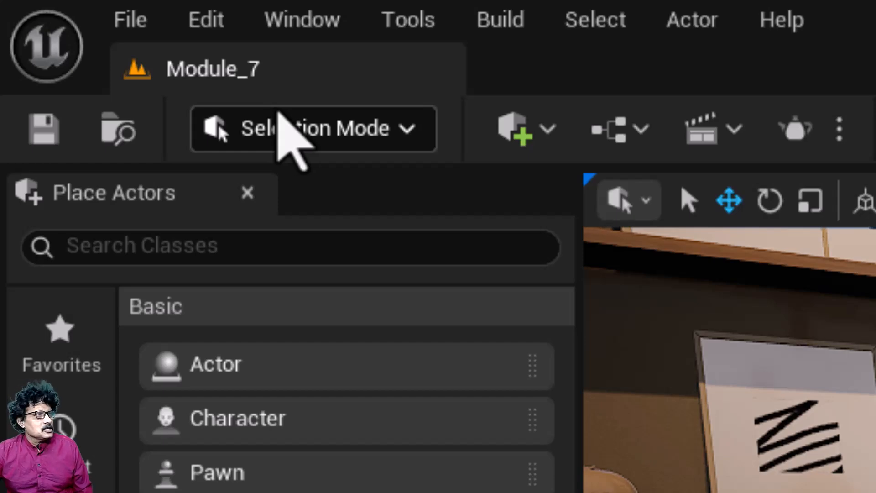
- Examine the Maps & Modes section of the project settings
left_click(203, 20)
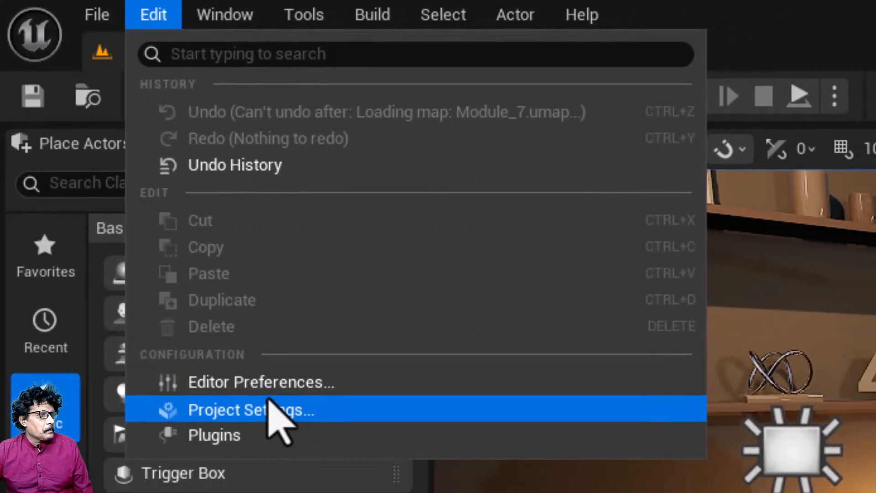
left_click(269, 410)
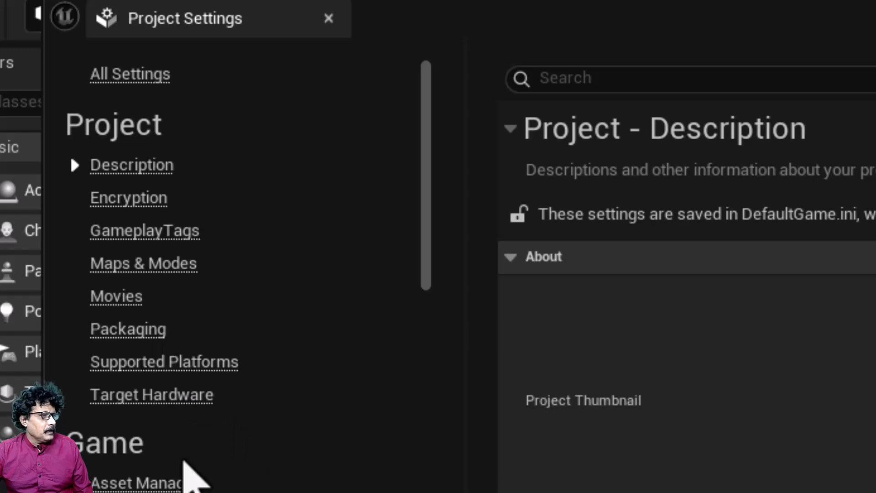
left_click(147, 267)
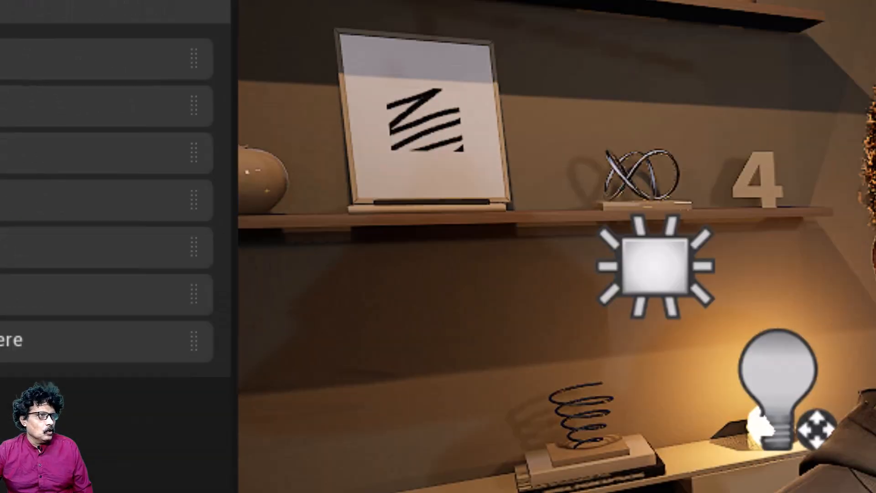
- Lock the viewport to the Shots track's cameras and scrub the playhead through the shots to about 40.96 in shot0050_01
left_click(242, 73)
left_click(303, 325)
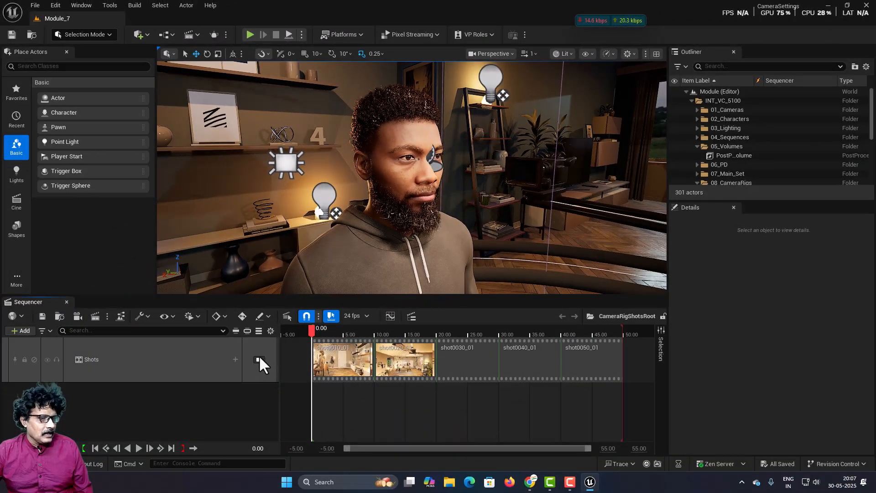
left_click(258, 359)
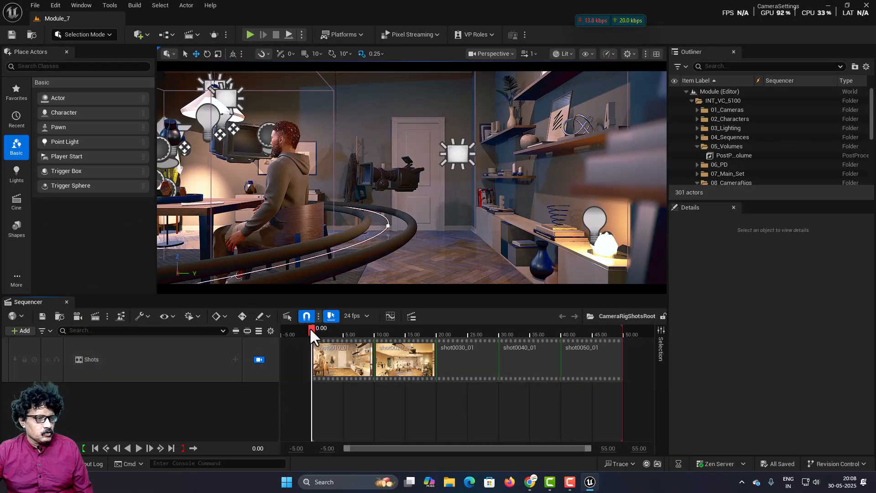
left_click_drag(311, 329, 564, 394)
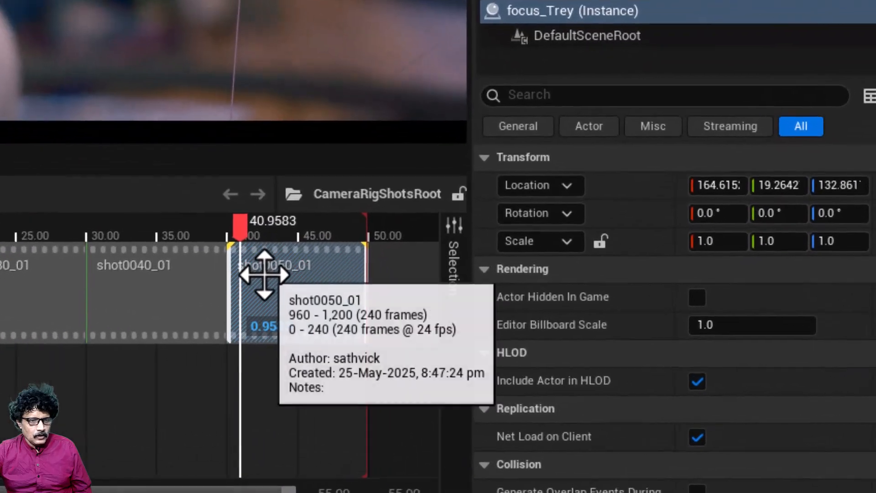
- Open shot0050_01, select the CU_Trey camera, and open the playhead time for editing
double_click(592, 367)
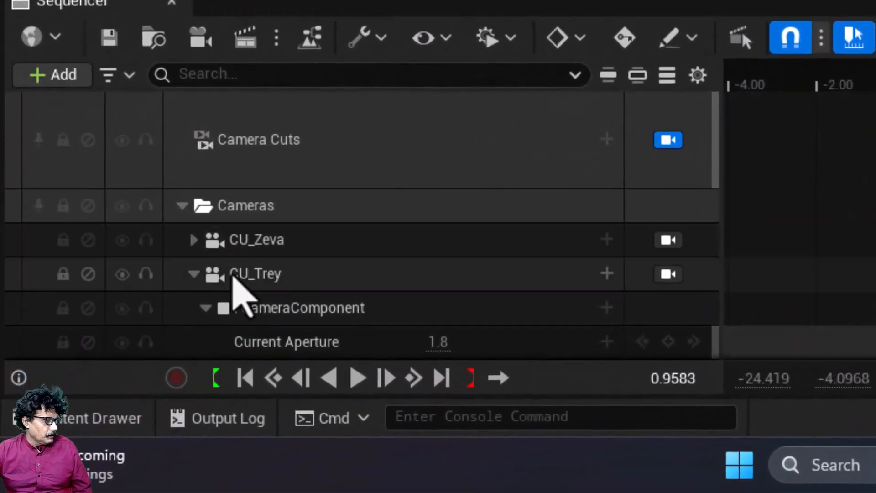
left_click(232, 275)
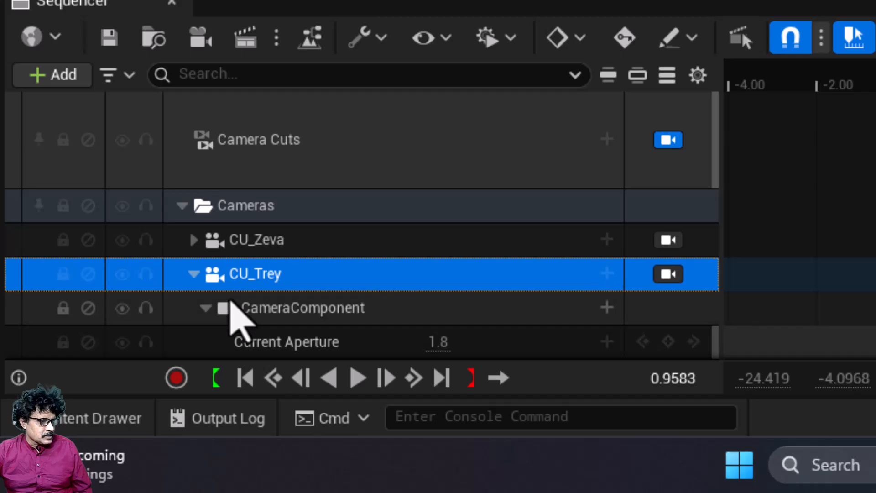
scroll(287, 289, "down", 2)
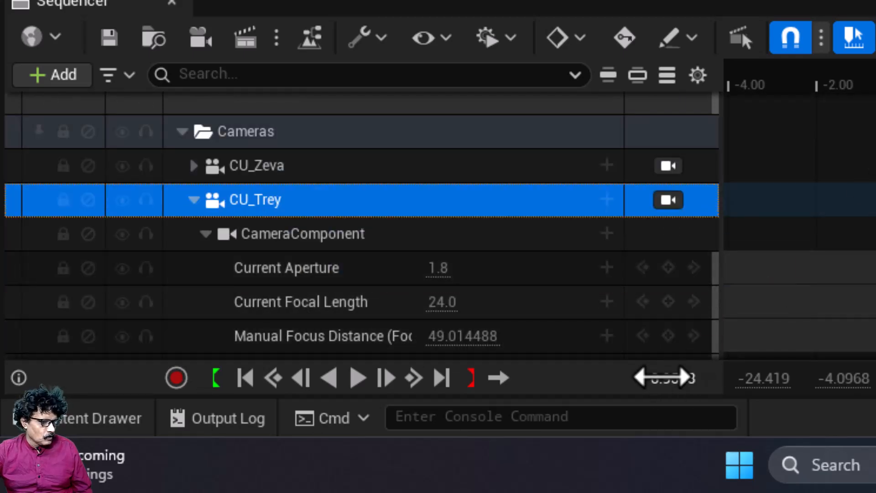
left_click(666, 378)
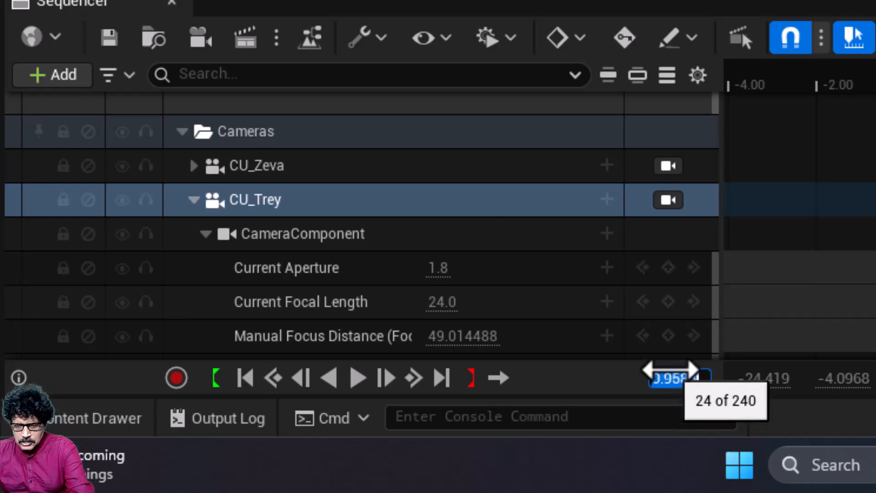
- Show all of CU_Trey's details and set its Focus Method to Manual
scroll(370, 319, "down", 2)
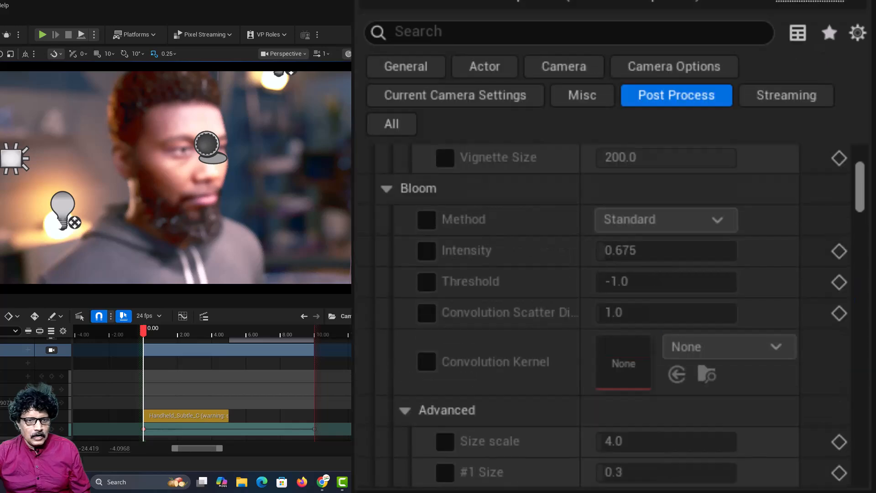
scroll(713, 158, "up", 6)
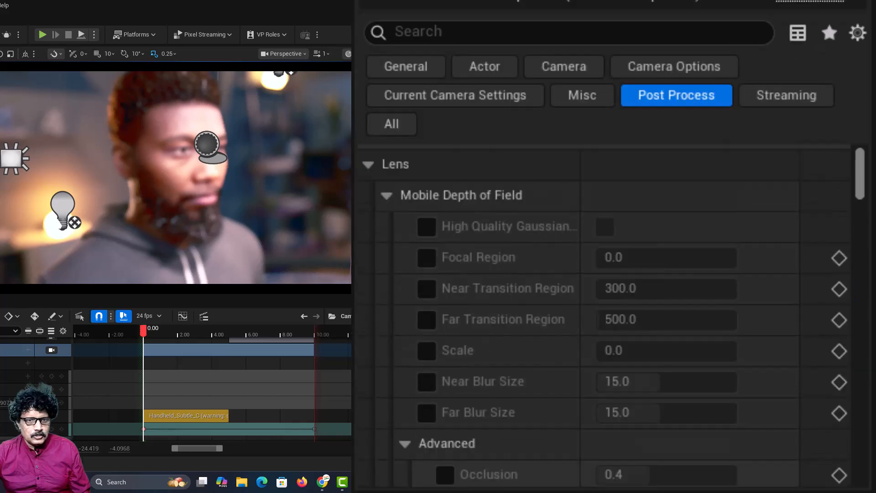
left_click(391, 125)
mouse_move(857, 183)
left_mouse_down()
mouse_move(856, 207)
mouse_move(852, 182)
left_mouse_up()
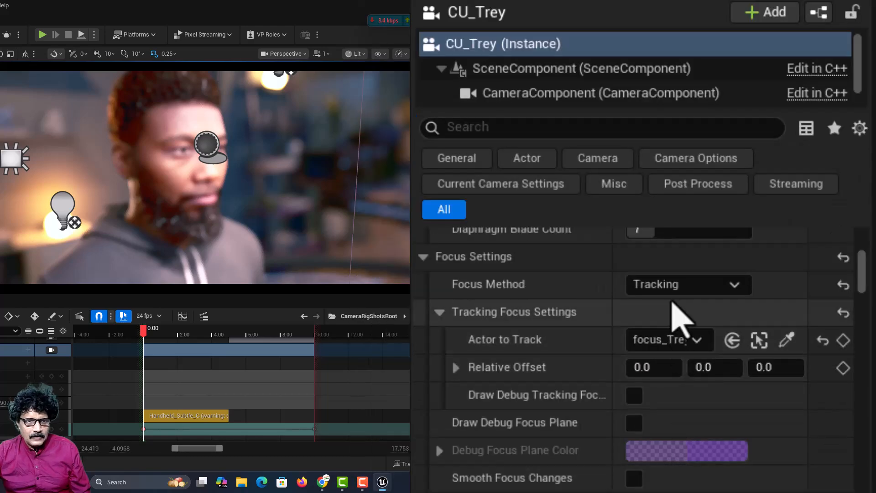
left_click(675, 283)
left_click(657, 325)
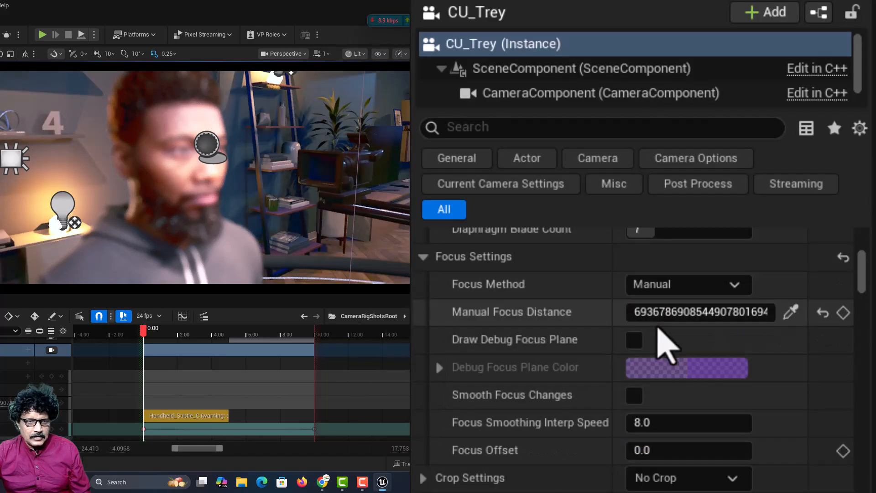
- Set CU_Trey's Manual Focus Distance to about 50.65 cm and key it at 0.00
left_click(667, 315)
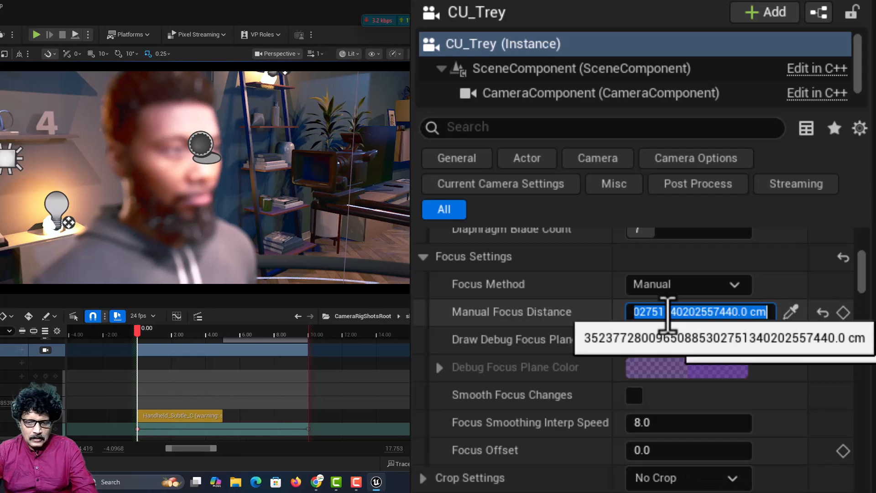
key("Return")
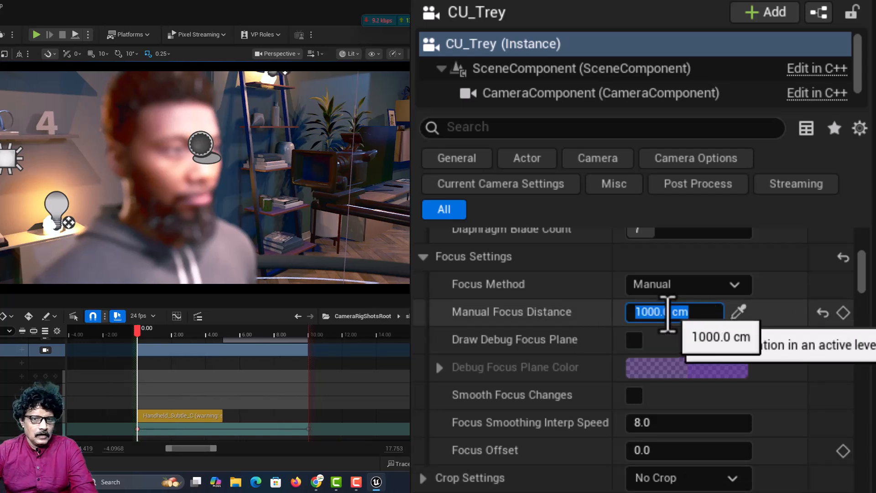
left_click(612, 310)
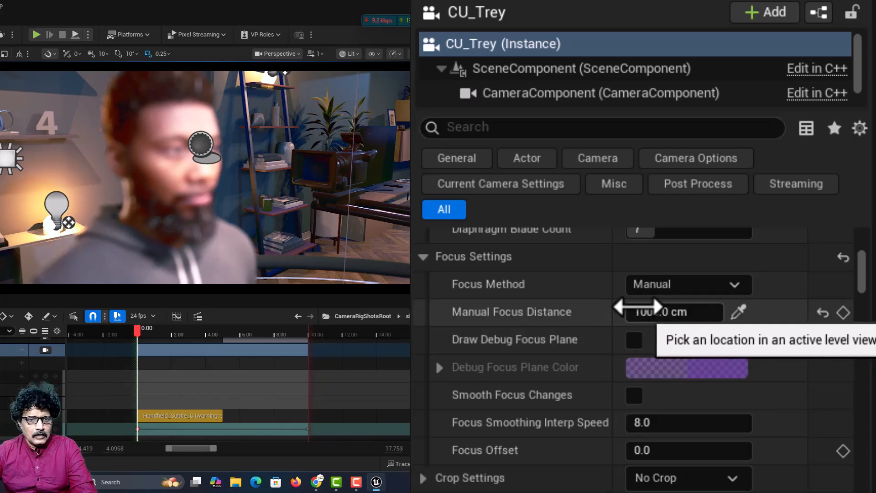
left_click_drag(637, 306, 400, 325)
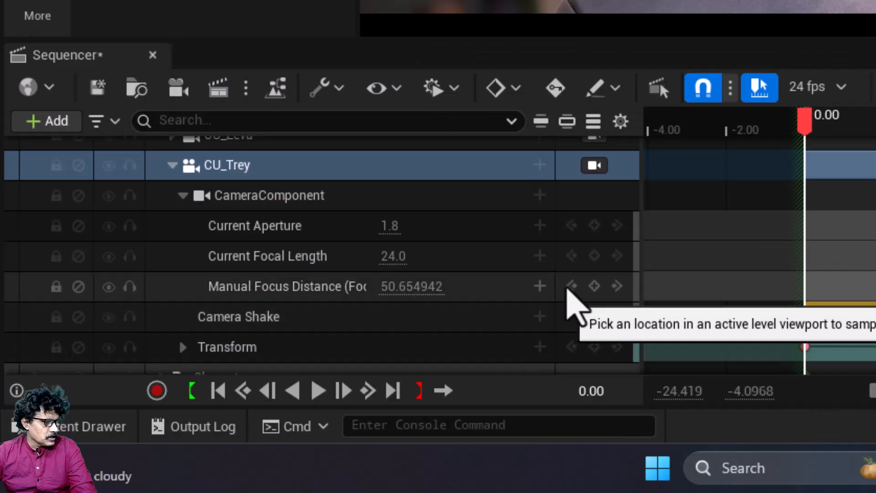
left_click(593, 287)
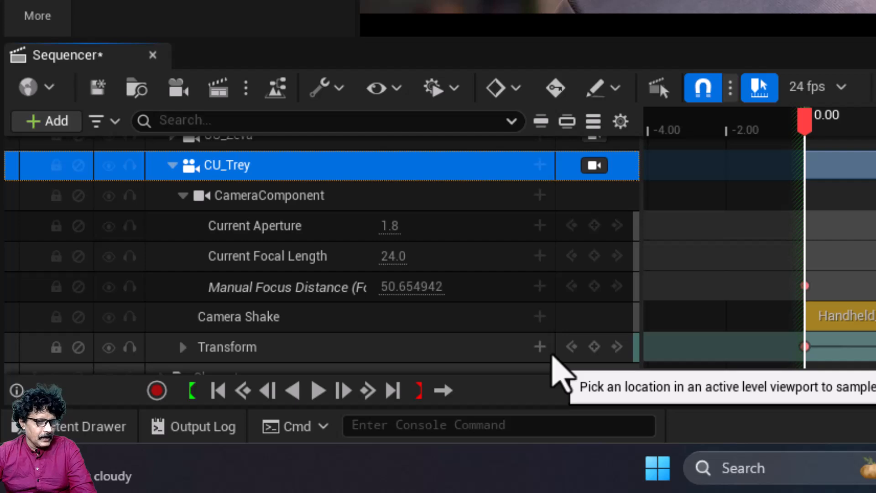
- Move the playhead to 4.9583 and key CU_Trey's Manual Focus Distance at about 36.98 cm
left_click(588, 393)
type("5")
key("Return")
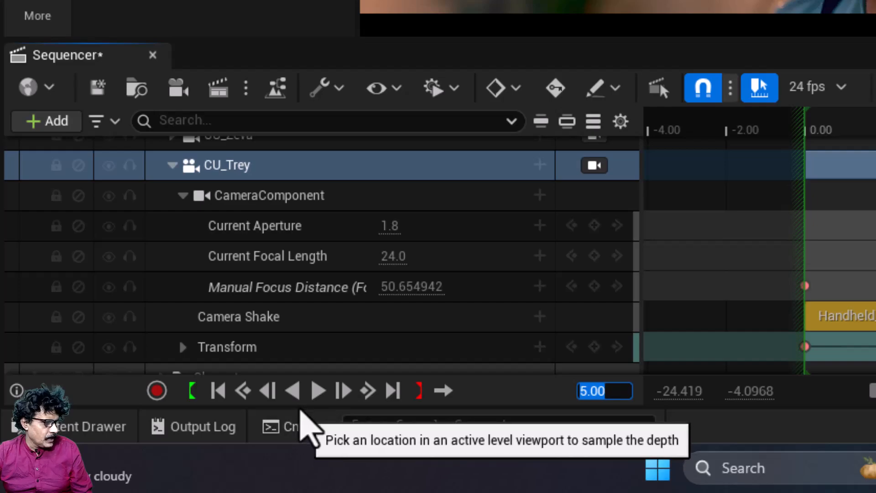
left_click(269, 395)
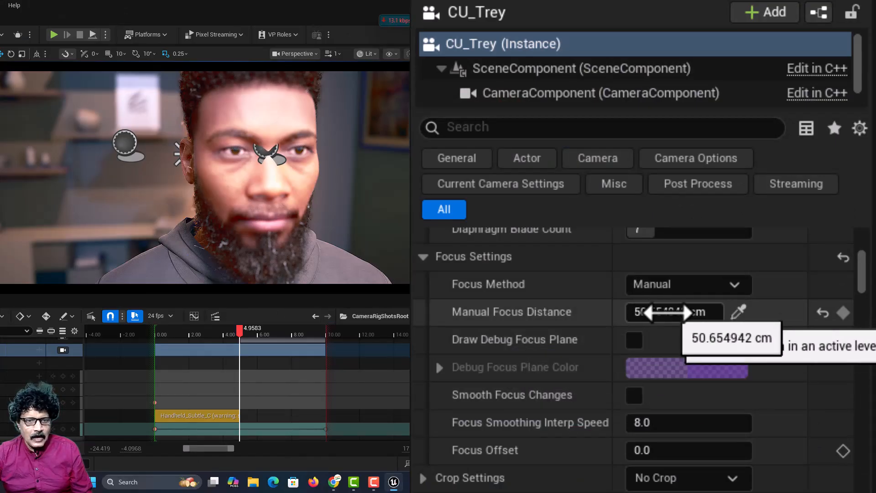
mouse_move(668, 311)
left_mouse_down()
mouse_move(639, 313)
mouse_move(650, 313)
left_mouse_up()
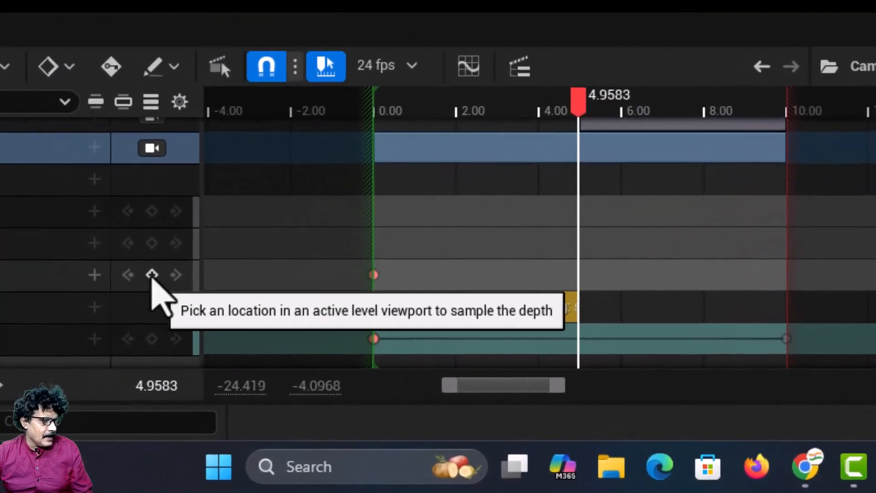
left_click(122, 315)
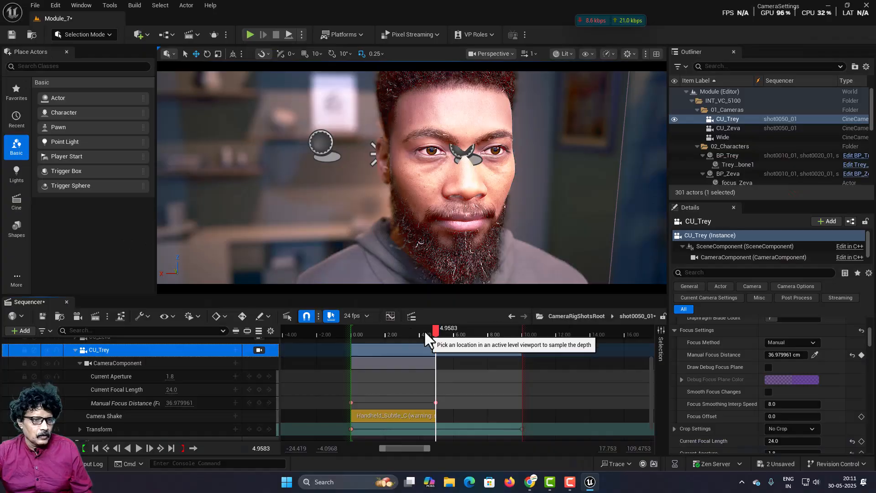
- Save all changes, return to the CameraRigShotsRoot sequence, and scrub through its shots to about 33.96
mouse_move(434, 330)
left_mouse_down()
mouse_move(344, 333)
mouse_move(433, 333)
left_mouse_up()
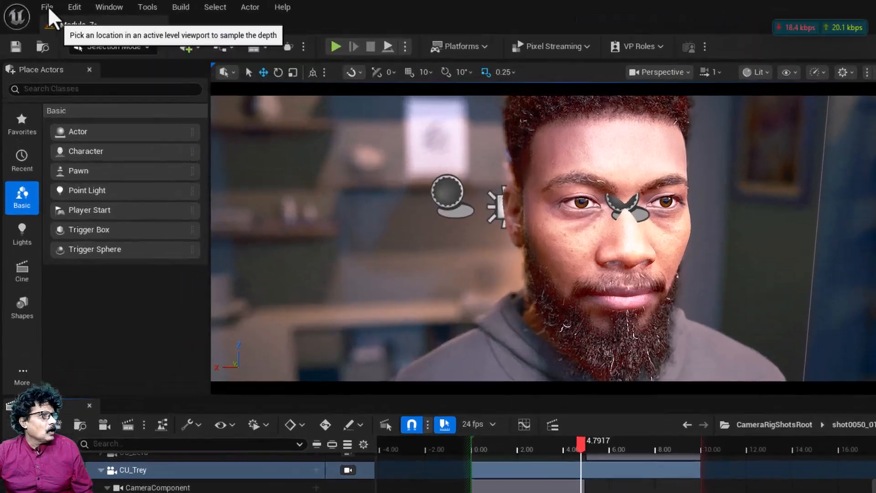
left_click(35, 6)
left_click(130, 315)
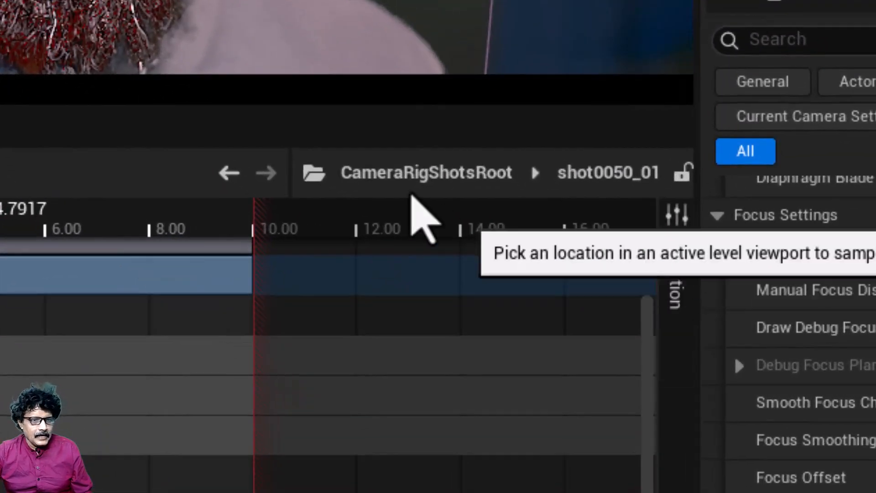
left_click(409, 187)
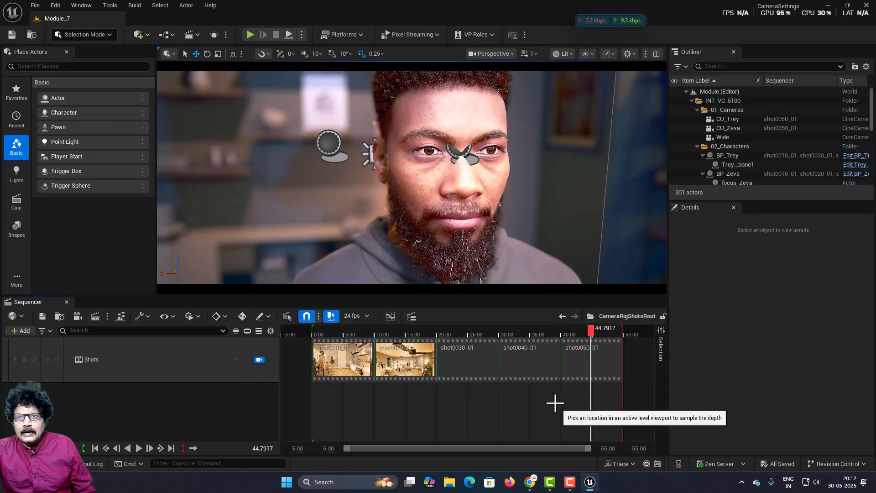
left_click_drag(317, 333, 517, 445)
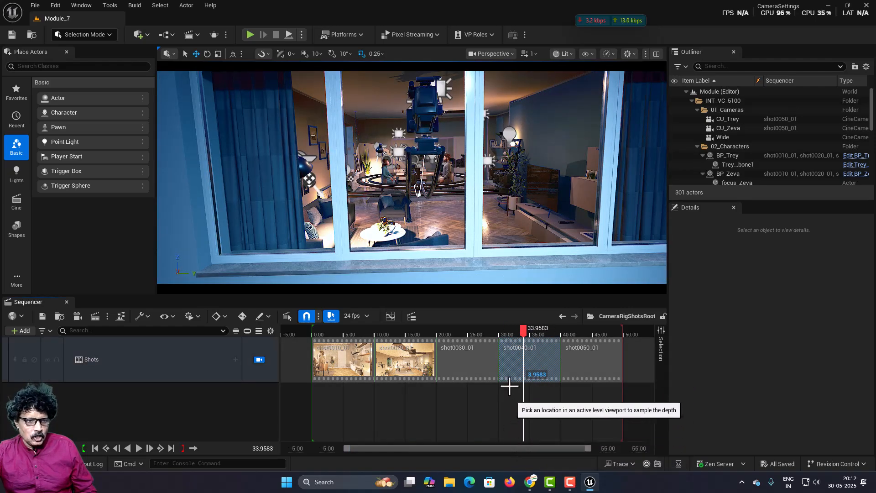
- Move shot0040_01 to a new row below the other shots and enable snapping of sections to elements
left_click_drag(507, 352, 510, 401)
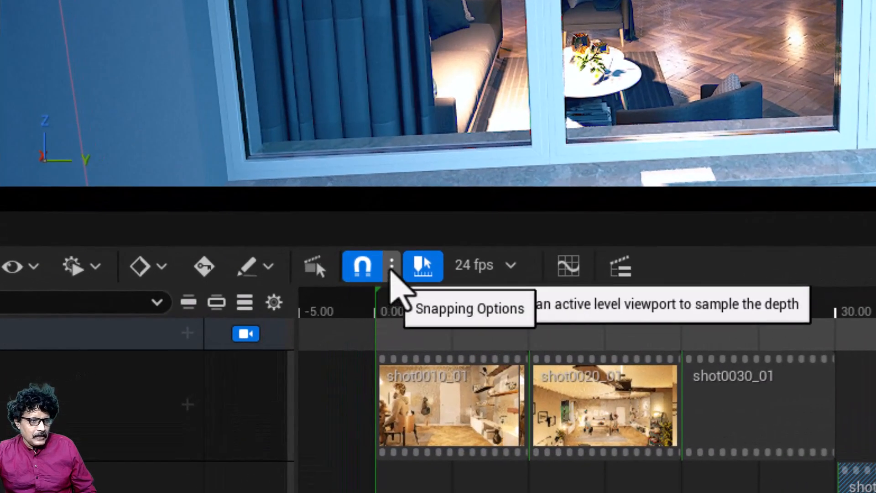
left_click(391, 266)
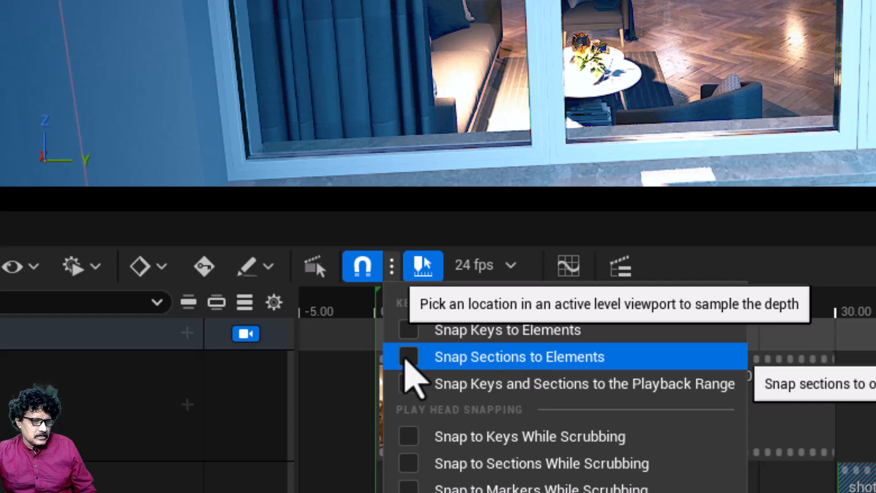
left_click(407, 358)
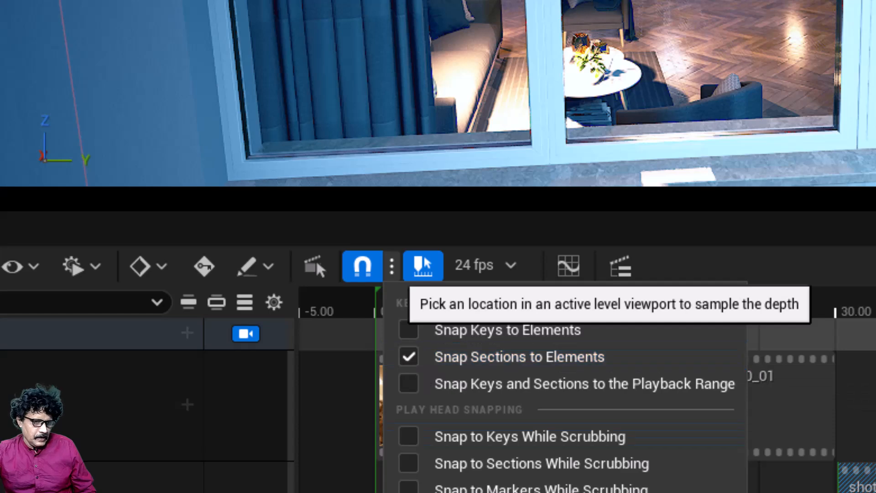
left_click(391, 266)
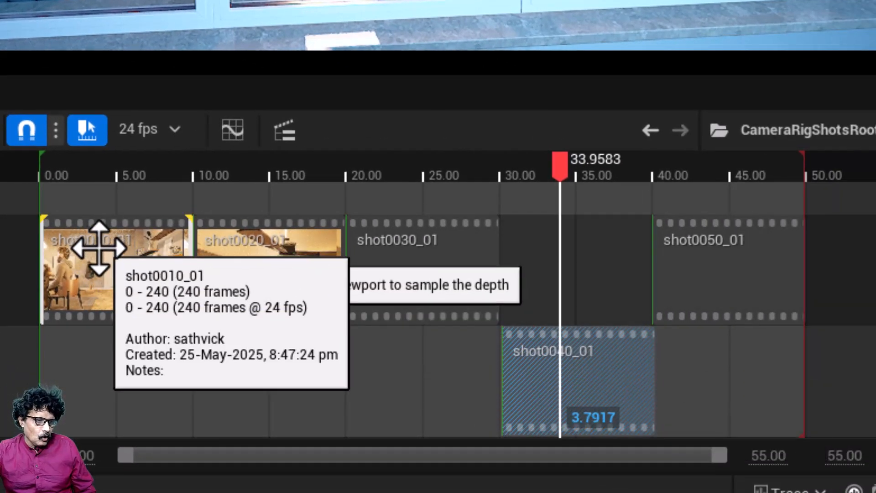
- Move shot0010_01 to the lower row, place shot0040_01 at 0.00, and scrub across the start of the sequence
left_click_drag(99, 248, 108, 365)
left_click_drag(583, 376, 121, 270)
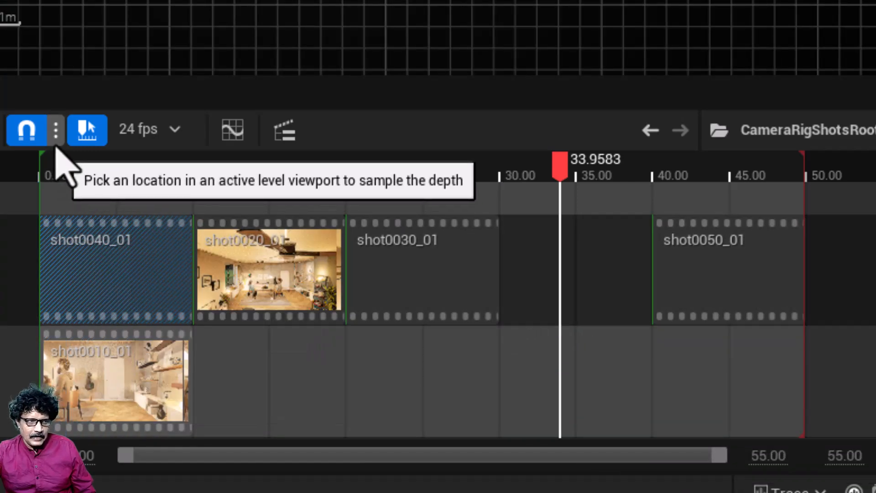
left_click(56, 130)
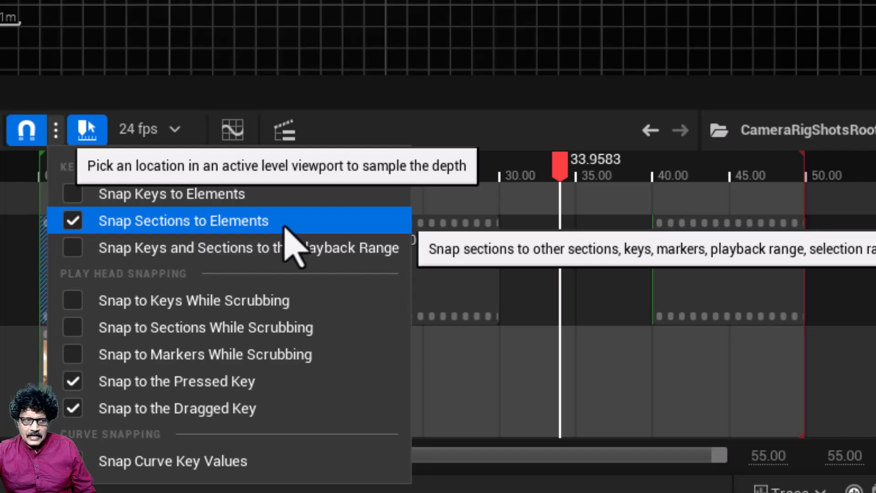
left_click(491, 366)
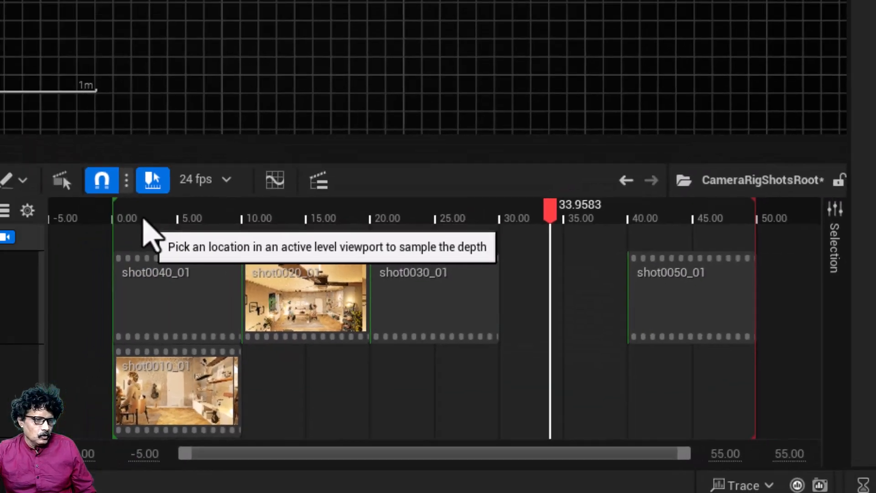
left_click_drag(143, 219, 223, 225)
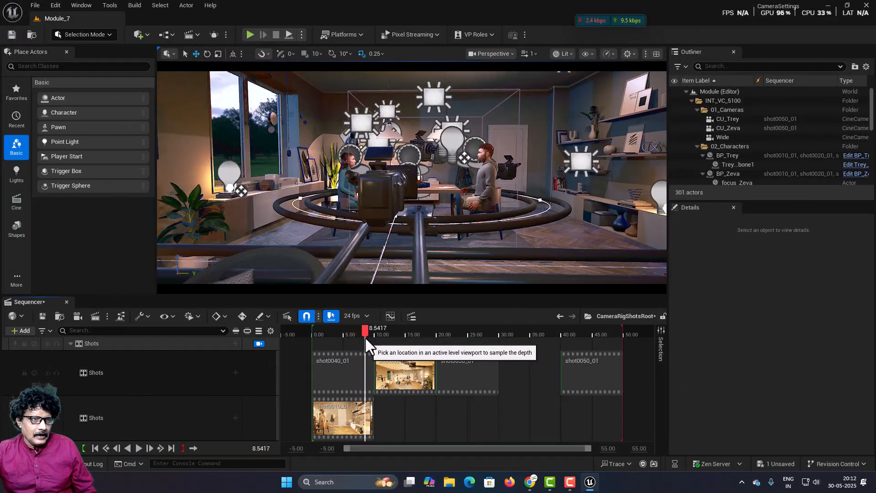
left_click_drag(366, 338, 374, 338)
- Move shot0030_01 to the lower row at 30.00, shot0020_01 to 20.00, and shot0010_01 to 10.00
left_click(433, 370)
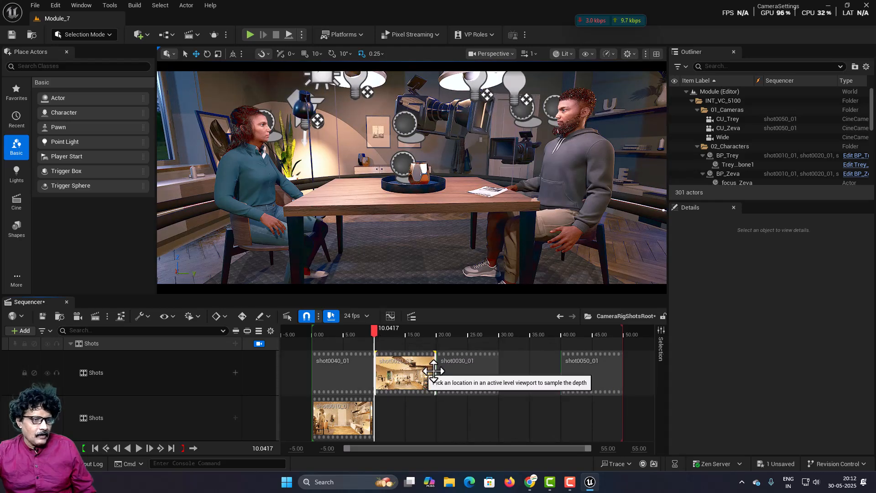
left_click_drag(453, 370, 515, 416)
left_click_drag(248, 242, 420, 248)
left_click_drag(372, 151, 442, 151)
left_click(105, 401)
left_click_drag(105, 401, 251, 225)
mouse_move(190, 152)
left_mouse_down()
mouse_move(165, 155)
mouse_move(185, 156)
left_mouse_up()
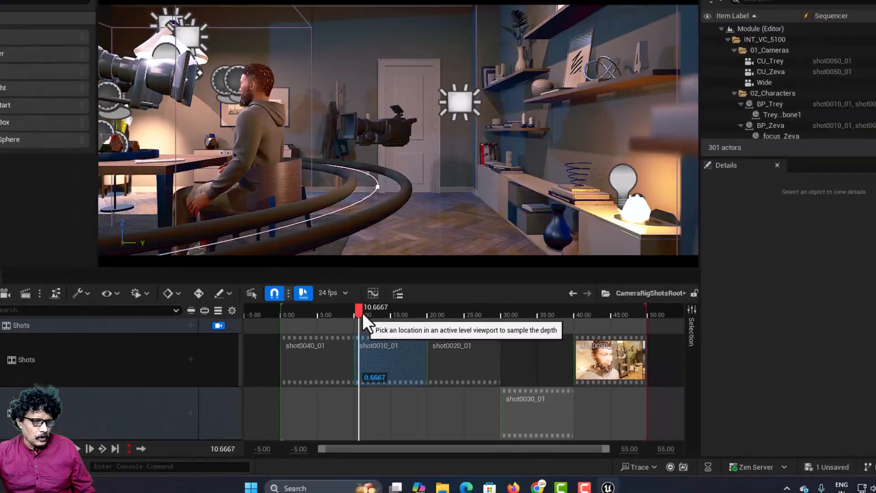
- Swap the last two moved shots, placing shot0020_01 at 30.00 and shot0030_01 at 20.00, and scrub to 27.00
left_click_drag(373, 334, 503, 368)
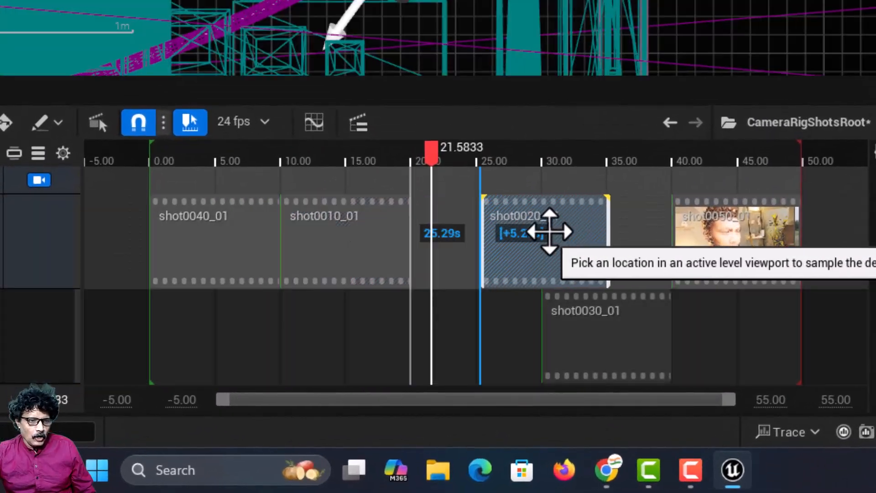
left_click_drag(550, 232, 597, 230)
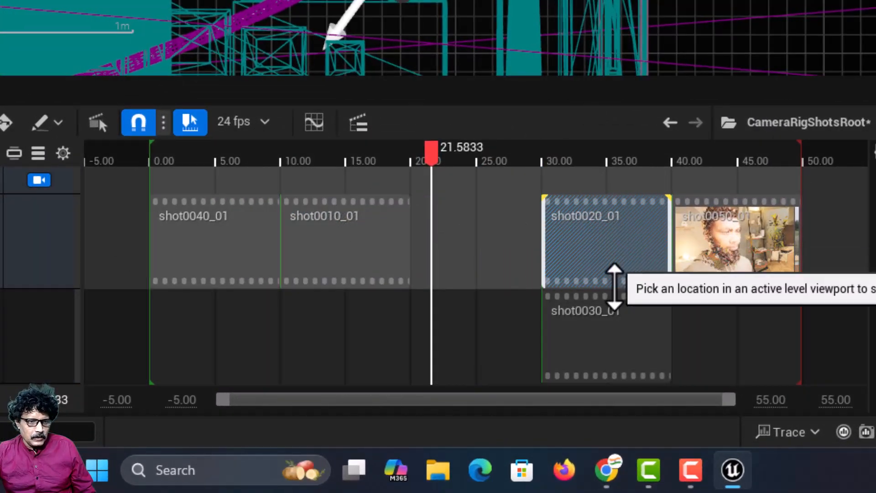
left_click_drag(622, 348, 496, 250)
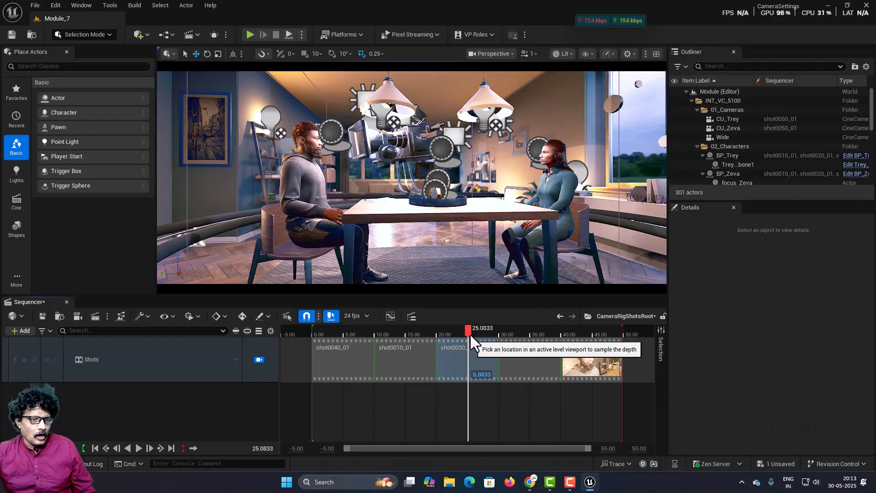
mouse_move(470, 335)
left_mouse_down()
mouse_move(492, 336)
mouse_move(428, 339)
mouse_move(480, 340)
left_mouse_up()
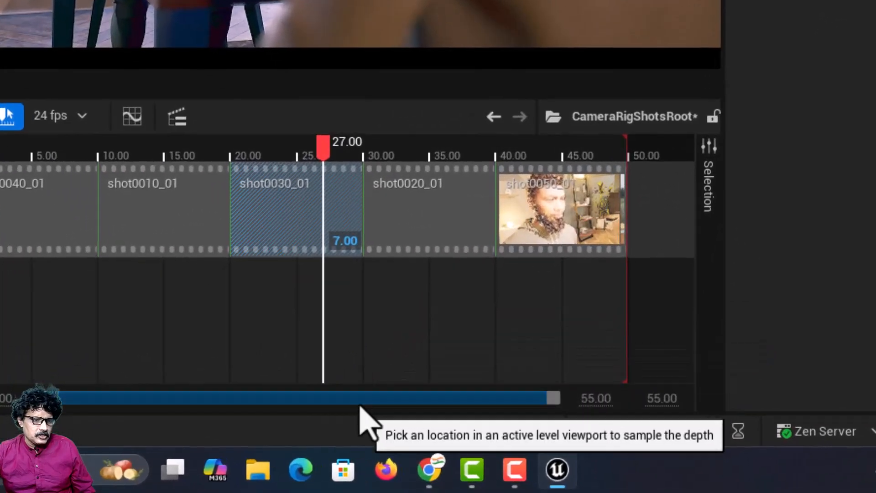
- Swap the last two shots, placing shot0050_01 at 30.00 and shot0020_01 at 40.00 on the same row, and scrub to 48.25
left_click(560, 154)
left_click_drag(546, 215, 407, 307)
left_click_drag(397, 225, 583, 221)
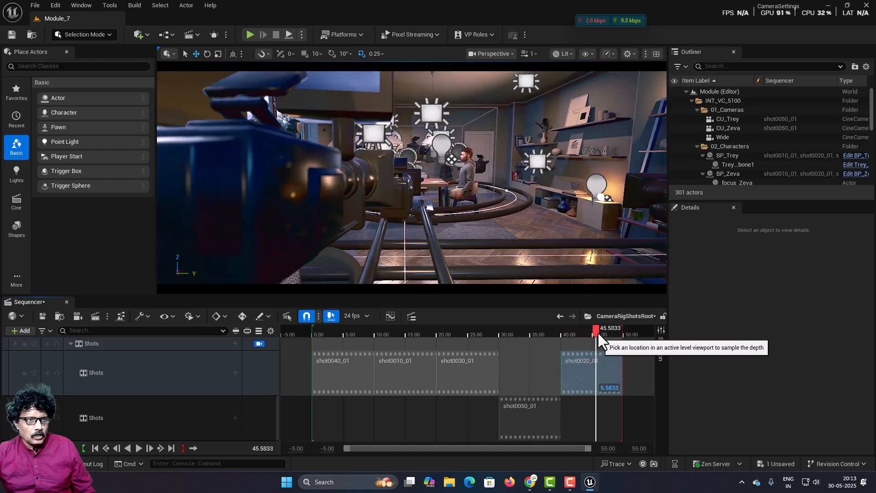
left_click_drag(598, 331, 612, 331)
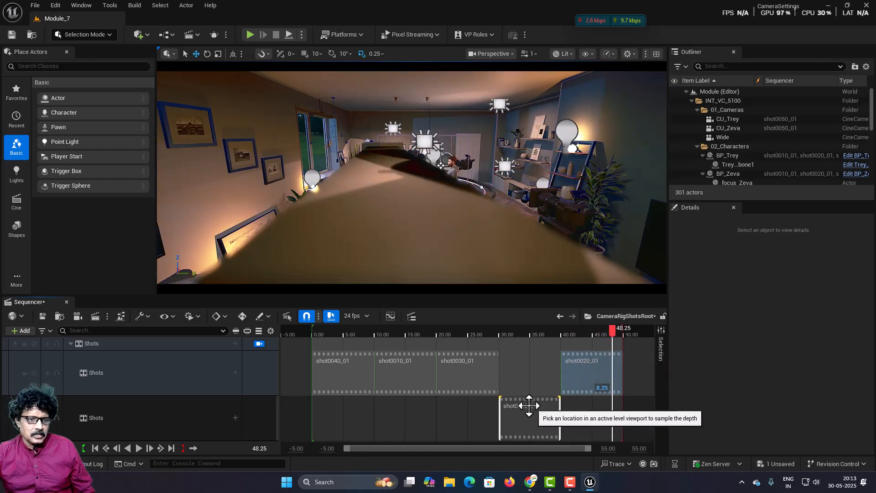
left_click_drag(524, 405, 528, 362)
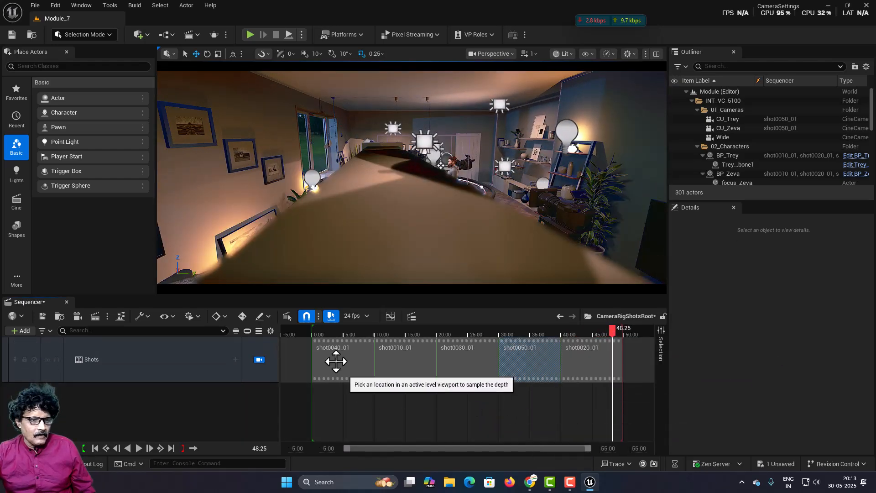
- Scrub through the reordered sequence from its start to 47.7917 and save the sequence and the project
left_click(311, 332)
left_click_drag(316, 335, 610, 370)
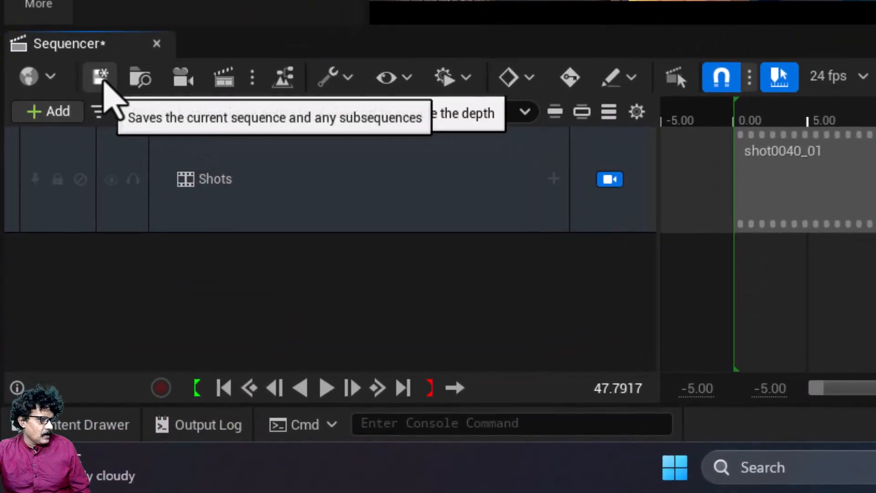
left_click(48, 290)
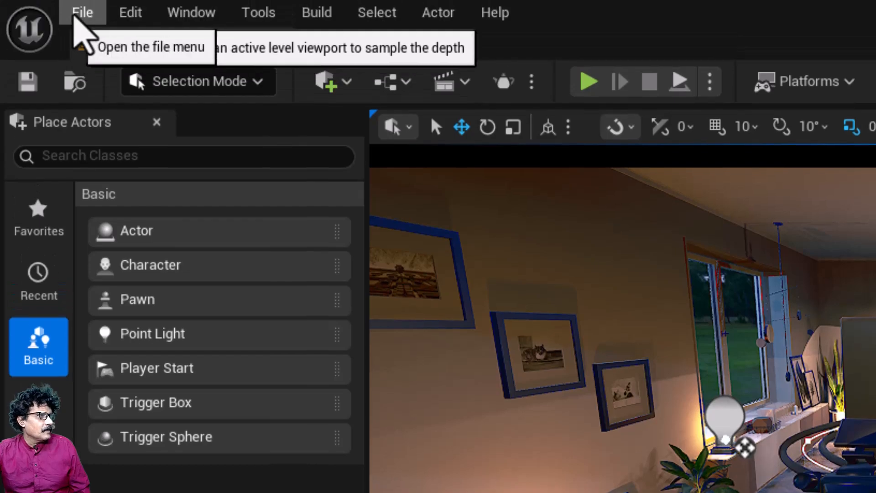
left_click(83, 13)
left_click(134, 317)
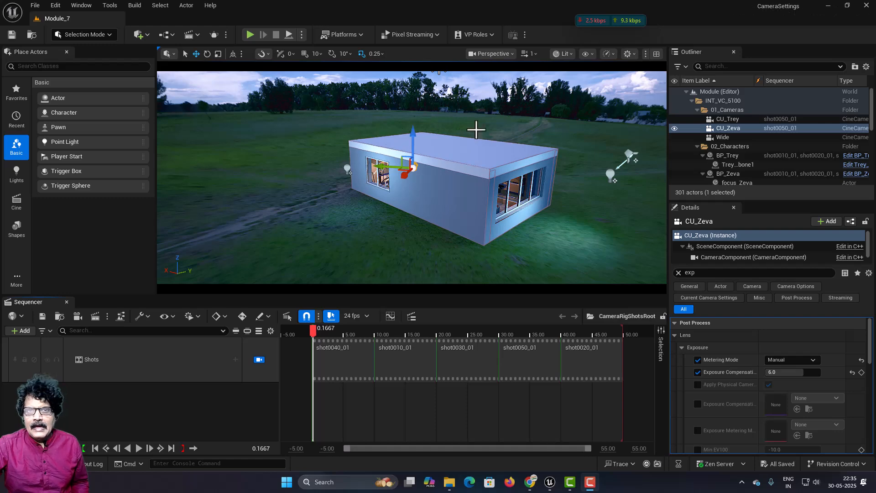
- Open the Rendering page under Engine in the Project Settings
left_click(53, 7)
left_click(75, 144)
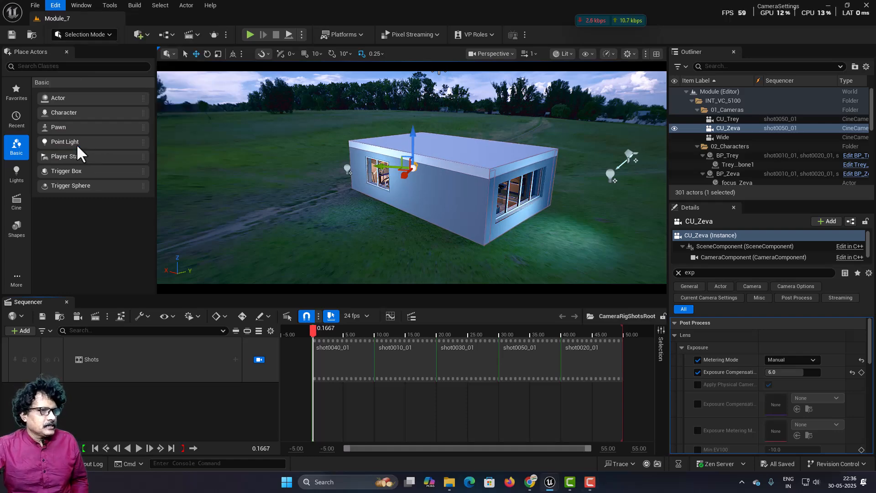
left_click_drag(288, 189, 336, 114)
left_click_drag(225, 215, 224, 288)
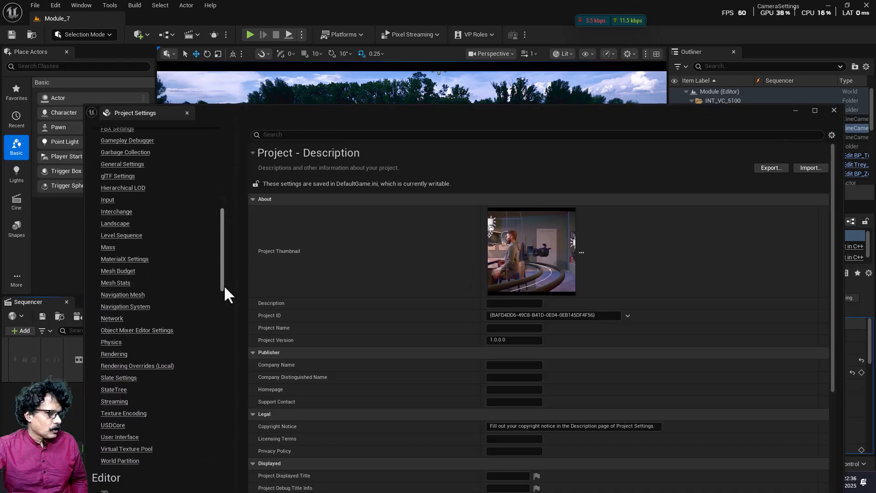
left_click(114, 354)
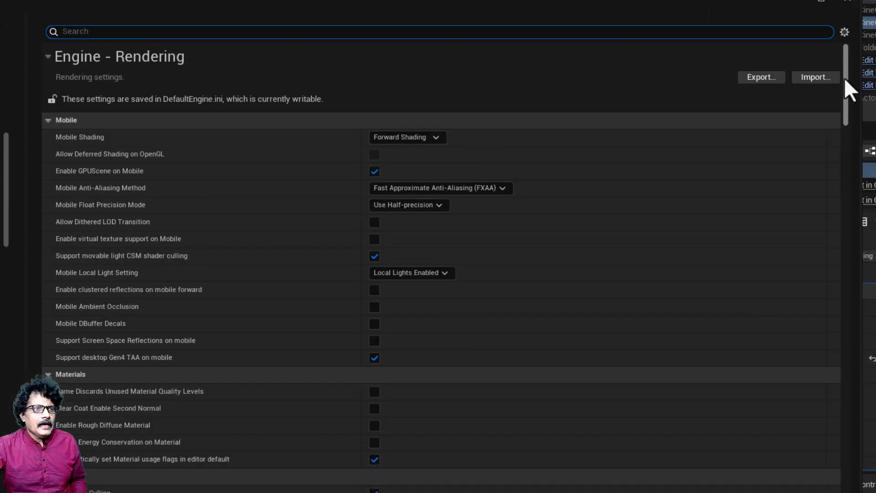
- Move the Project Settings window clear of the timeline, scrub to 13.375 in shot0010_01, and turn on Game View in the viewport
left_click_drag(379, 2, 361, 357)
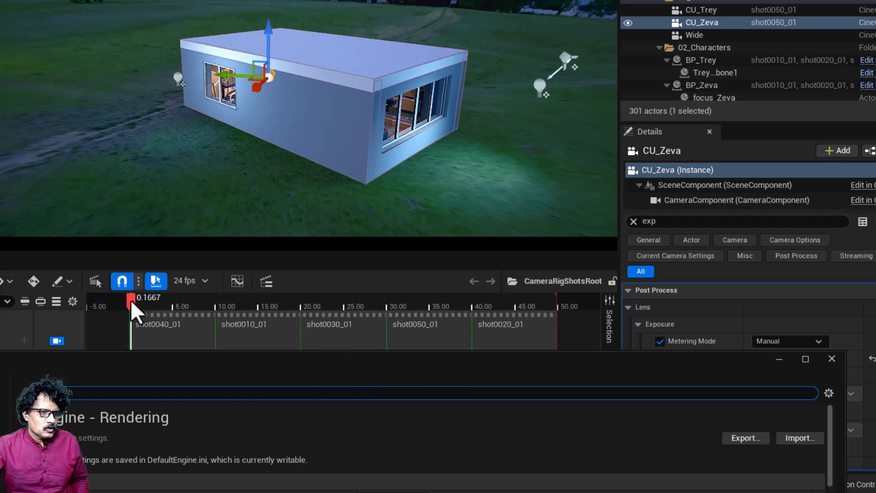
left_click_drag(130, 299, 199, 297)
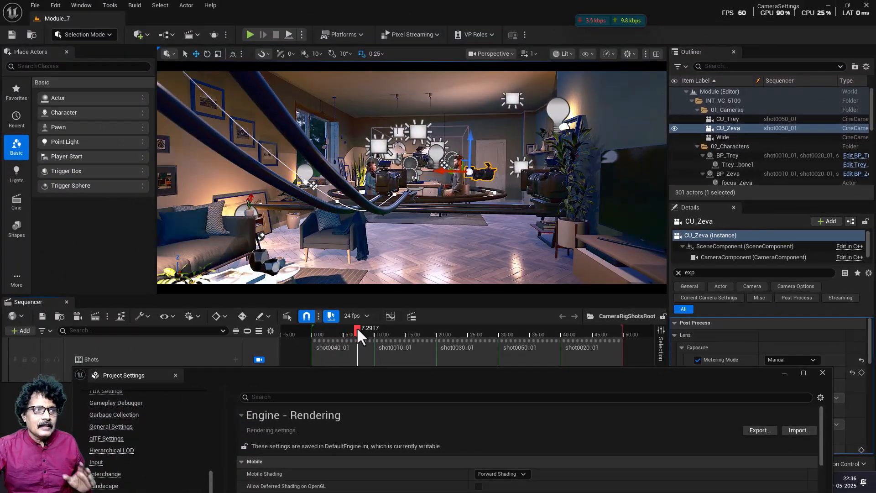
left_click_drag(356, 326, 392, 329)
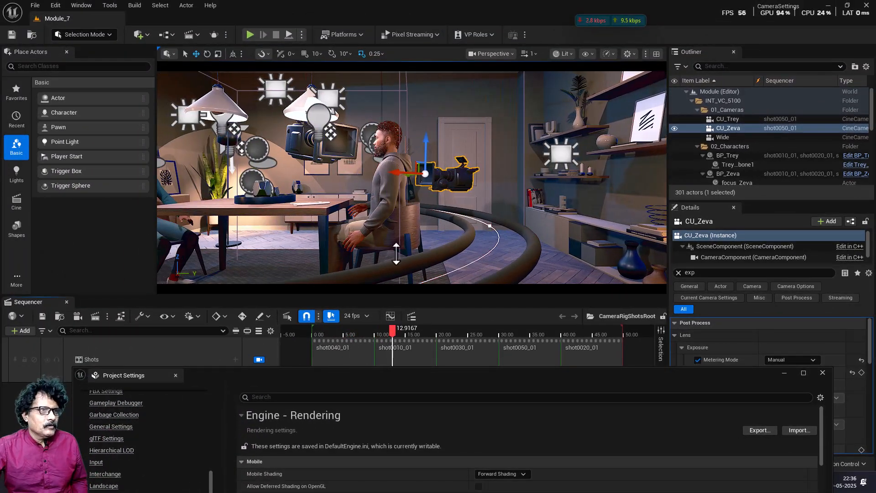
left_click(394, 328)
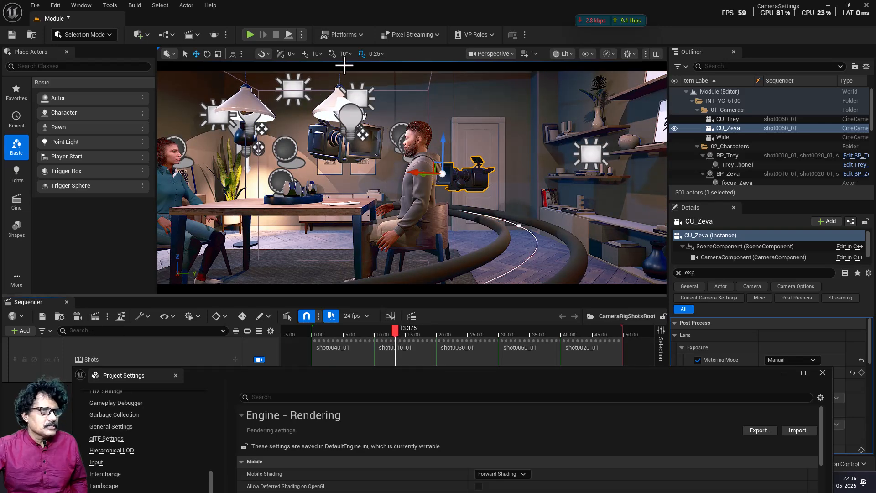
left_click(346, 143)
key("g")
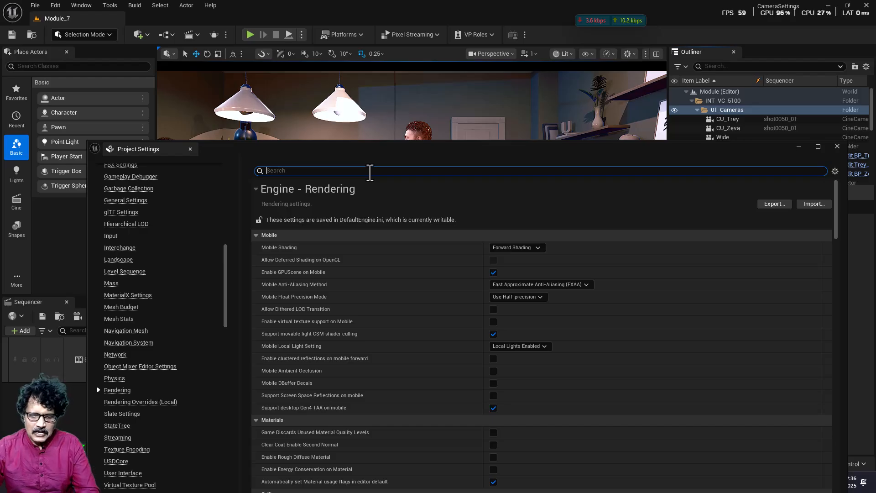
- Find the setting with "global dyna", set Dynamic Global Illumination Method to Lumen, accept the message, and close the Project Settings
type("glo")
type("bal dyna")
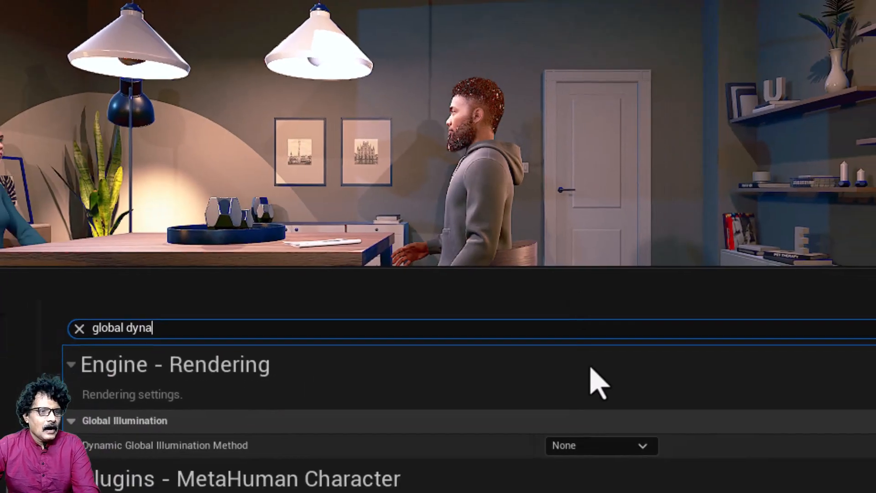
left_click(703, 314)
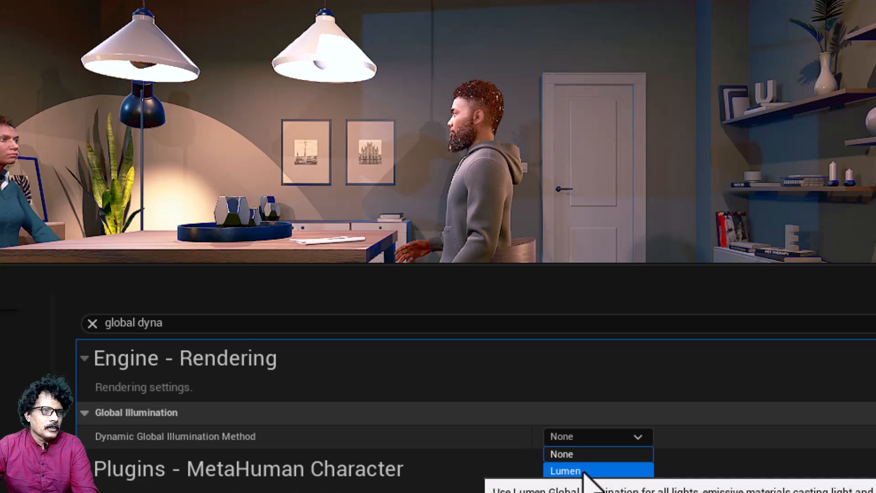
left_click(566, 470)
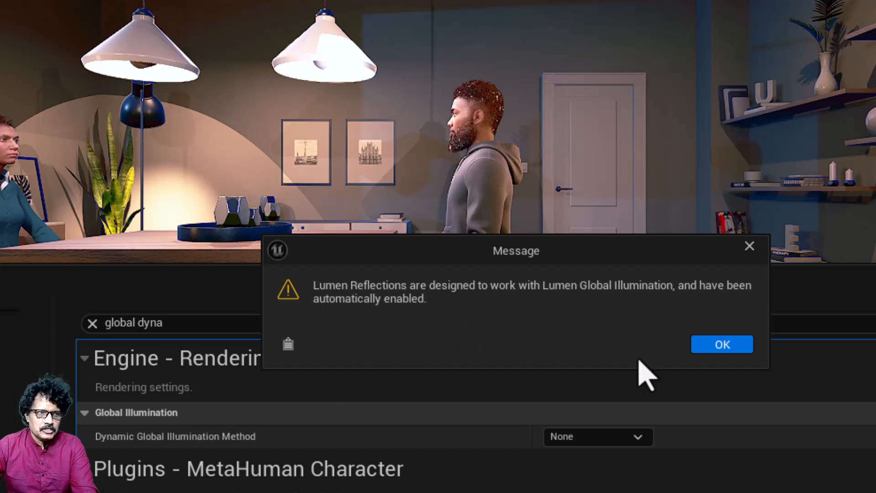
left_click(722, 345)
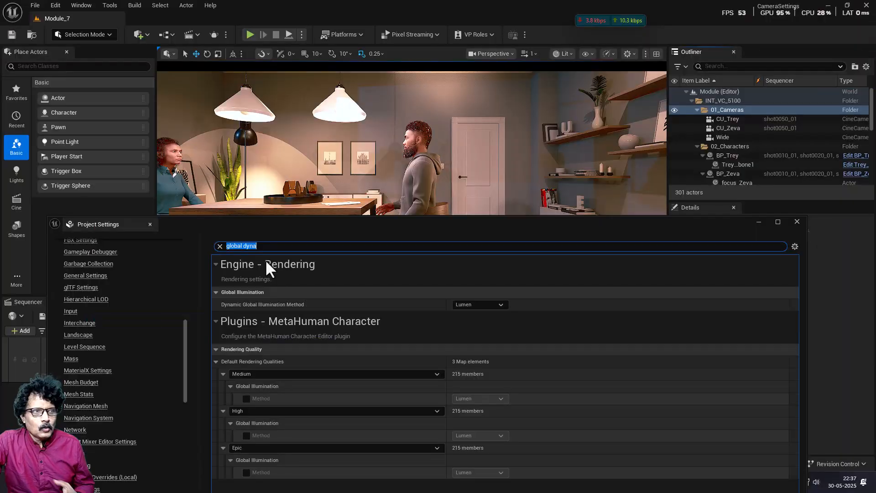
left_click(798, 221)
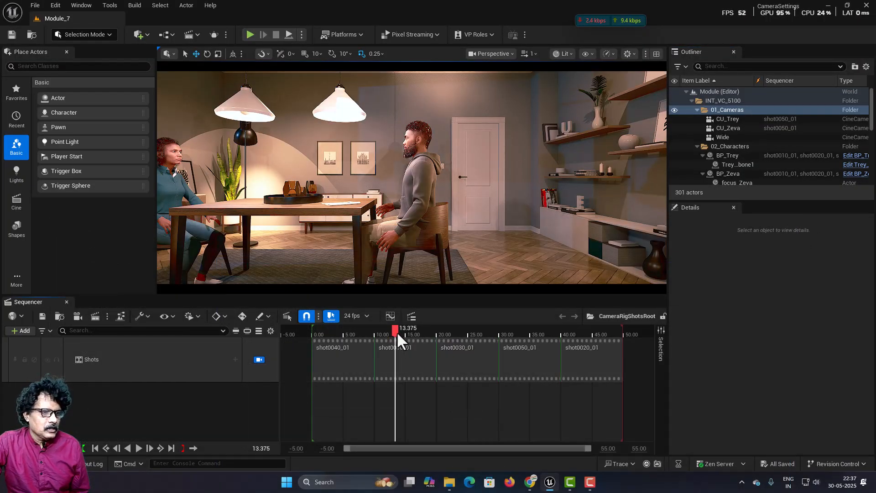
- Scrub to 21.7083 in shot0030_01 and set the Exposure Compensation of Cine_CamRig03 to 4
left_click_drag(396, 331, 446, 379)
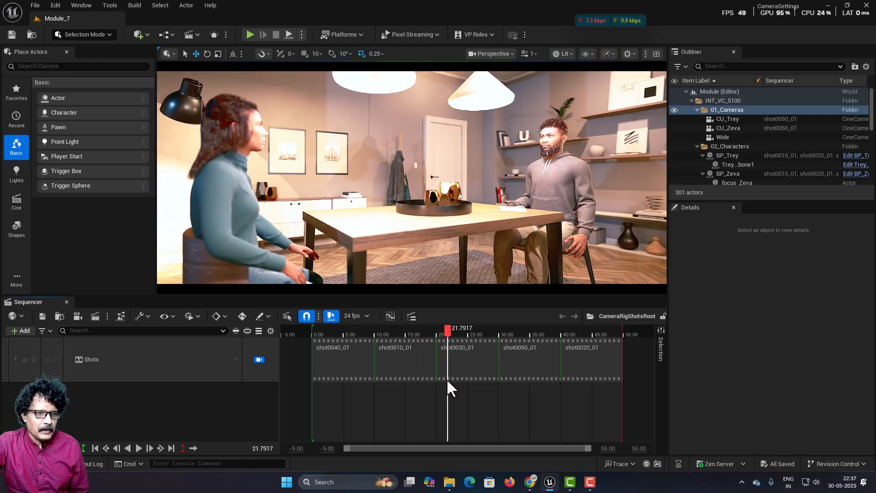
left_click(463, 362)
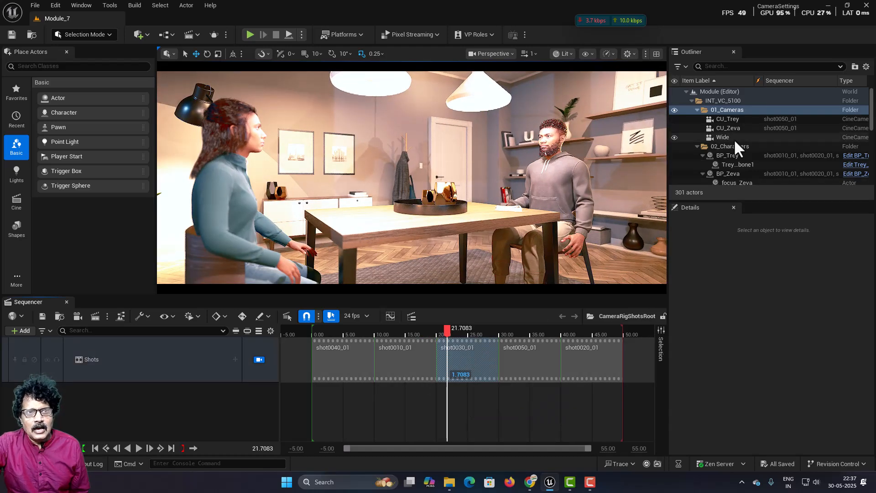
scroll(735, 138, "down", 1)
scroll(474, 306, "down", 6)
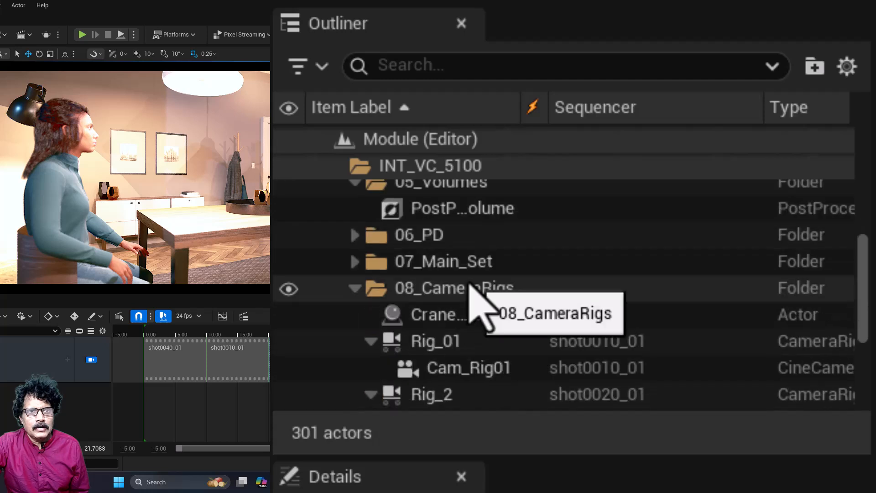
scroll(529, 351, "down", 1)
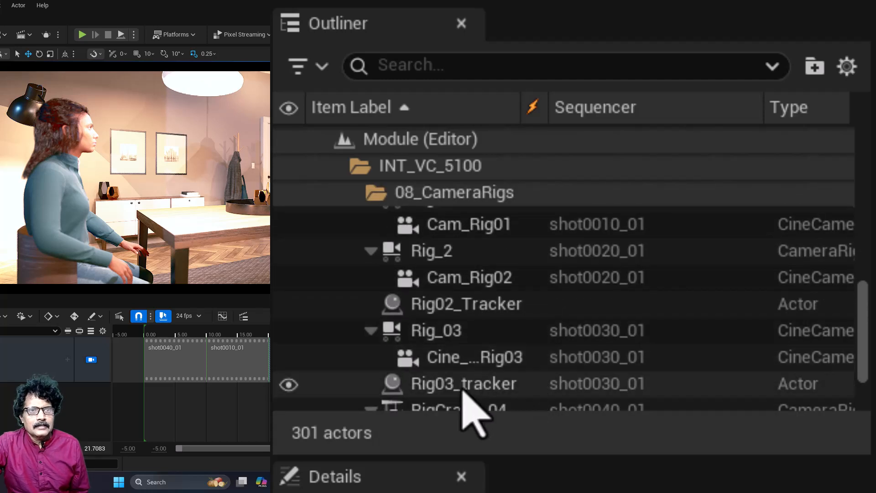
left_click(464, 360)
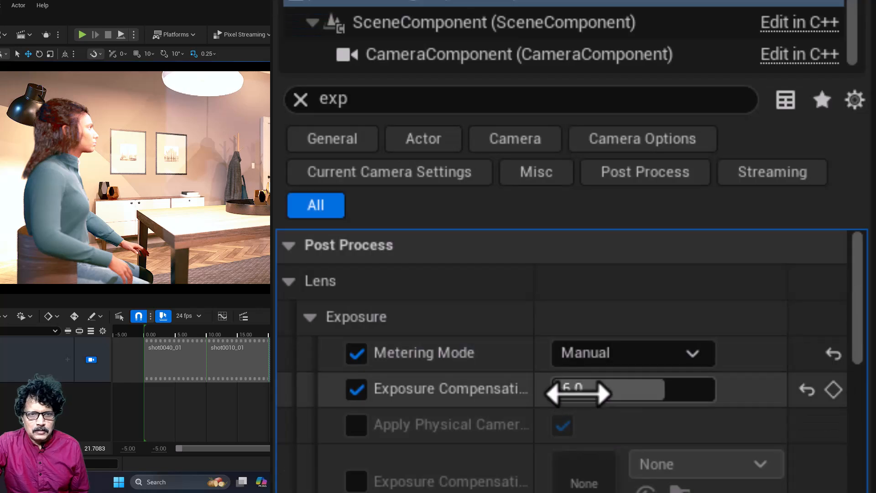
left_click(576, 388)
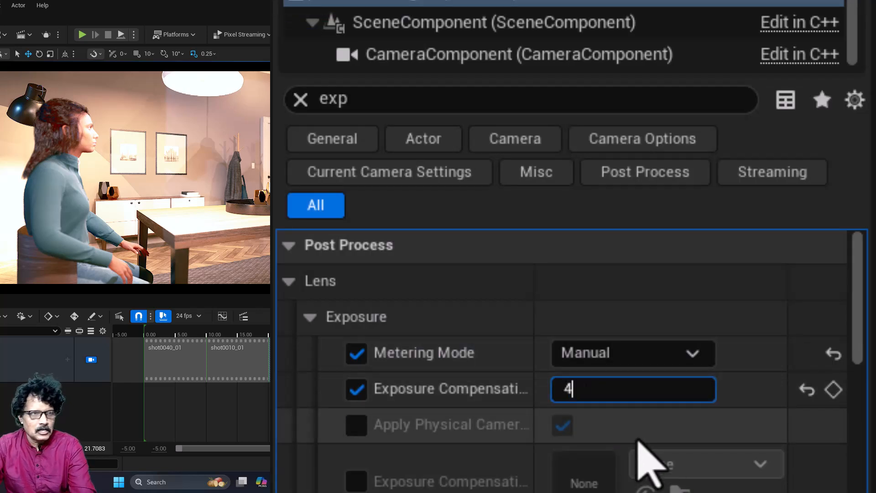
type("4")
key("Return")
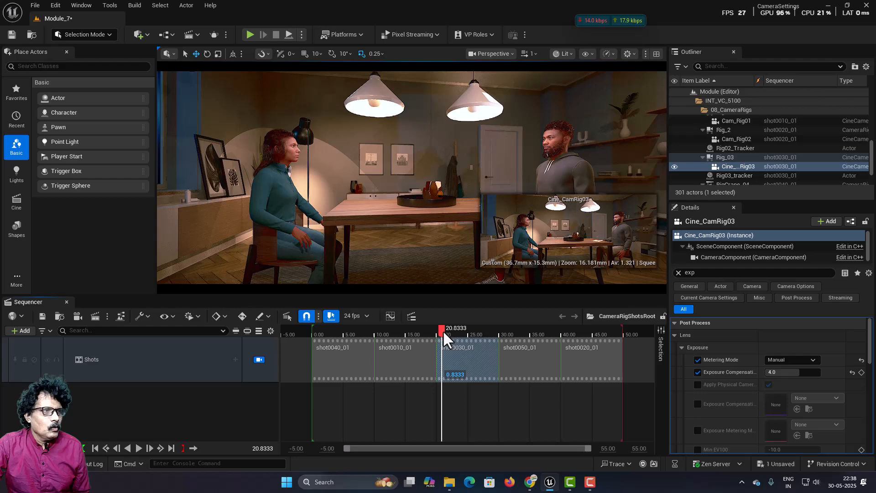
- Check Cam_Rig02 while scrubbing the shots, and set the Exposure Compensation of Cam_Rig01 to 5 with the playhead at 13.125 in shot0010_01
left_click_drag(443, 329, 407, 357)
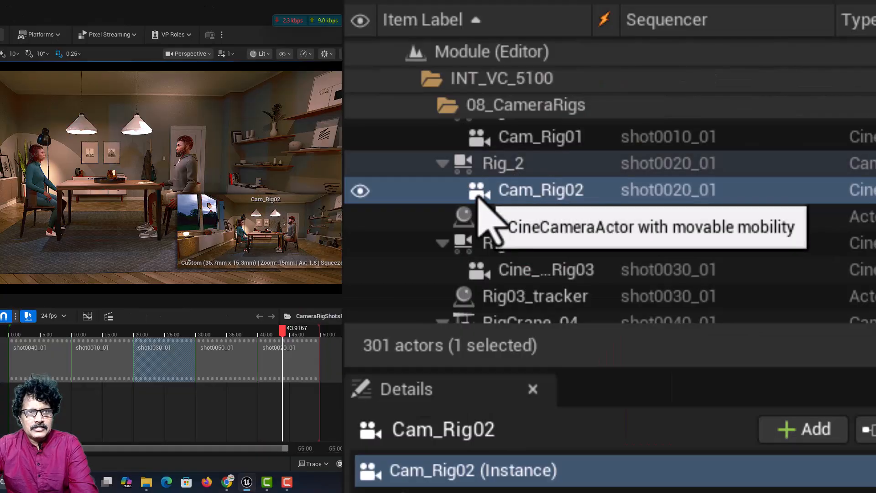
left_click(479, 196)
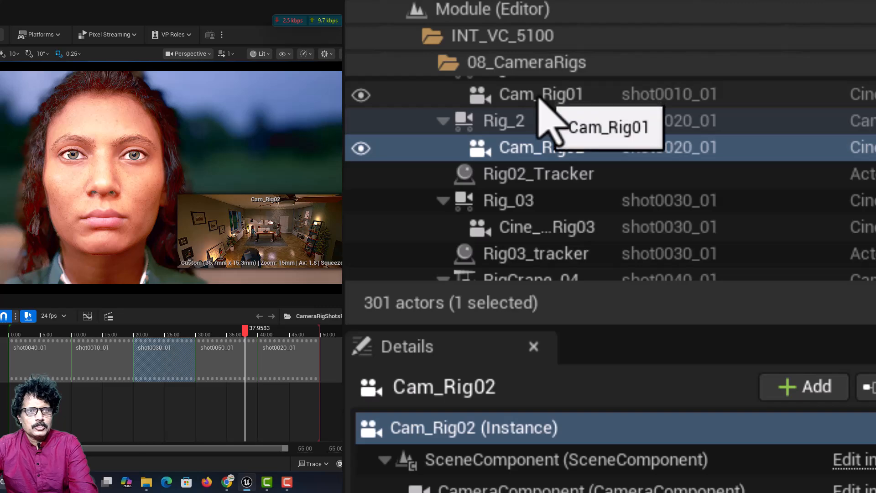
left_click(540, 98)
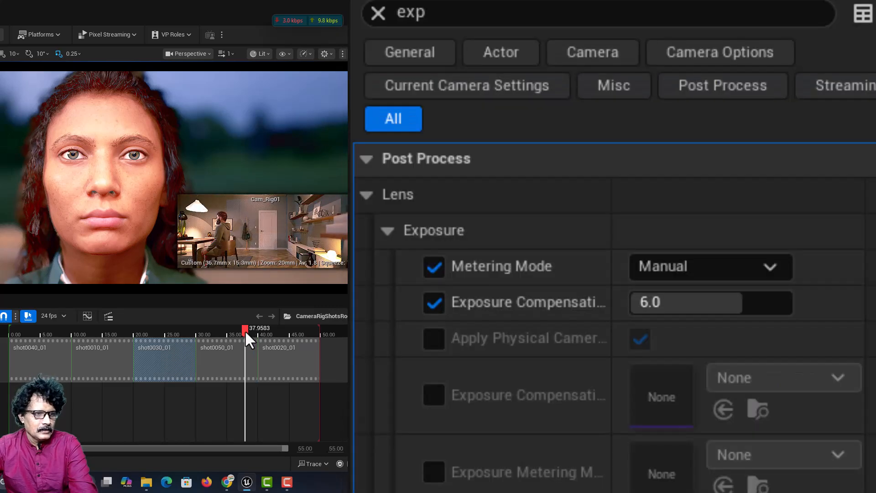
left_click_drag(244, 329, 91, 363)
left_click(650, 308)
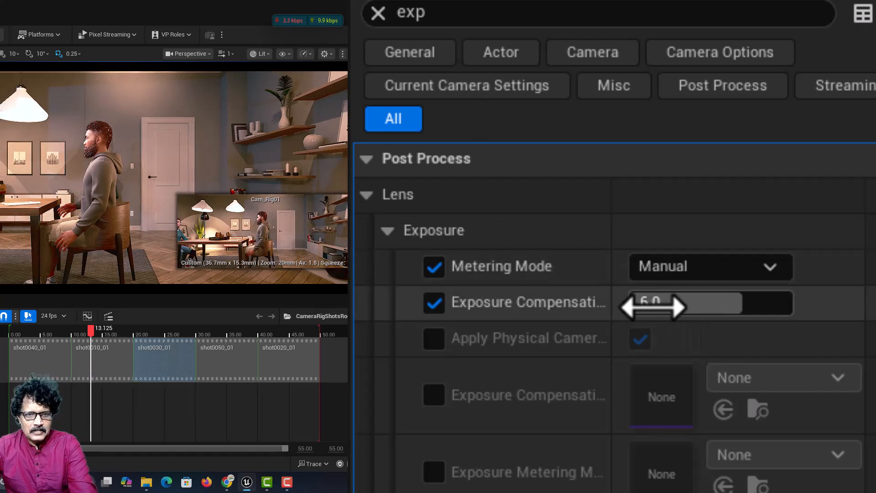
type("5")
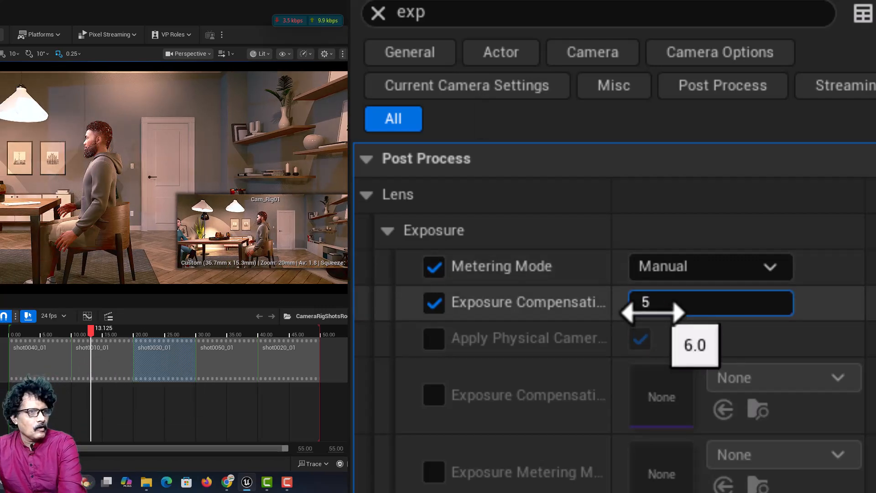
key("Return")
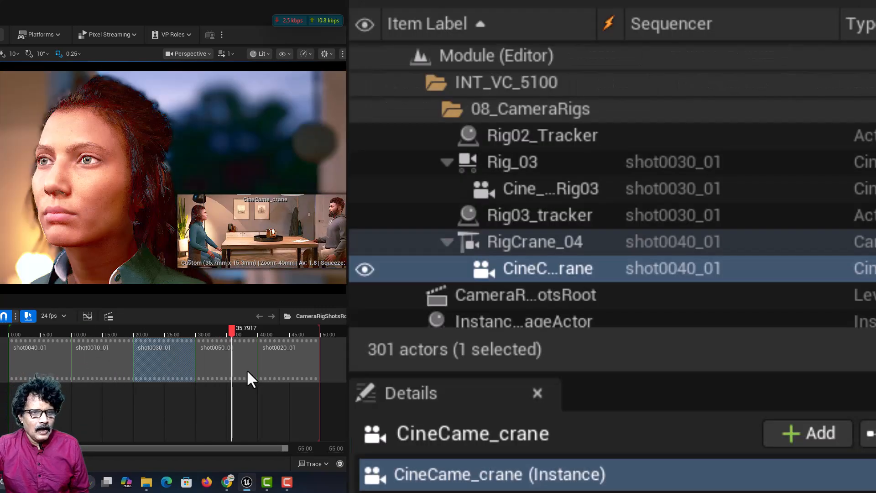
- Scrub the timeline across shot0050_01 and set the Exposure Compensation of the CU_Trey camera to 1
left_click_drag(246, 368, 270, 360)
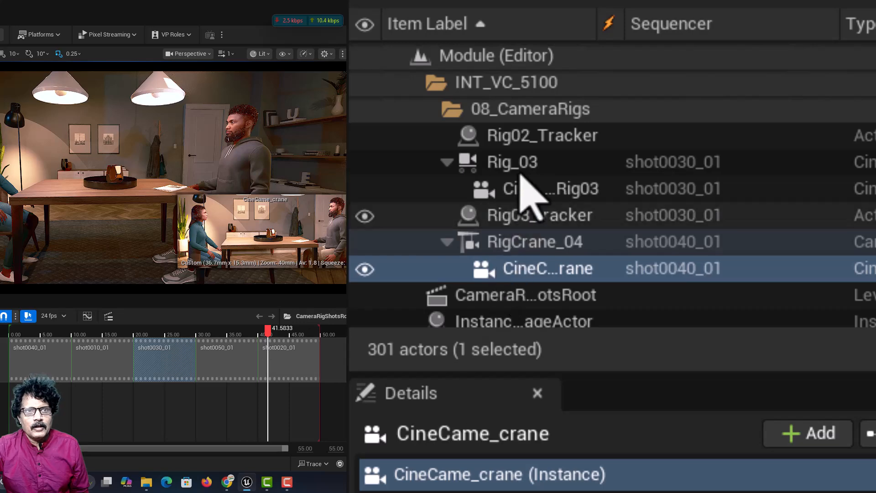
scroll(522, 178, "up", 10)
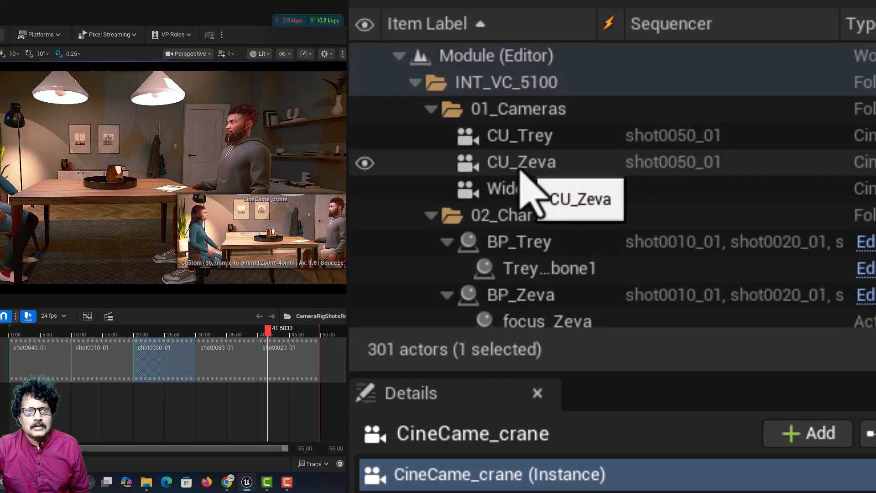
left_click(520, 136)
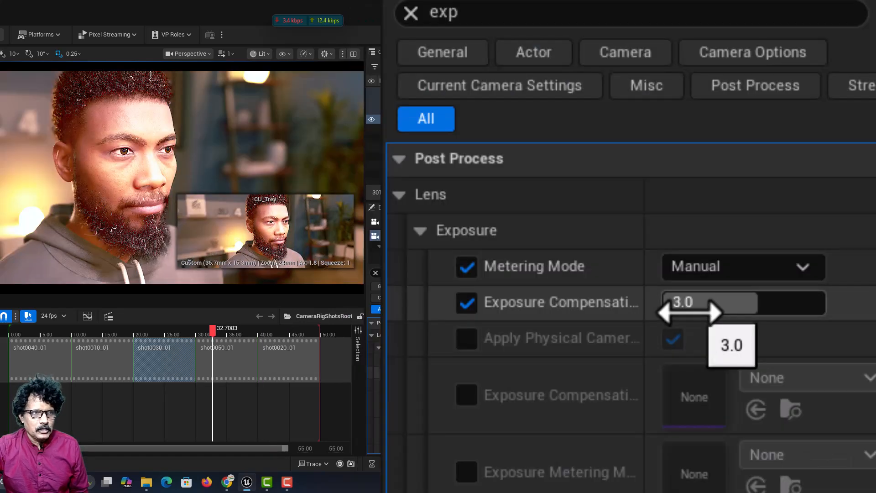
left_click(690, 313)
type("1")
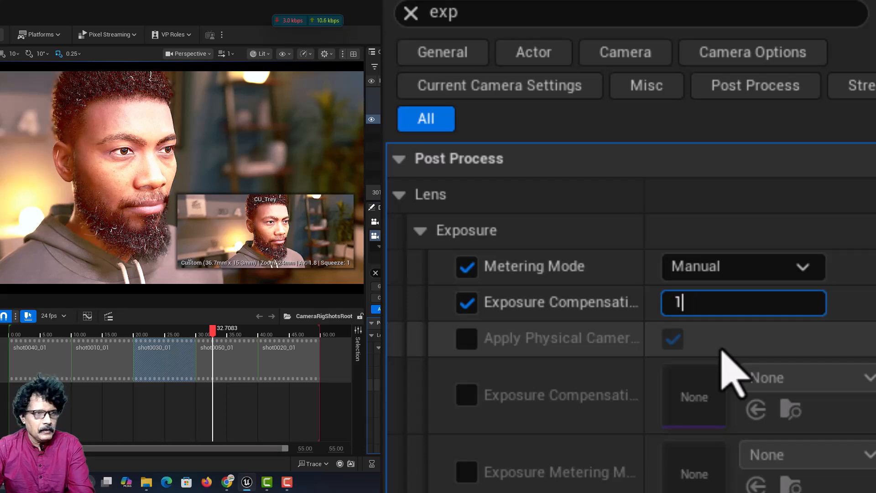
key("Return")
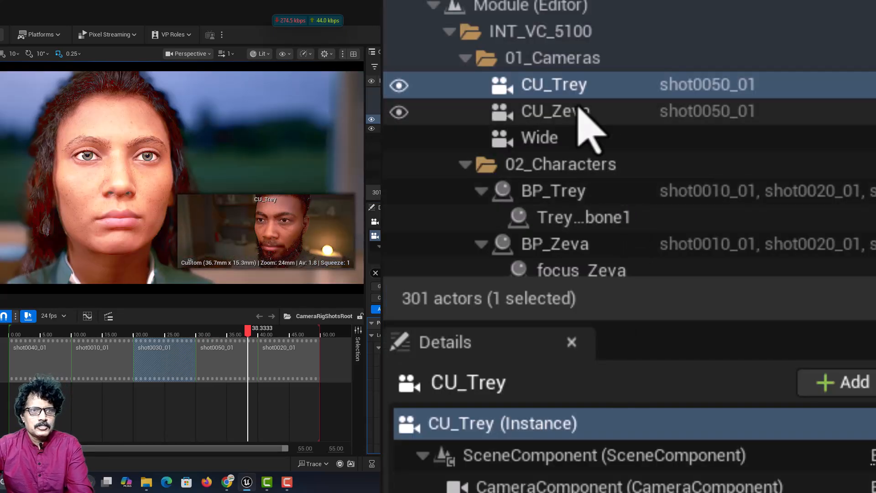
- Set the Exposure Compensation of the CU_Zeva camera to 4 and save all modified files
left_click(584, 119)
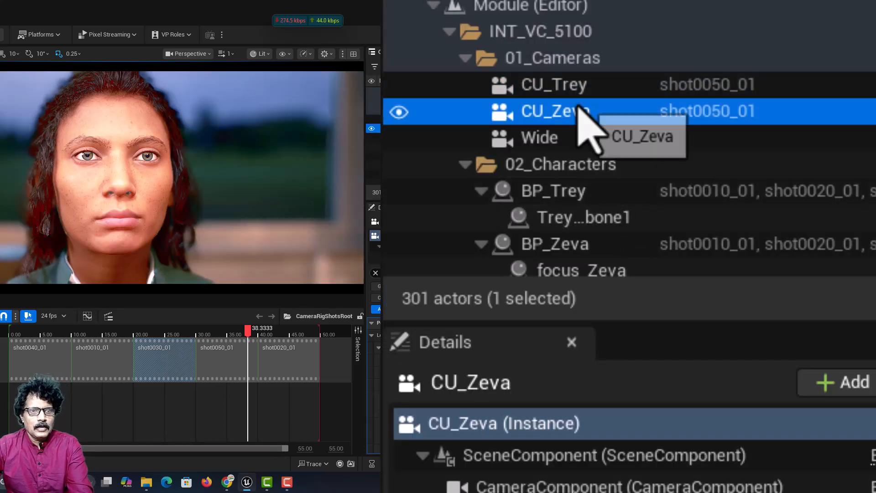
type("4")
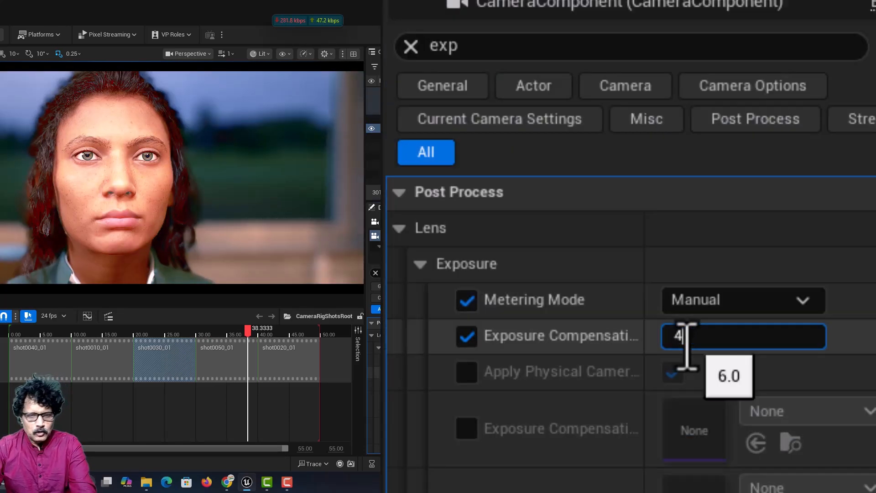
key("Return")
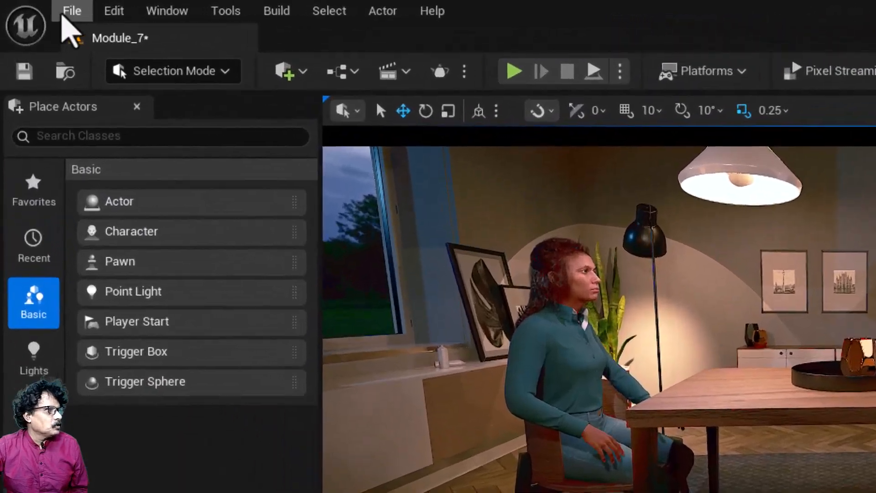
left_click(32, 9)
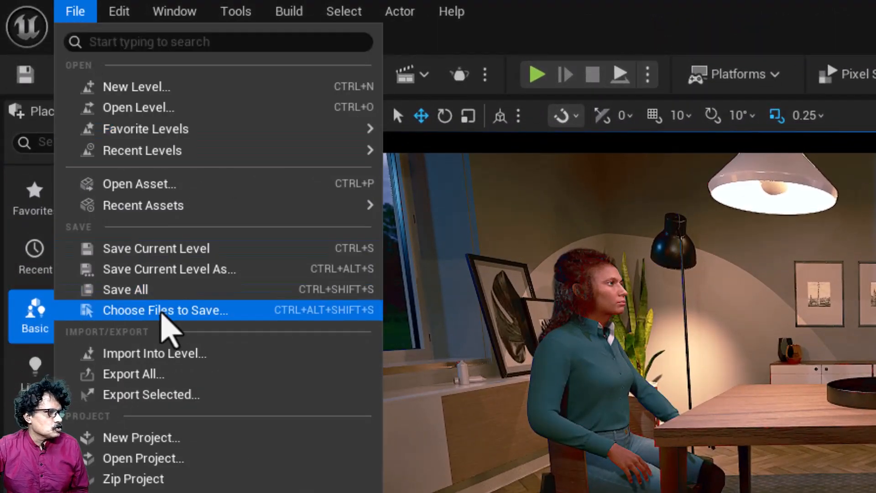
left_click(169, 291)
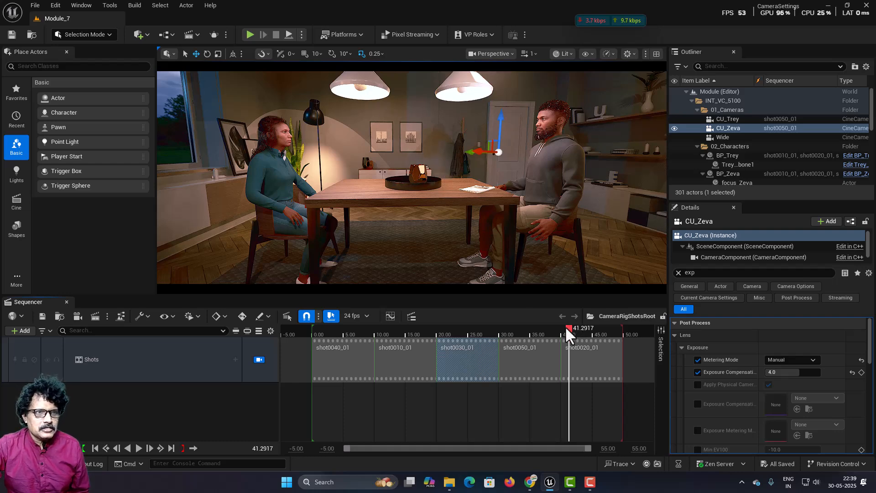
- Scrub to 23.9167 in shot0030_01, collapse the INT_VC_5100 subfolders and delete the post process volume in 05_Volumes
left_click_drag(565, 325, 461, 347)
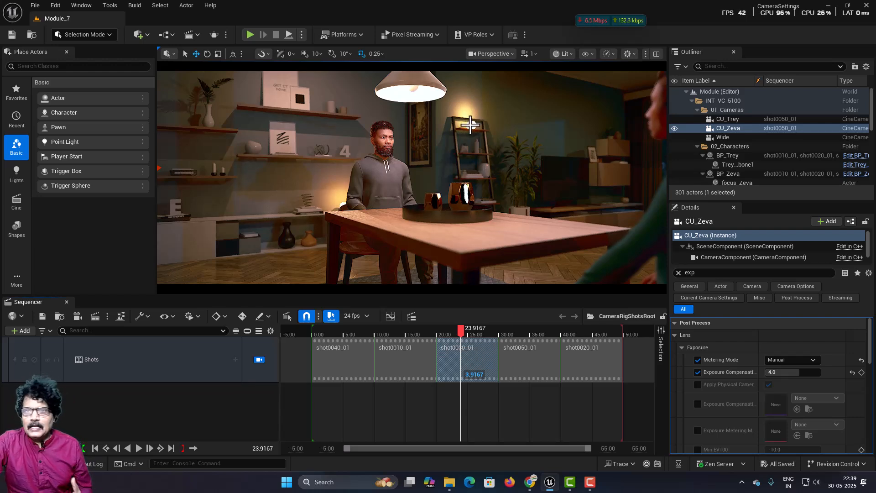
left_click(691, 101)
left_click(691, 100)
left_click(692, 100)
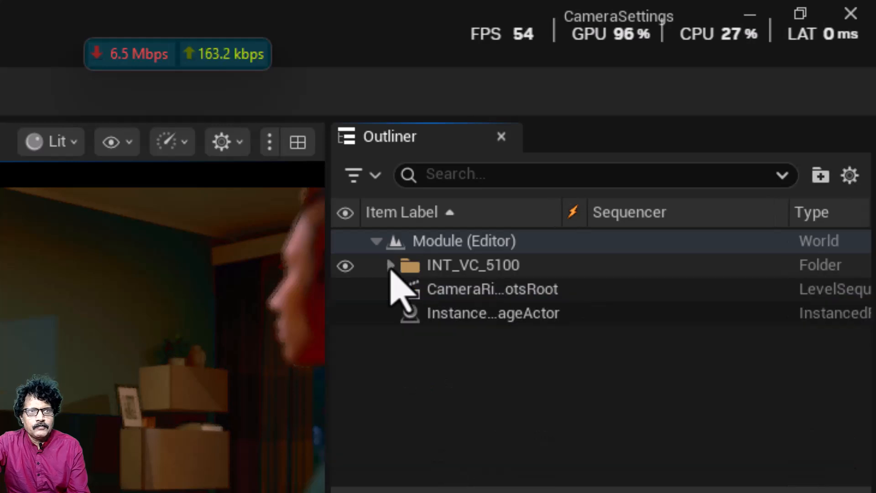
left_click(691, 100)
left_click(405, 385)
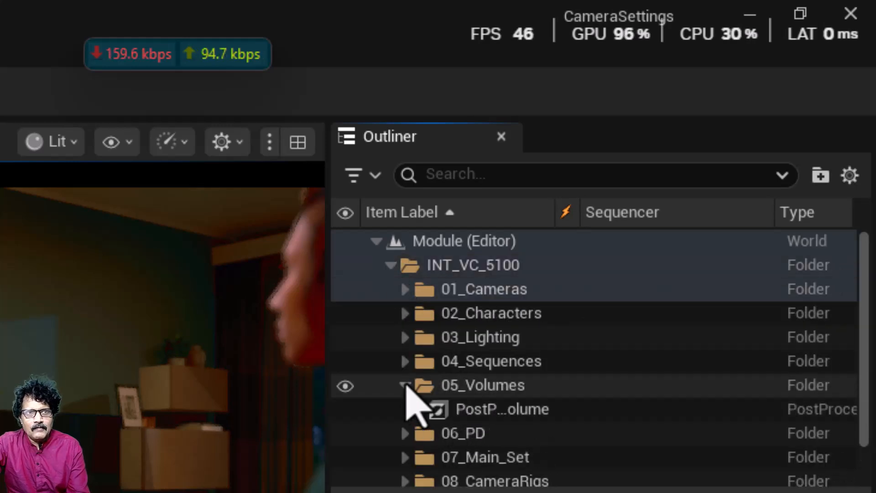
left_click(532, 411)
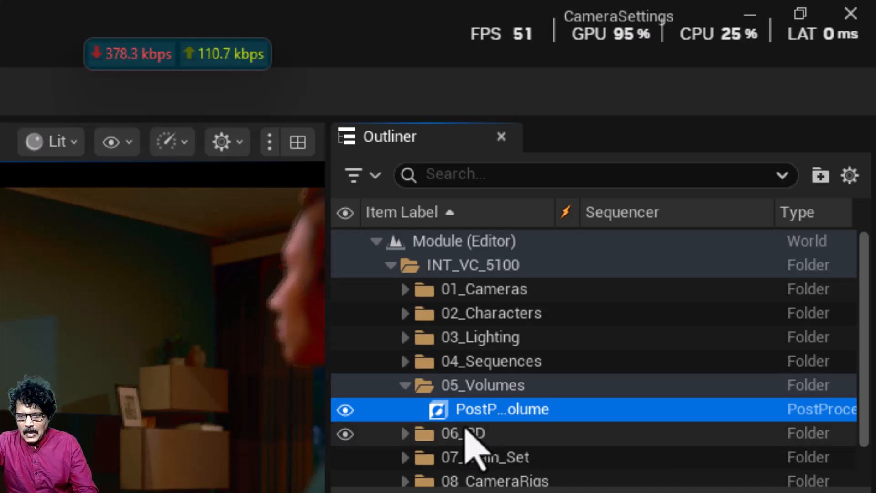
key("Delete")
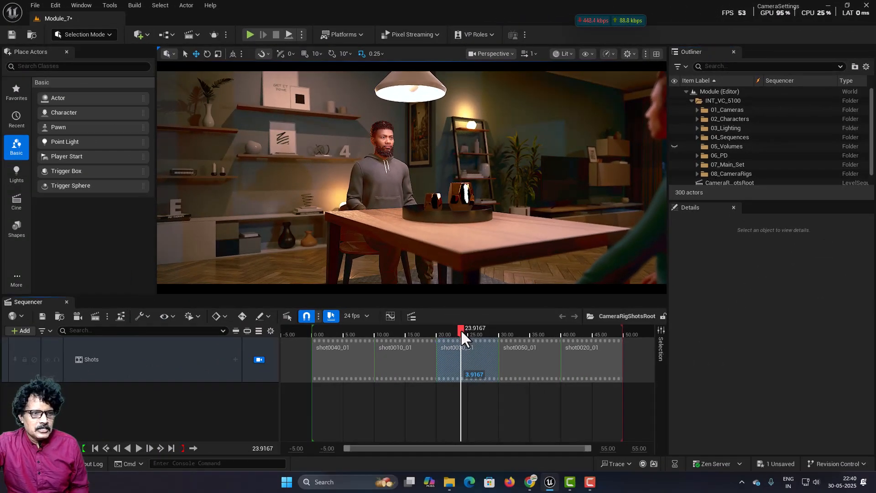
- Scrub to 26.0417 in shot0030_01, unlock the viewport from the Shots track and compare the free room view with the camera view
left_click_drag(461, 329, 473, 327)
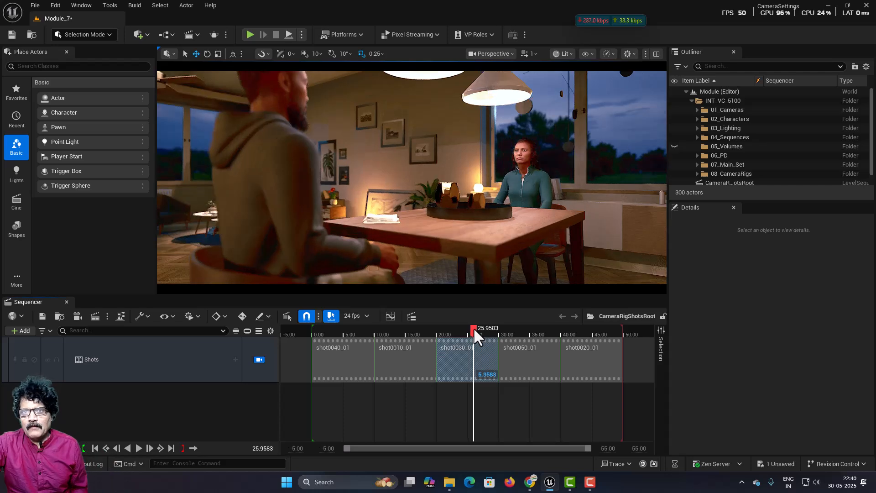
left_click(259, 360)
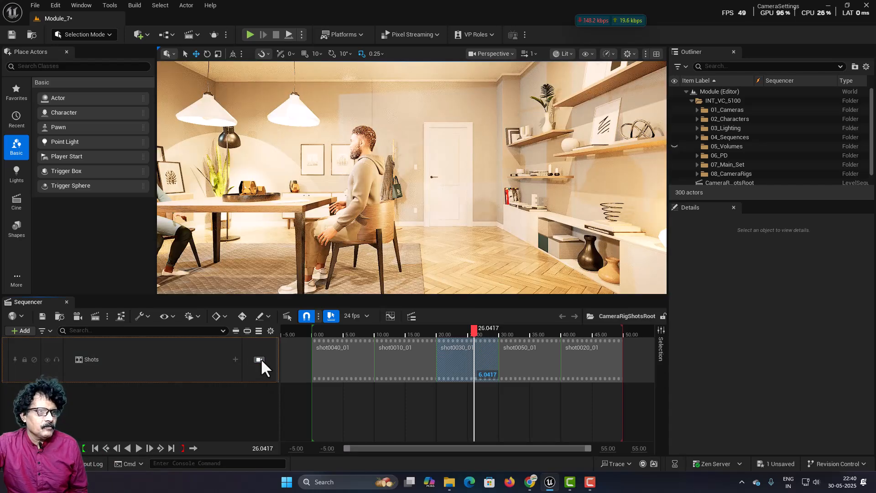
right_click_drag(440, 182, 342, 171)
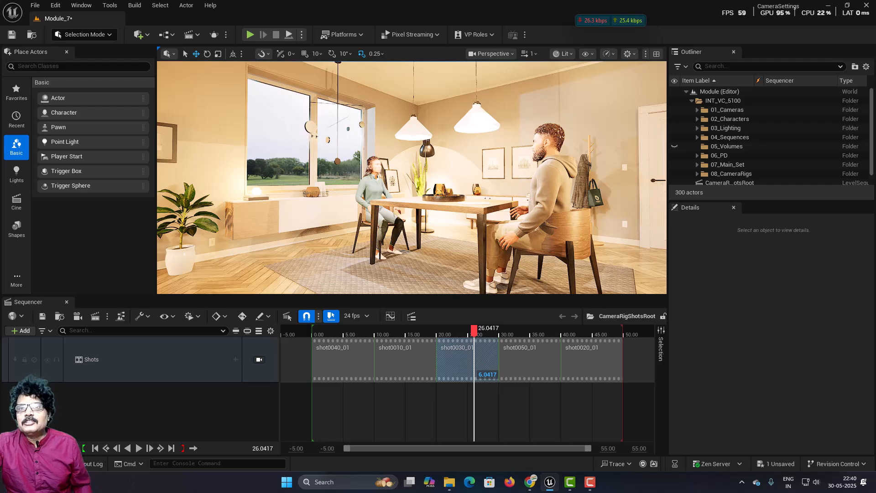
left_click(259, 359)
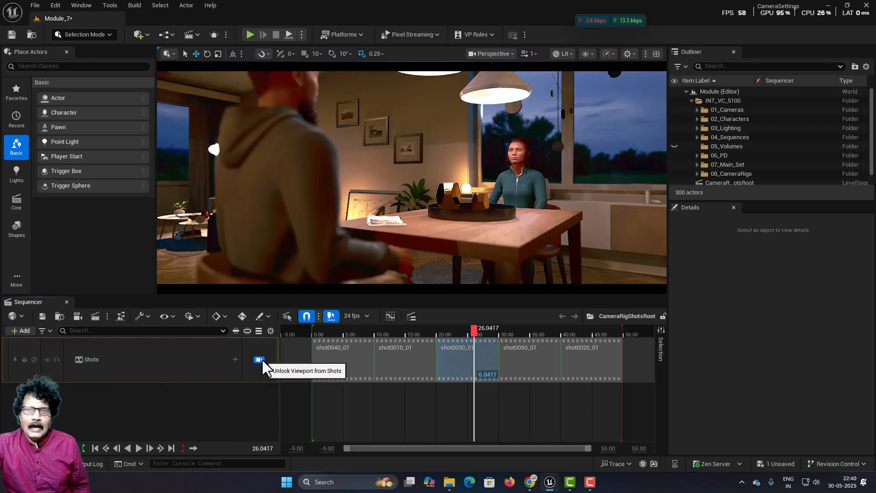
left_click(261, 358)
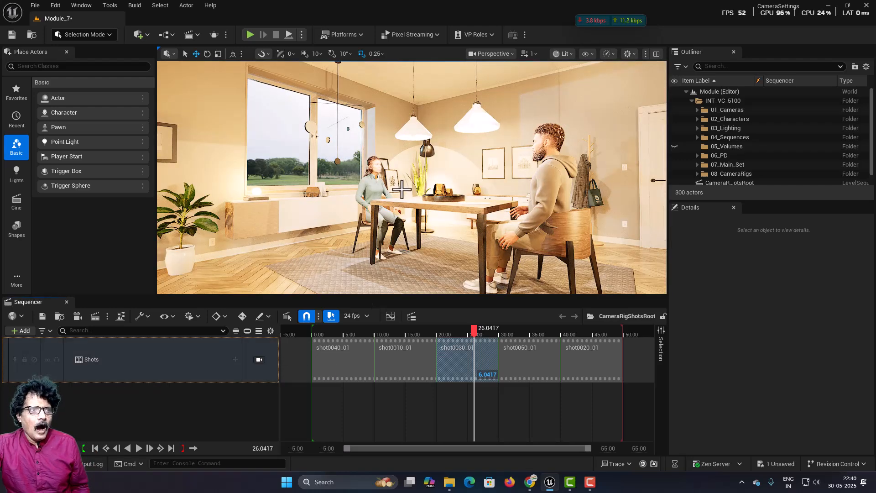
right_click_drag(411, 182, 460, 170)
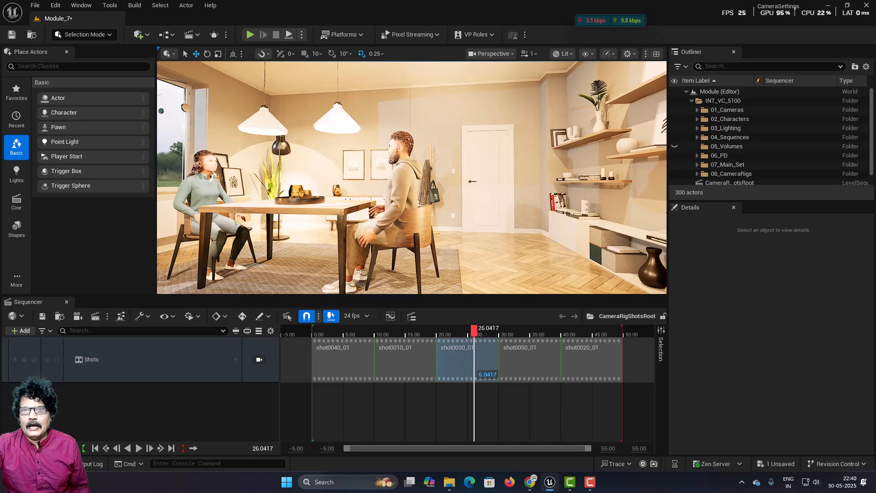
left_click(250, 35)
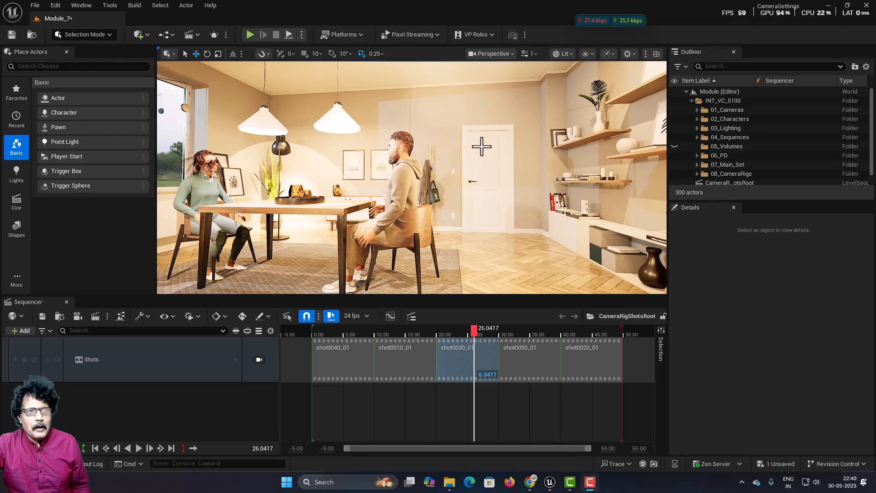
right_click_drag(499, 147, 444, 146)
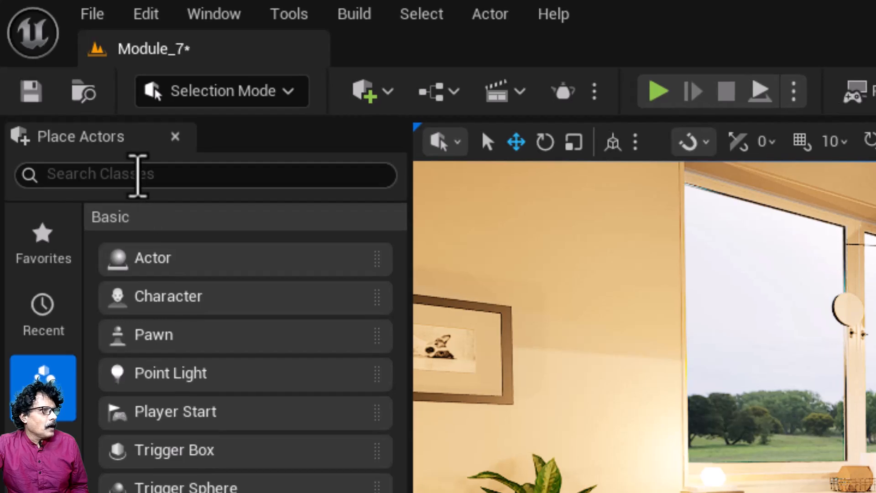
- Search the placeable actors for "post" and place a Post Process Volume in the room
left_click(137, 176)
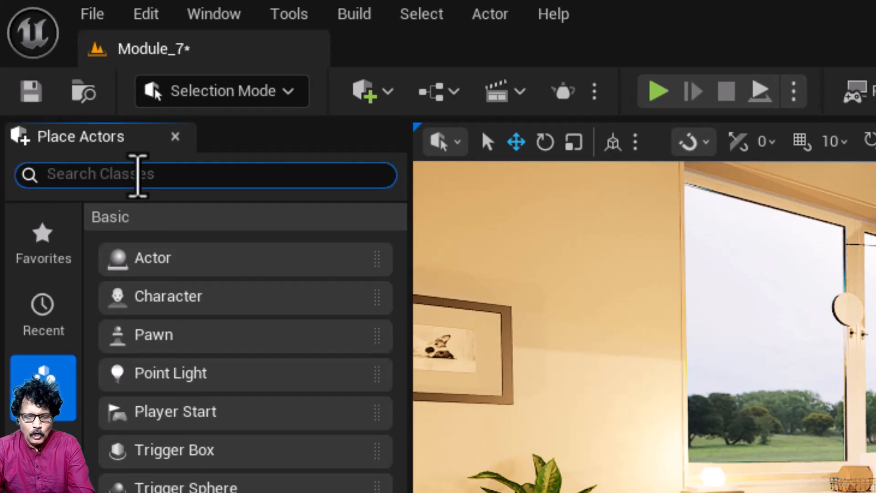
type("post")
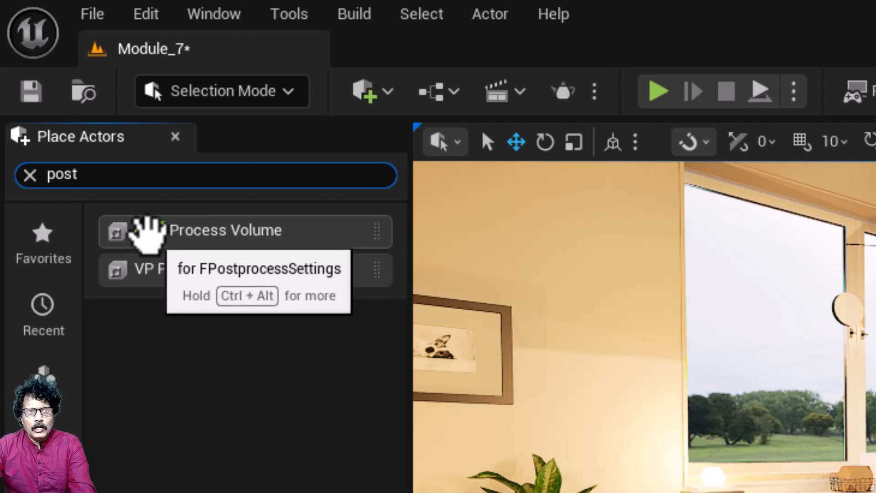
left_click_drag(146, 235, 416, 195)
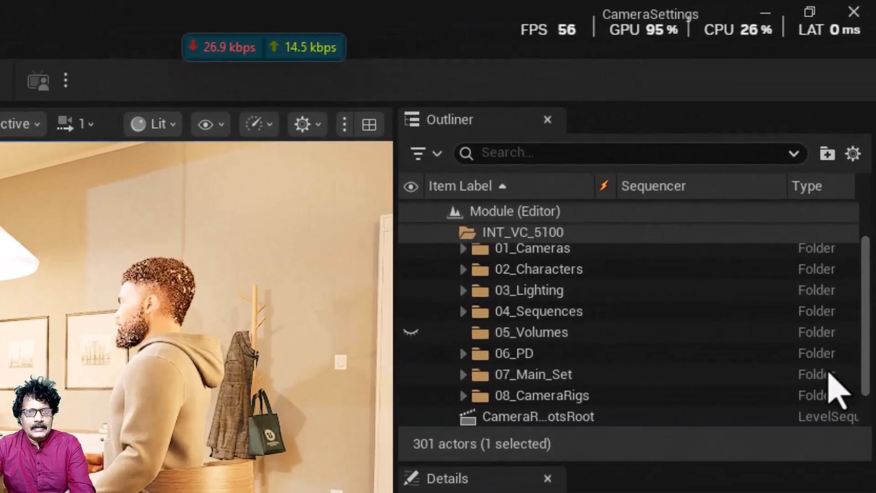
- Rename the new Post Process Volume as PPV_Full and move it into the 05_Volumes folder
scroll(860, 168, "down", 2)
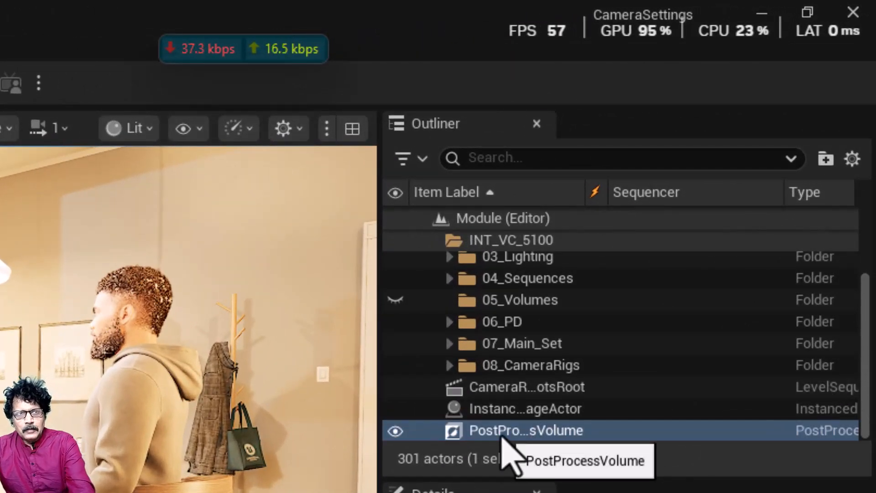
key("F2")
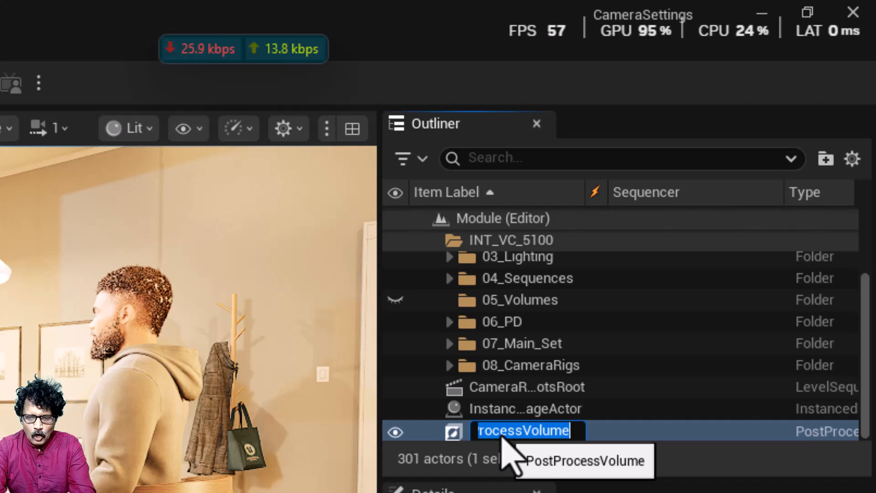
type("PPV")
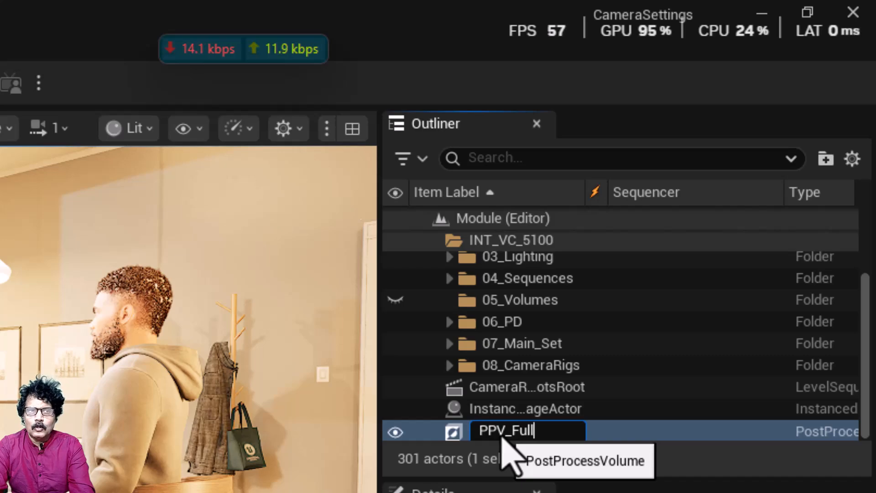
type("_Full")
key("Return")
right_click(462, 433)
mouse_move(462, 433)
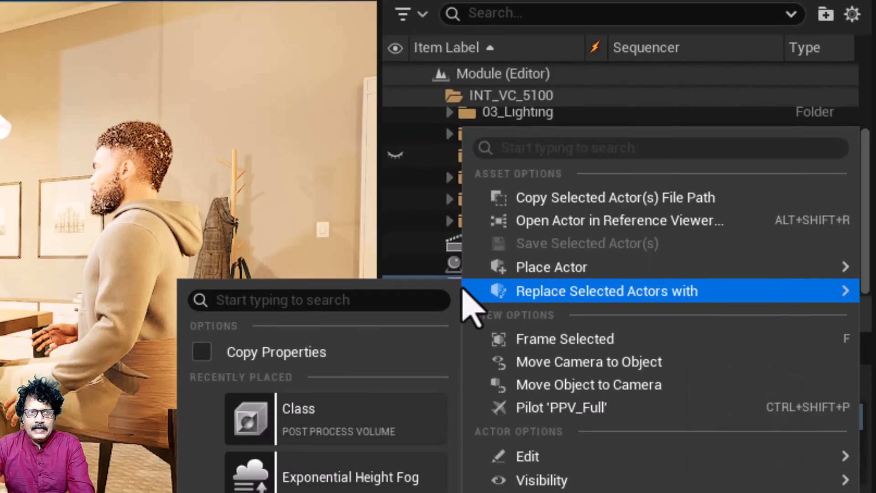
mouse_move(543, 388)
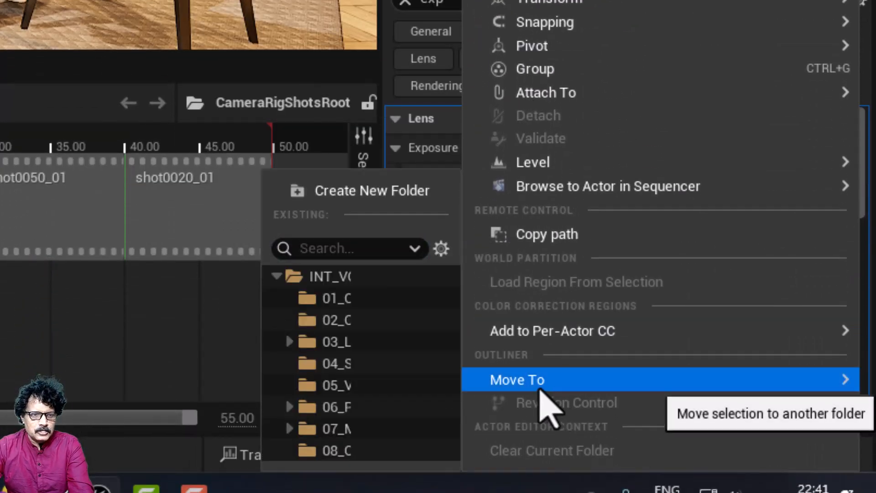
left_click(340, 386)
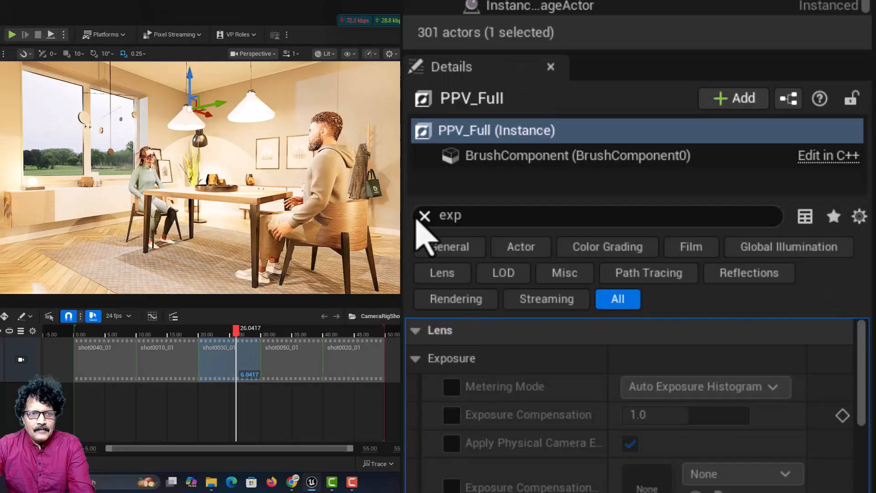
- Override PPV_Full's exposure Metering Mode with Manual and enable its Exposure Compensation override
left_click(424, 216)
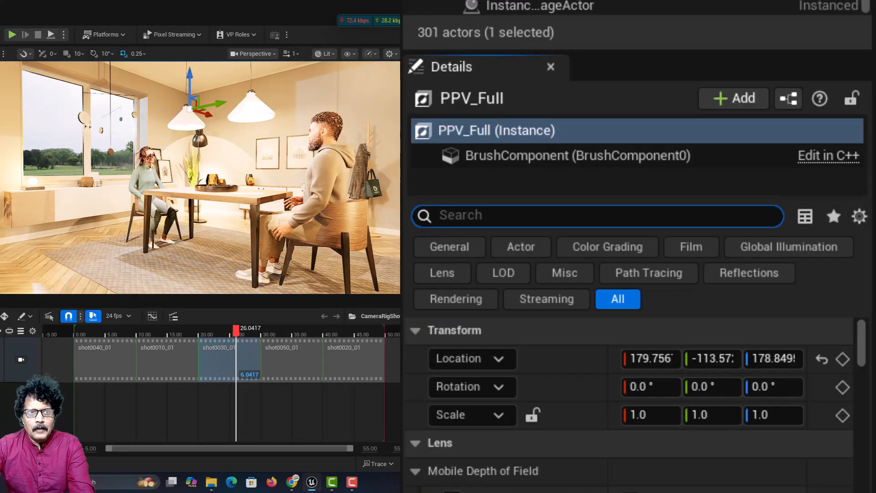
type("exp")
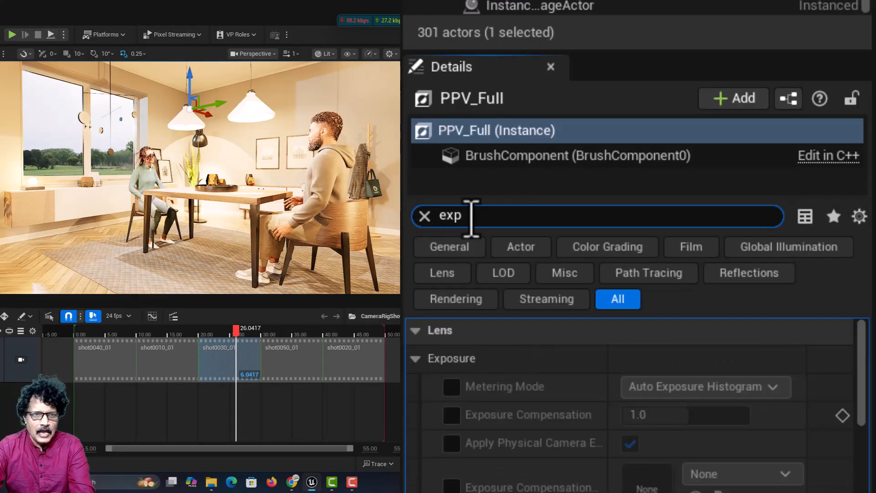
left_click(451, 387)
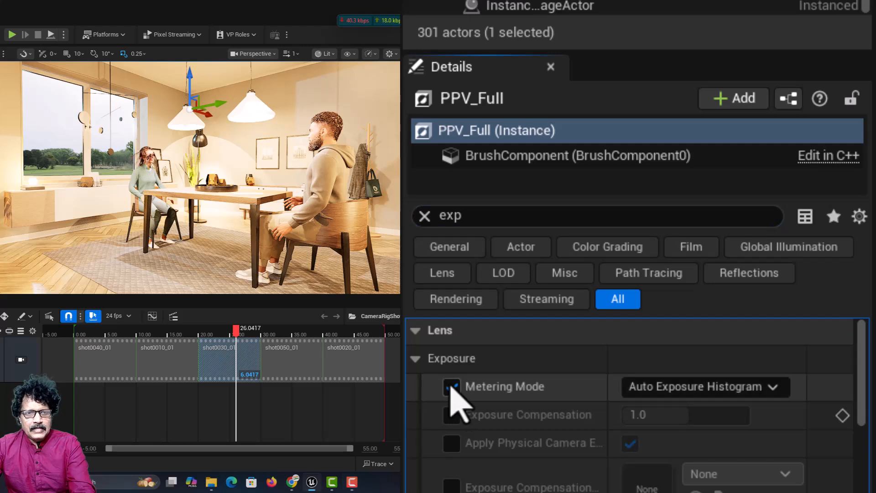
left_click(657, 395)
left_click(667, 447)
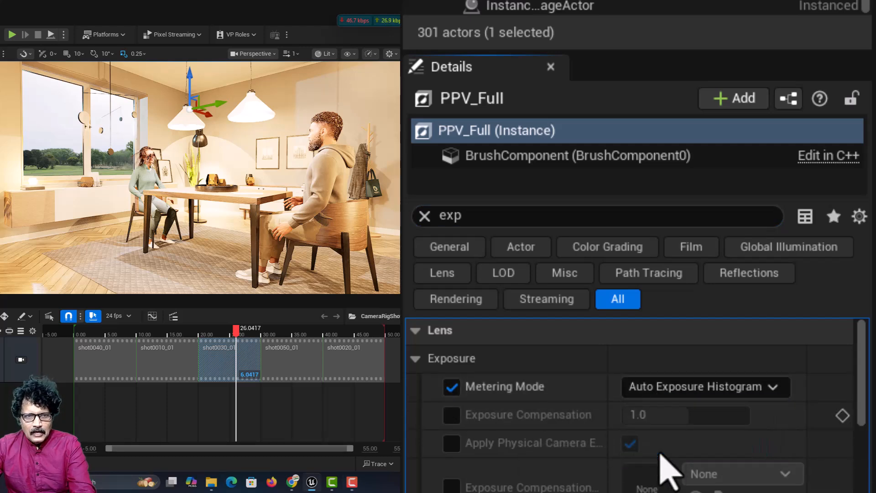
left_click(452, 415)
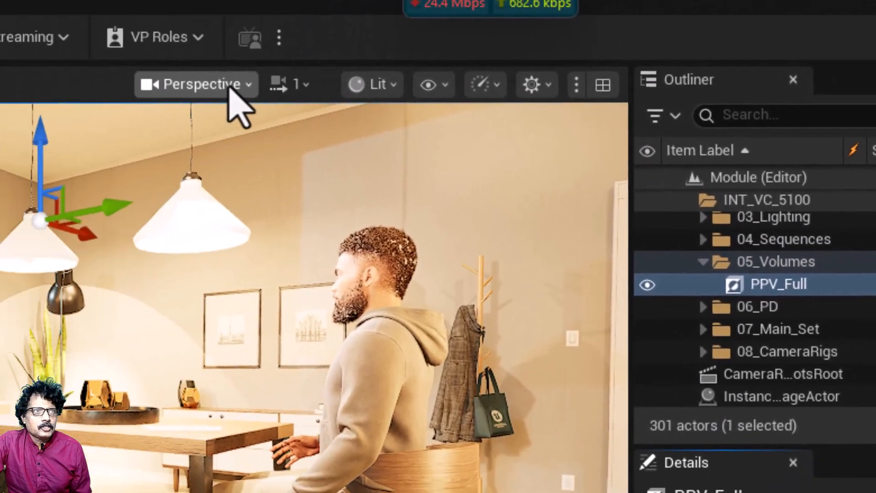
- Switch the viewport to the Top view and examine how much of the room PPV_Full's bounds cover
left_click(235, 93)
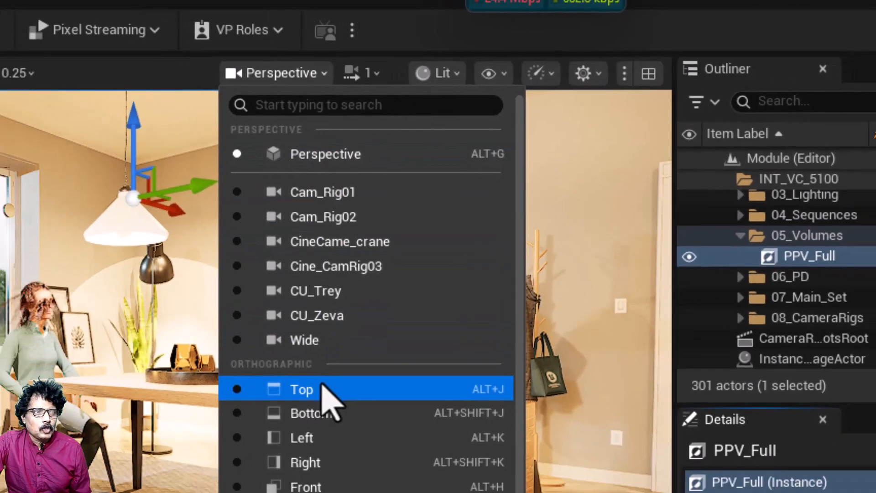
left_click(299, 419)
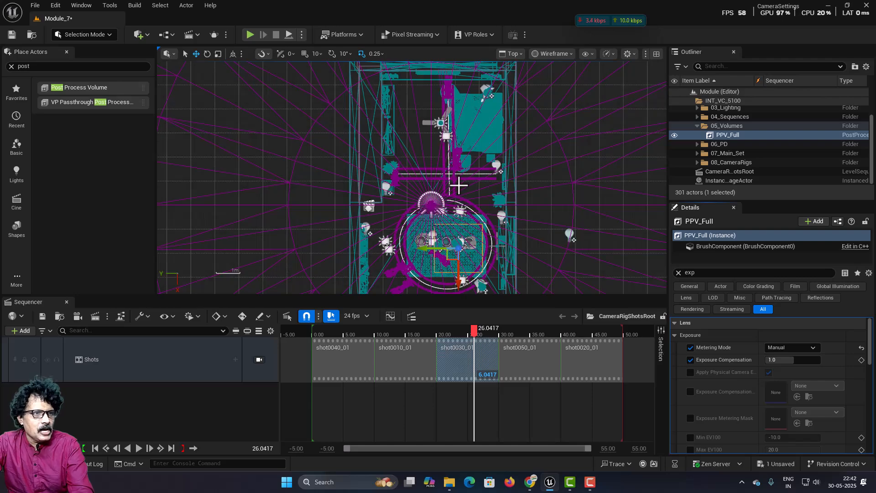
scroll(469, 236, "up", 3)
right_click_drag(468, 236, 512, 243)
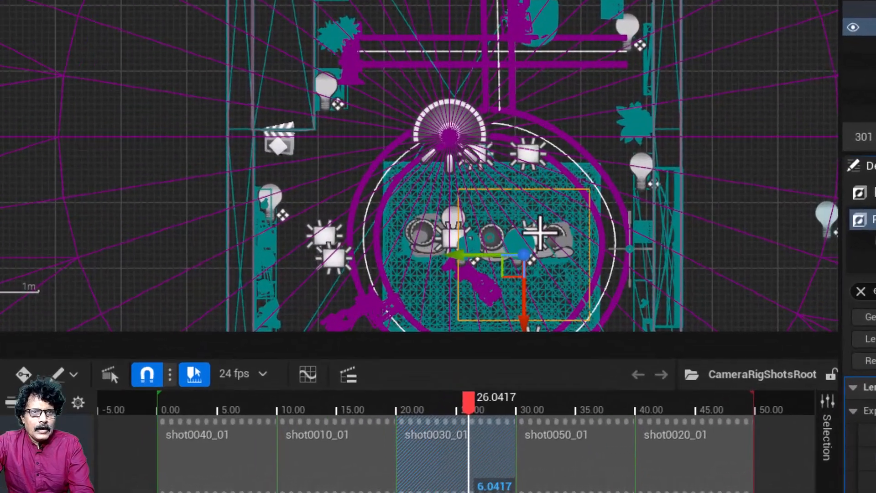
right_click_drag(424, 252, 218, 110)
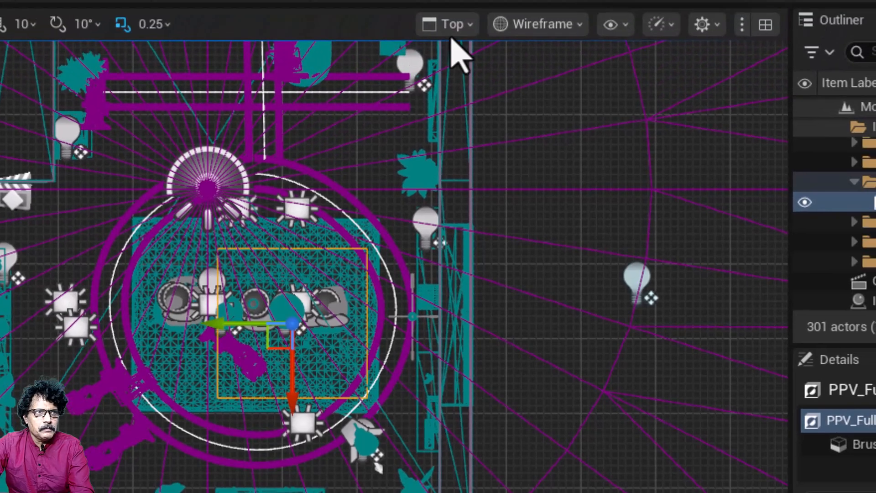
- Return to the Perspective view and move into and out of PPV_Full to compare the exposure inside and outside
left_click(450, 25)
left_click(472, 101)
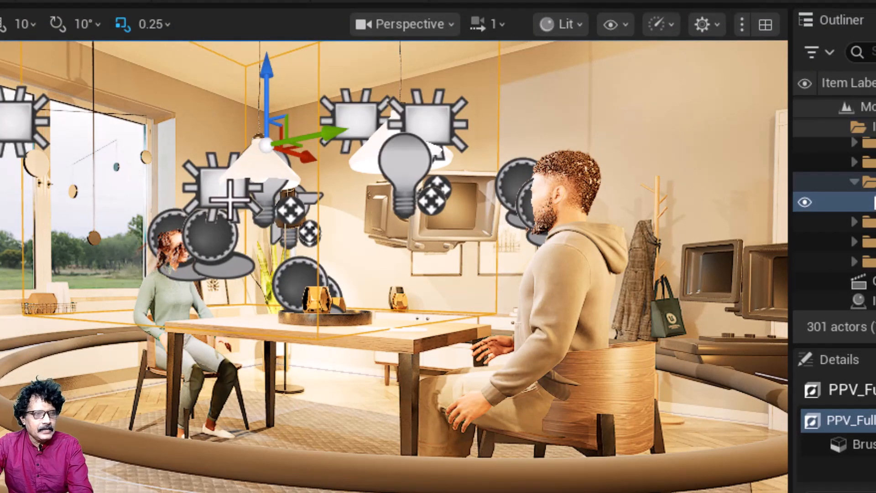
scroll(218, 206, "up", 5)
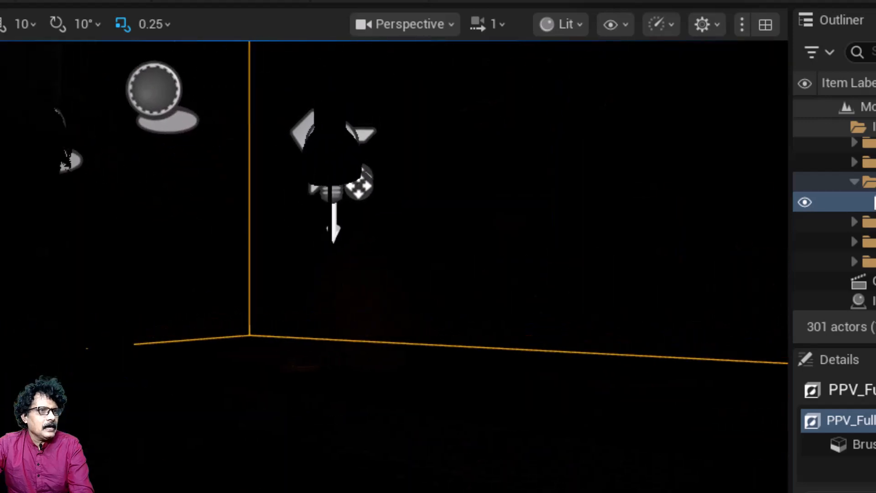
right_click_drag(218, 206, 355, 244)
key("s")
key("w")
key("s")
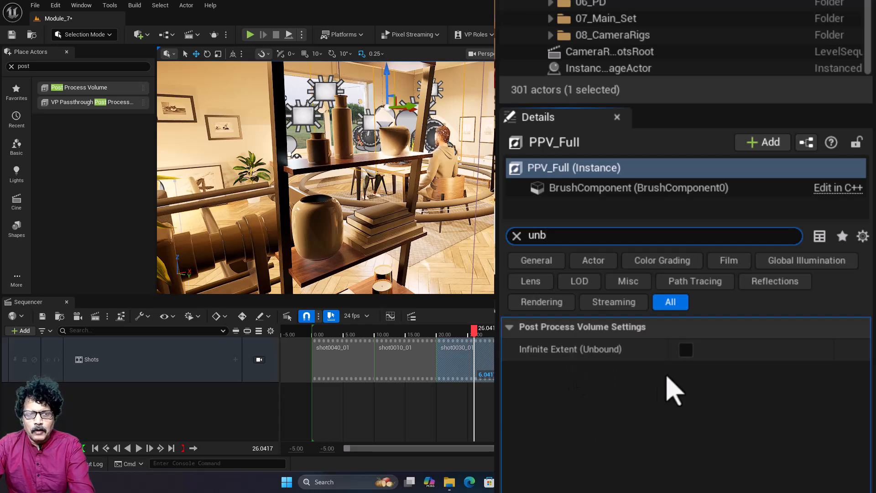
- Enable Infinite Extent (Unbound) on PPV_Full, set its Exposure Compensation to 8, and frame the room to check the lighting
left_click(686, 350)
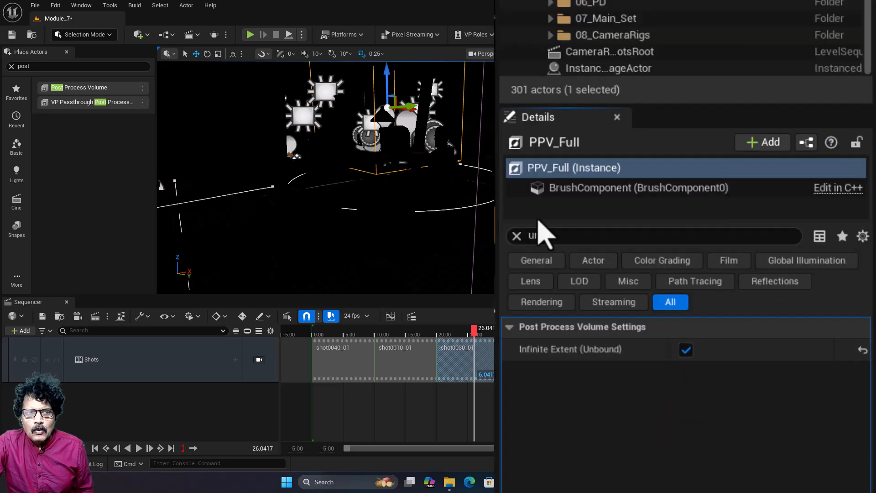
left_click(553, 236)
type("exp")
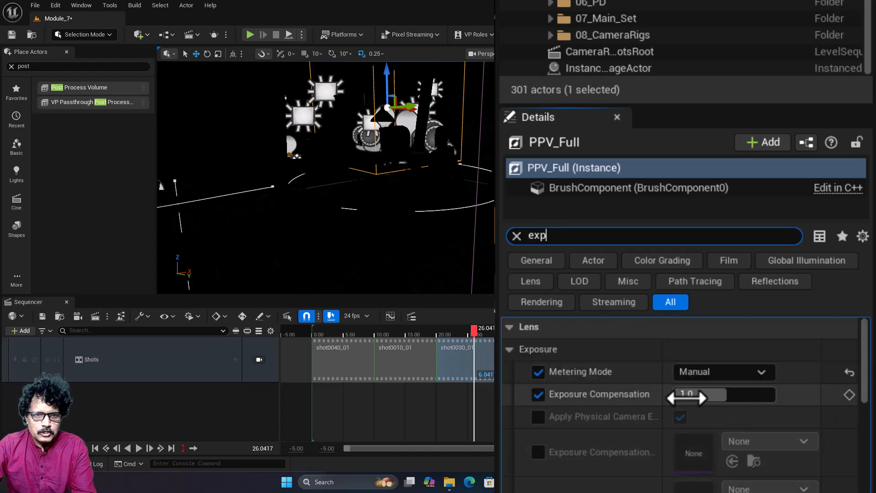
left_click(684, 393)
type("8")
key("Return")
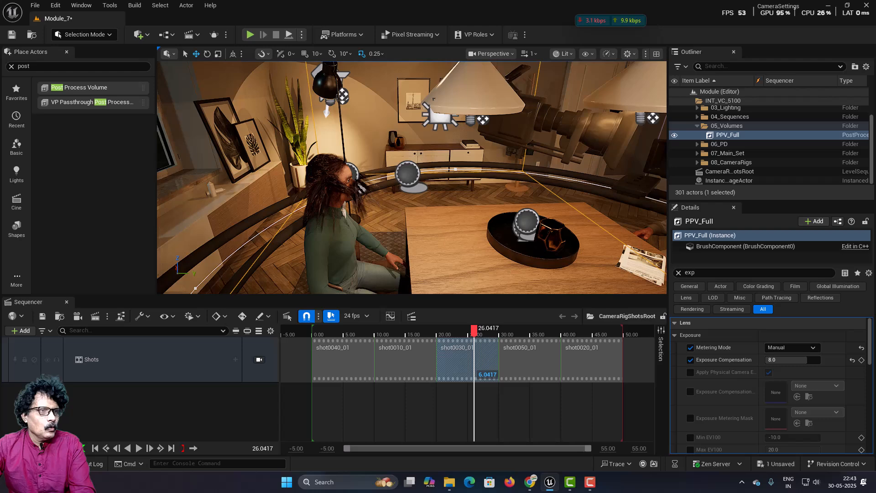
key("f")
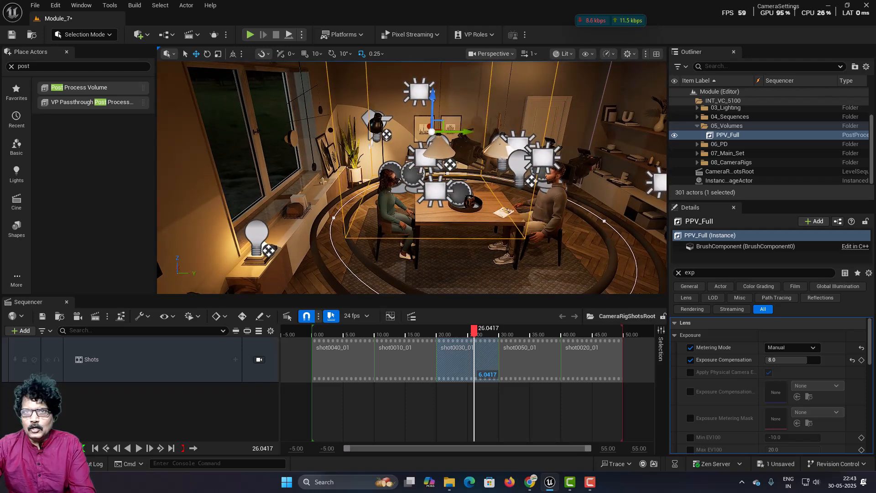
right_click_drag(411, 177, 414, 178)
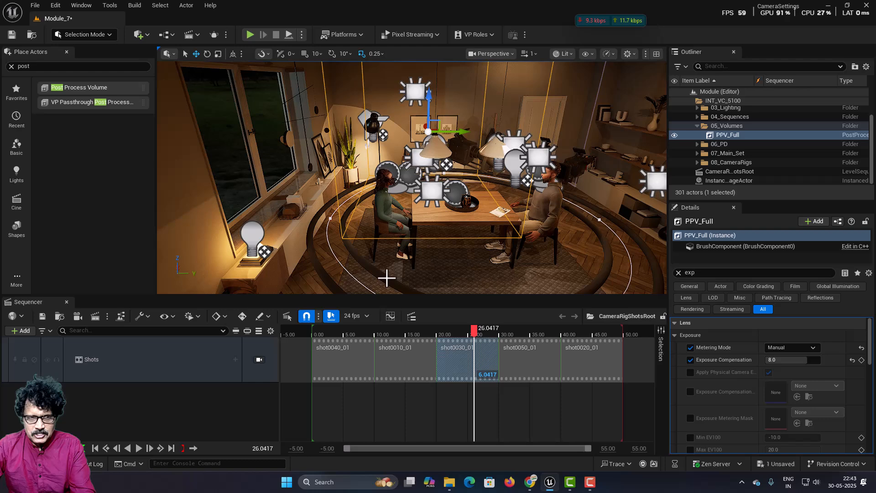
- Override the Film Toe and Shoulder of PPV_Full, setting both to 0
left_click(679, 272)
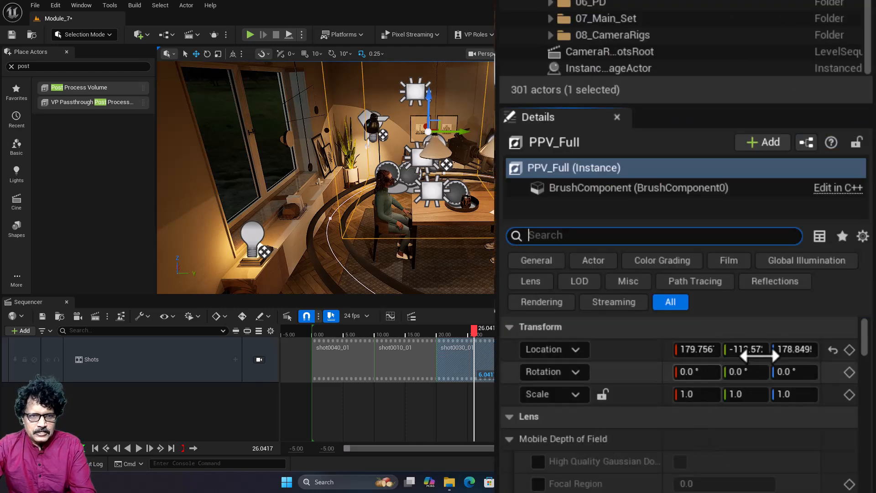
left_click_drag(870, 342, 871, 419)
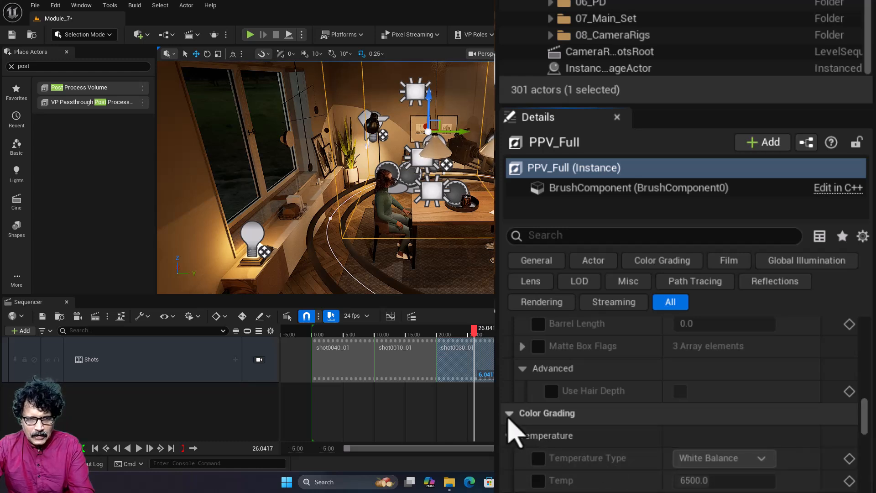
scroll(525, 481, "down", 10)
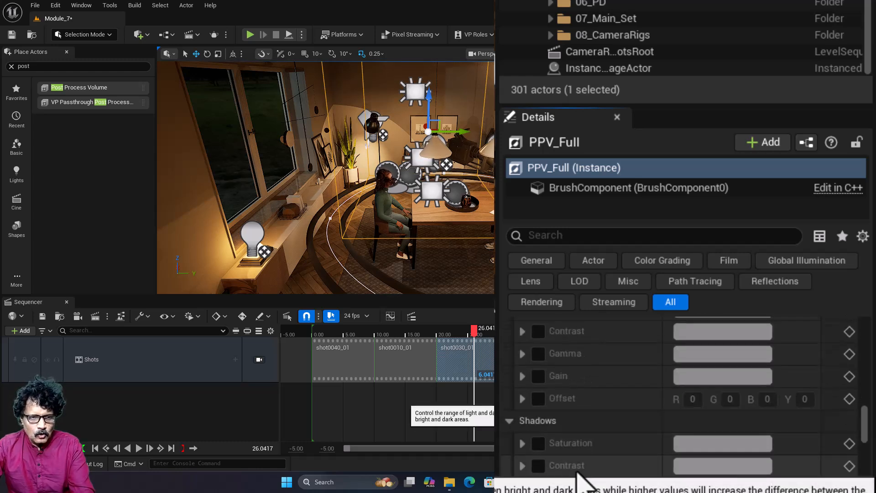
scroll(579, 474, "down", 8)
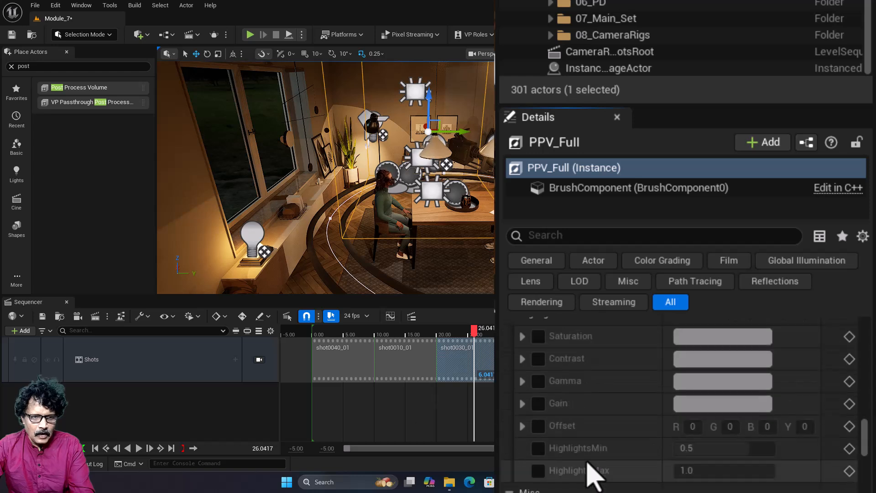
scroll(591, 477, "down", 8)
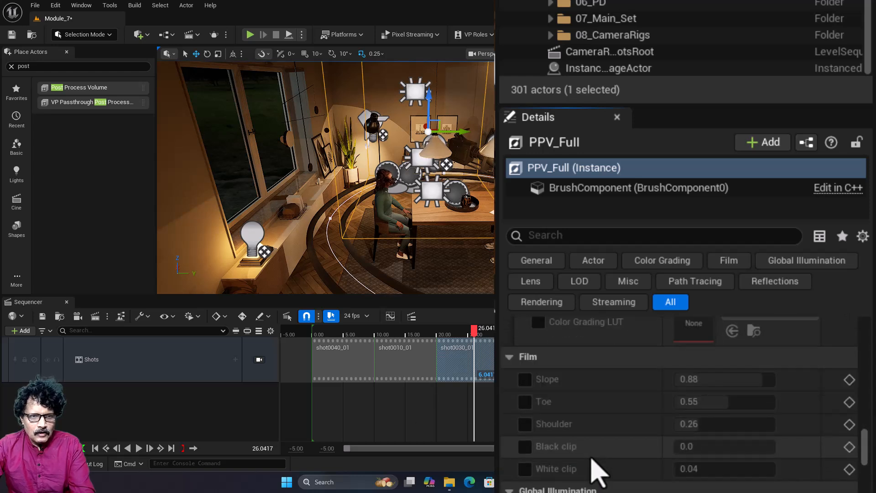
left_click(525, 403)
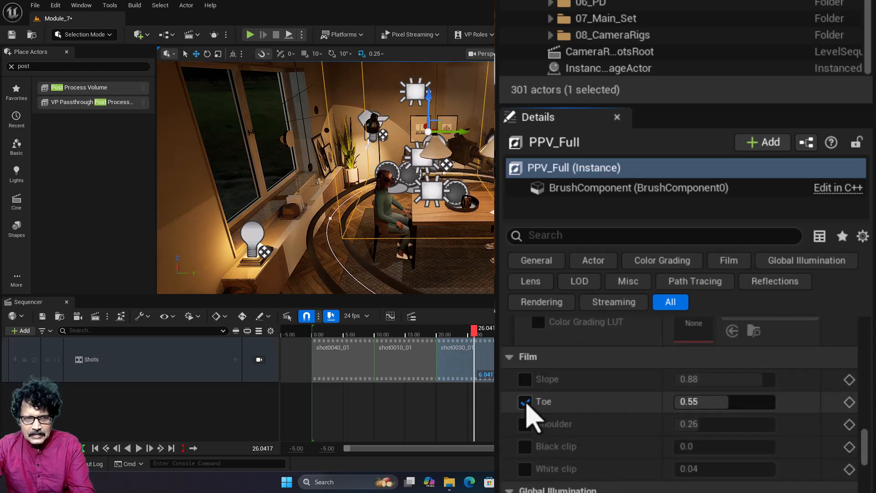
left_click(684, 408)
type("0")
key("Return")
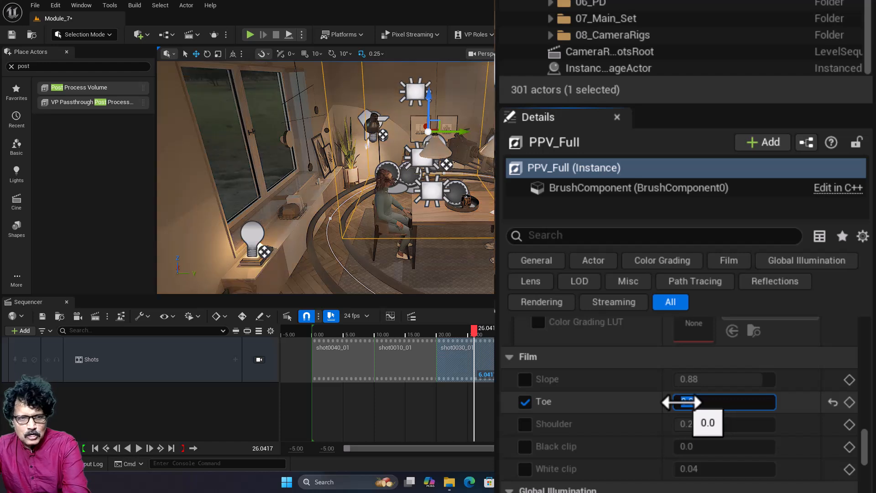
left_click(525, 423)
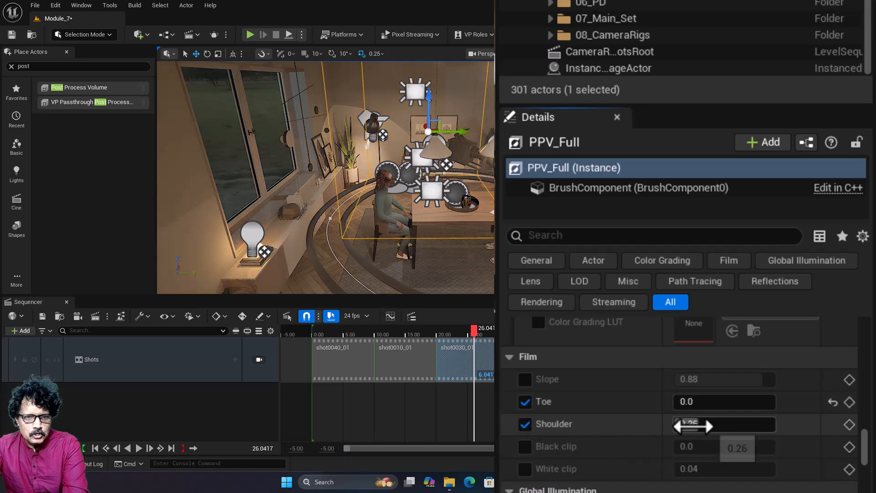
type("0")
key("Return")
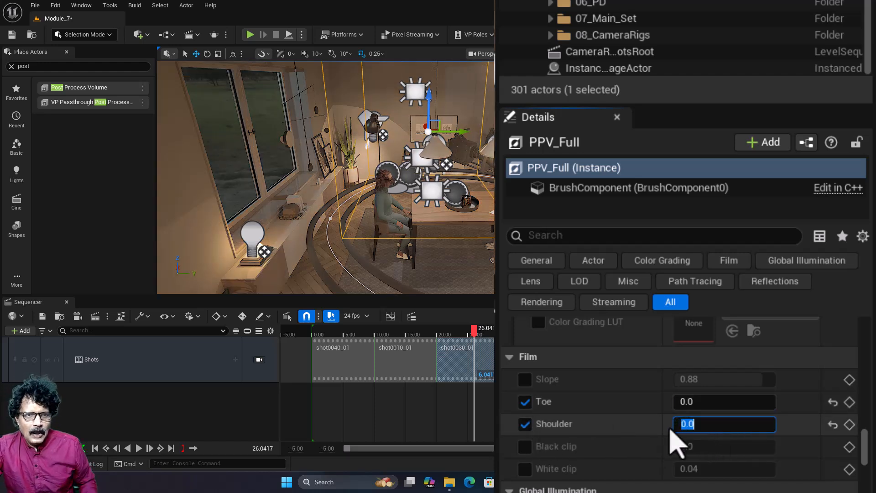
- Enable PPV_Full's Color Grading LUT and assign the MyColorGrade texture to it
scroll(675, 440, "up", 1)
left_click(538, 374)
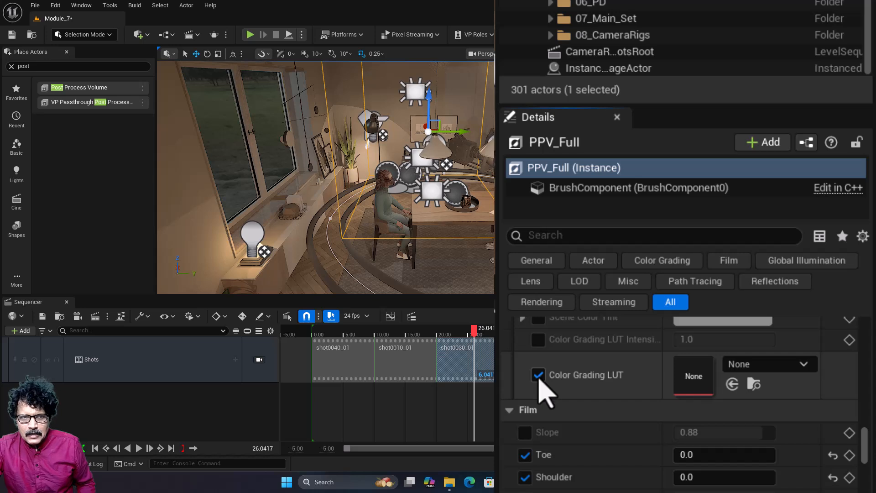
left_click(761, 369)
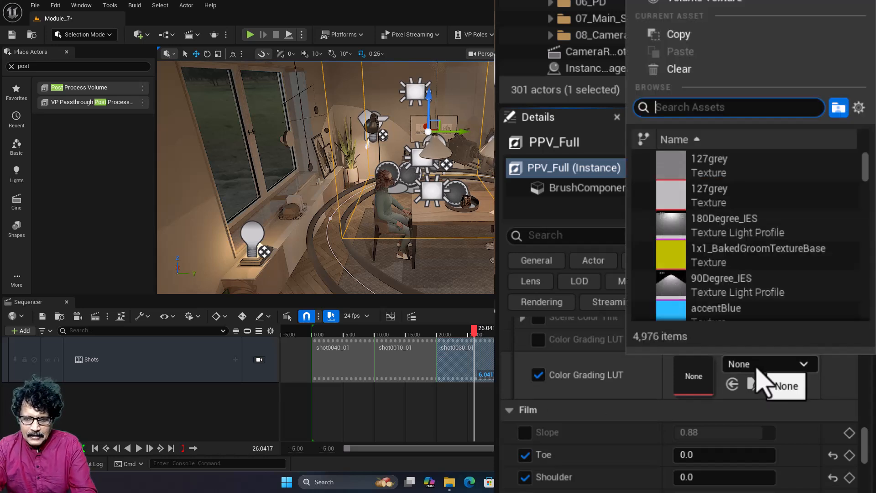
type("grad")
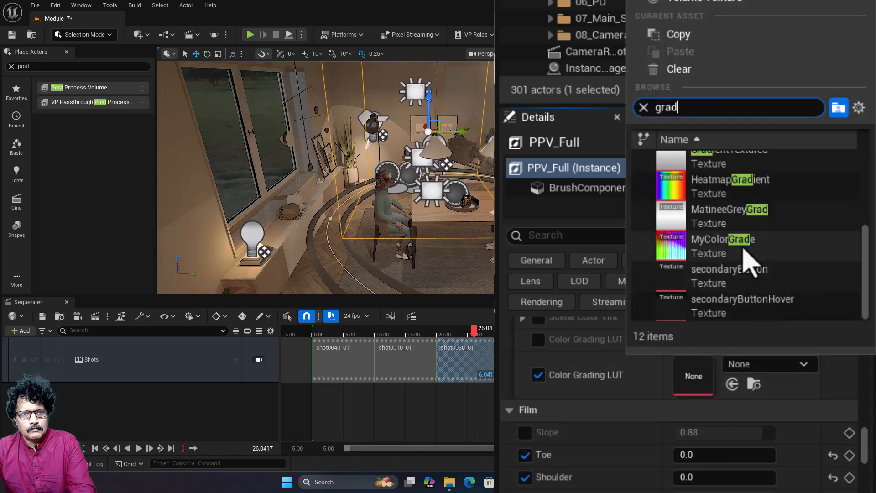
left_click(707, 255)
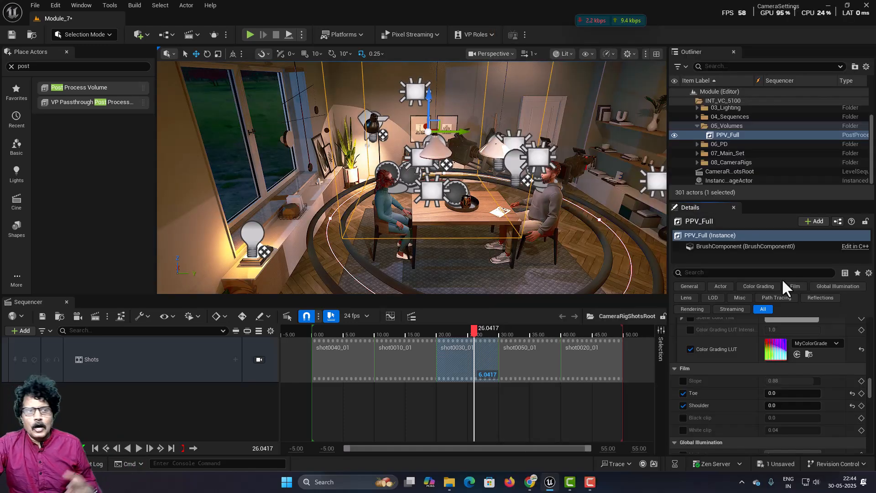
- Lock the viewport to the Shots track, hide the editor icons, and scrub to 15.0417 in shot0010_01 to review the grade
left_click(259, 359)
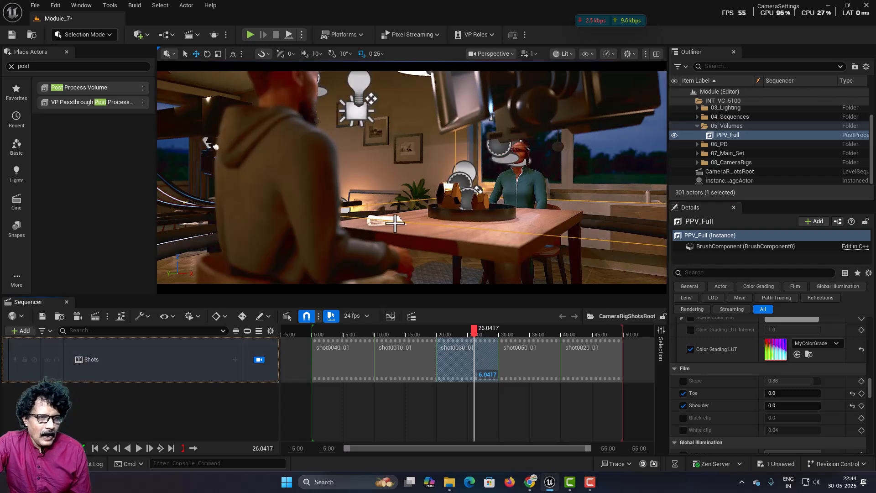
left_click(485, 223)
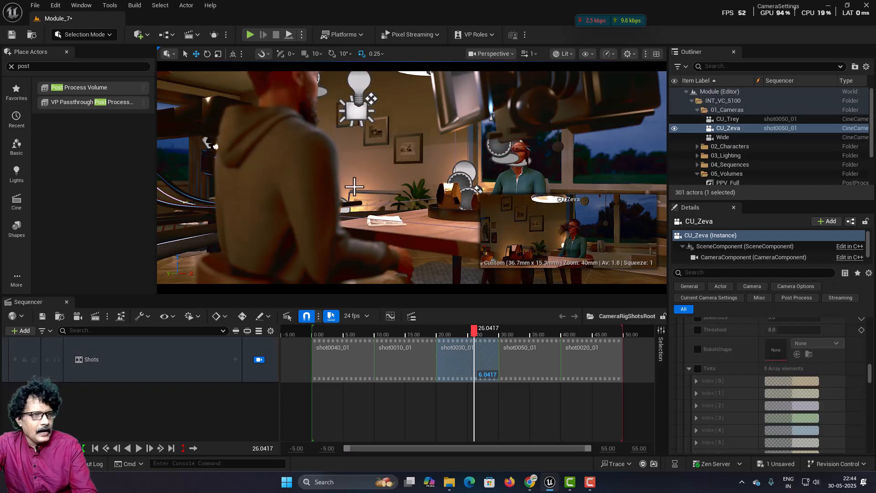
key("g")
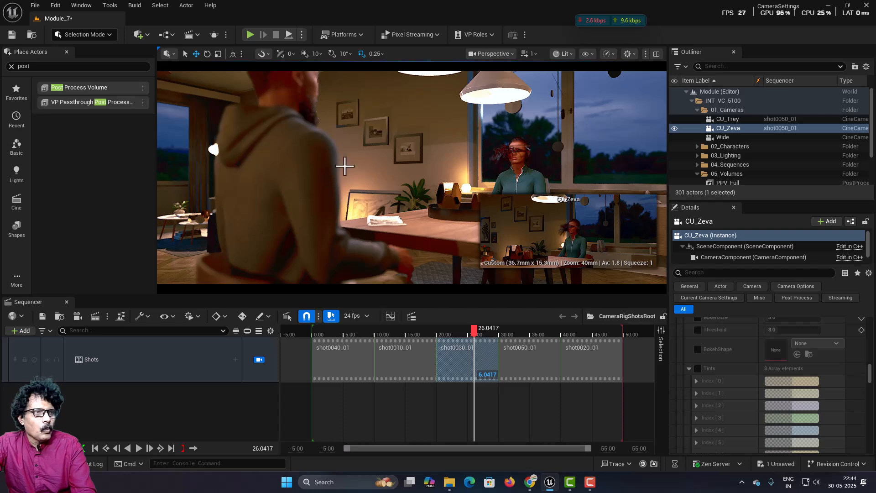
left_click_drag(474, 327, 407, 333)
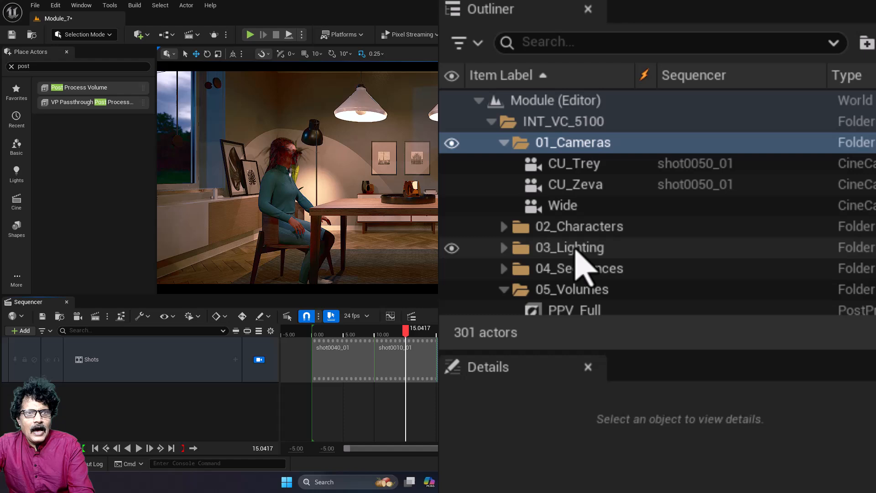
scroll(593, 269, "down", 1)
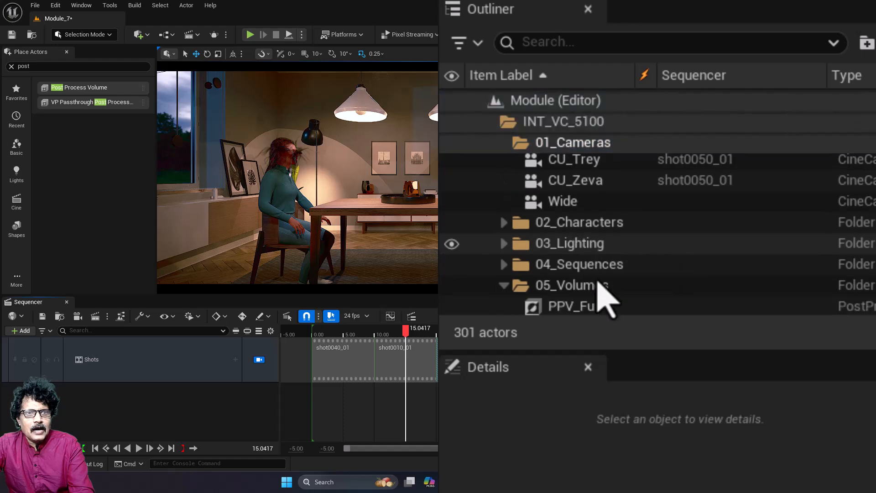
- Override the Bloom Method and Intensity of PPV_Full, leaving the method at Standard
scroll(598, 277, "down", 1)
scroll(600, 293, "up", 1)
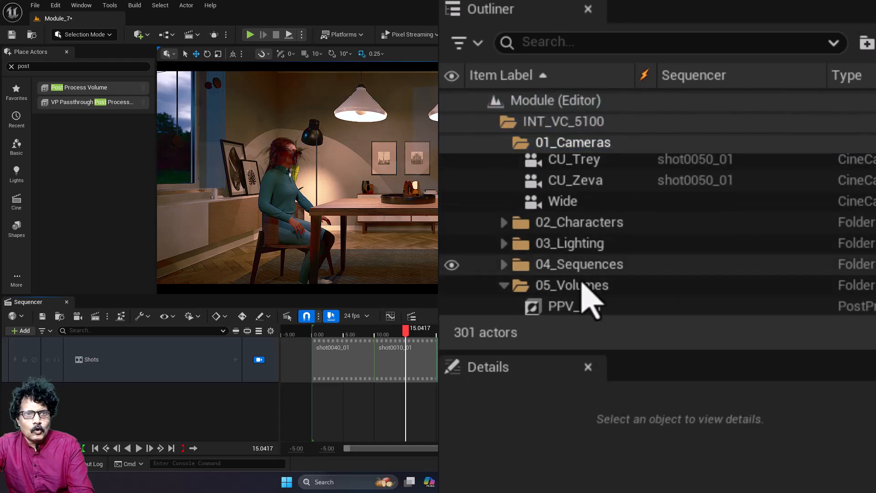
left_click(580, 307)
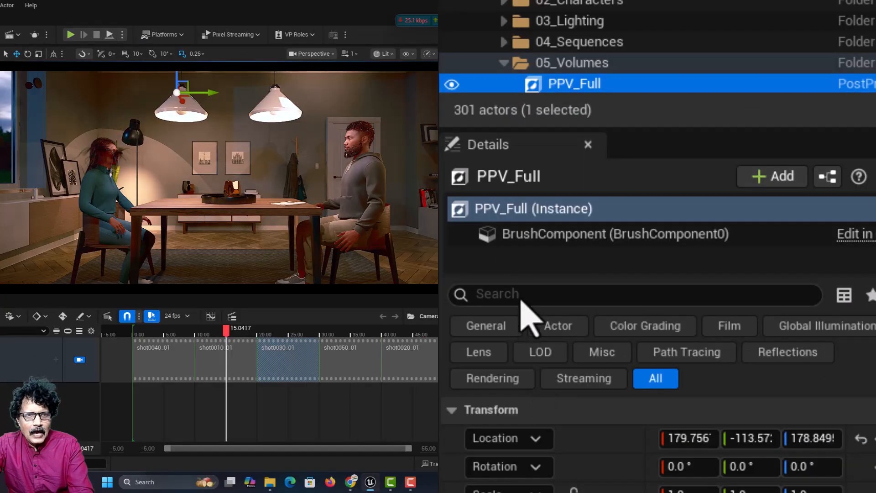
left_click(519, 293)
type("bloom")
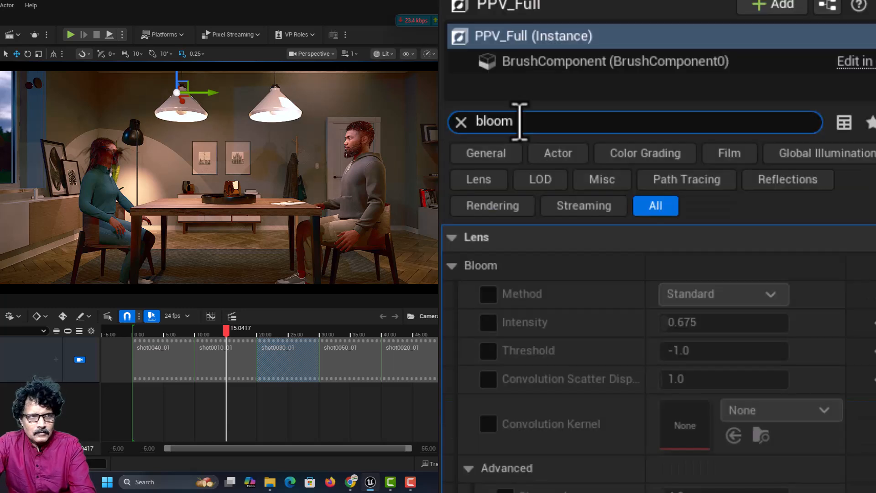
left_click(487, 295)
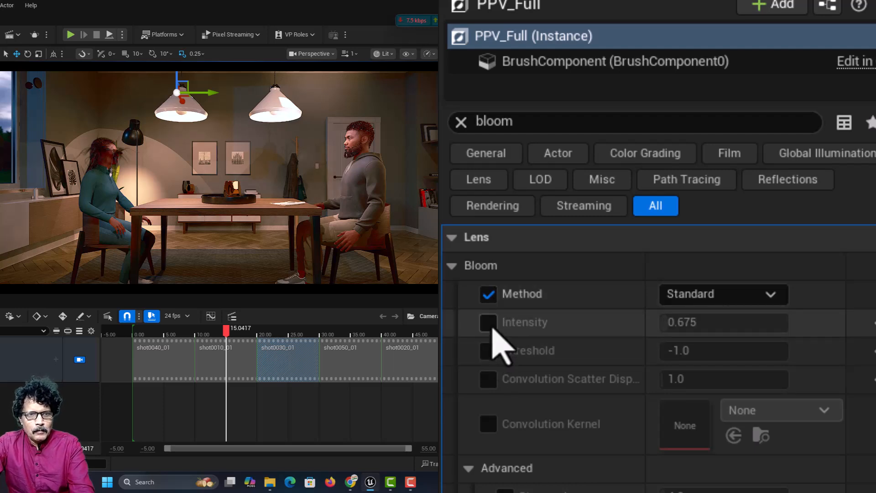
left_click(488, 323)
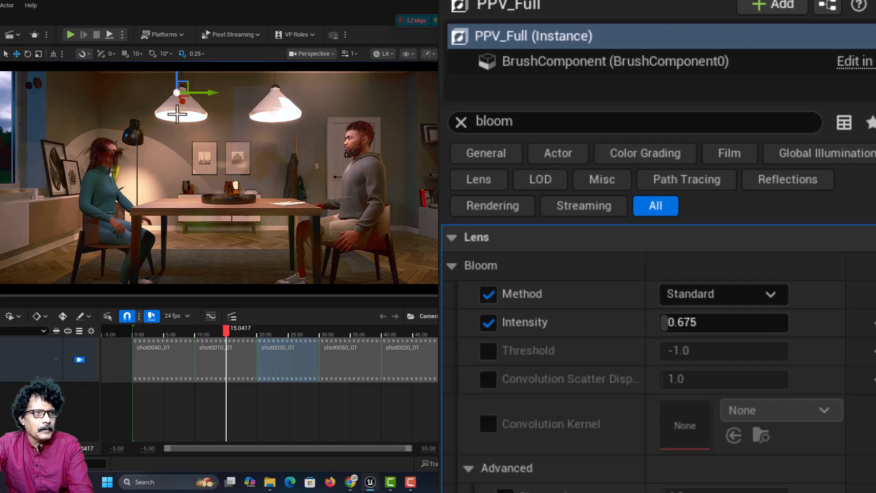
- Scrub to near the end of shot0020_01 and toggle PPV_Full's Bloom Intensity override off and on to compare the effect
left_click_drag(226, 332, 434, 359)
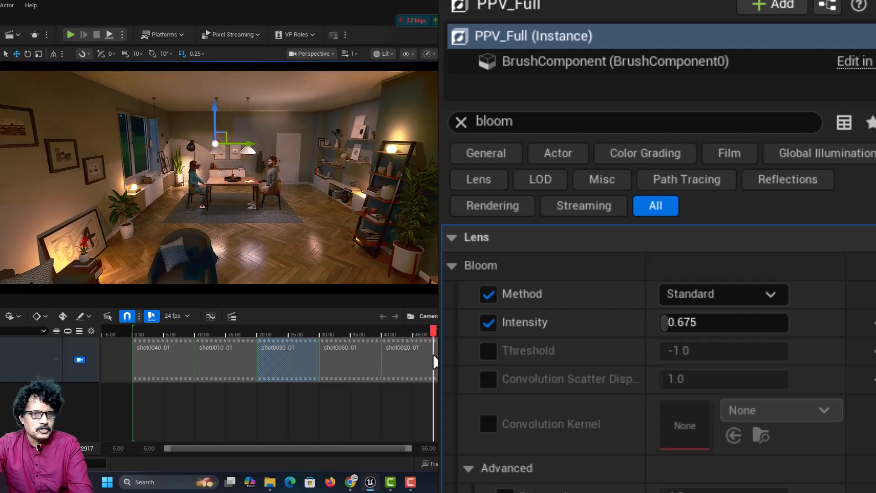
left_click(488, 324)
left_click(488, 324)
left_click(488, 324)
left_click(488, 323)
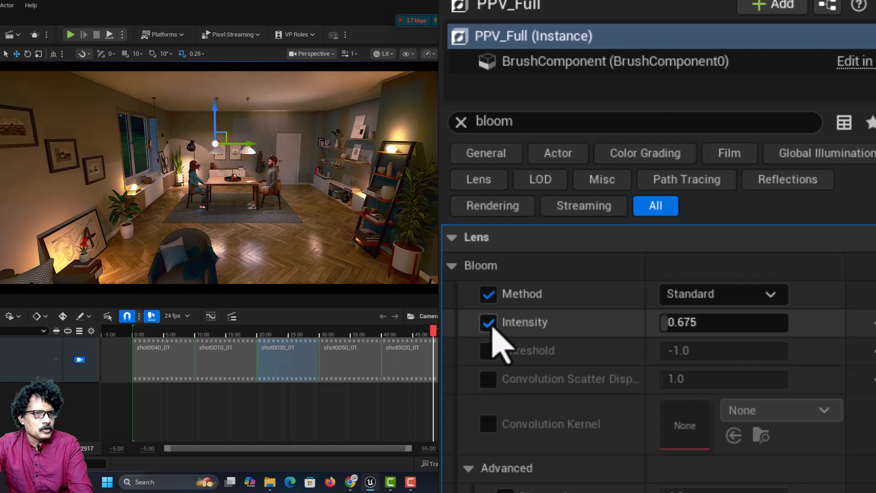
- Test a stronger Bloom Intensity on PPV_Full, set it to 0.8, and scrub to 42.0833 in shot0020_01 to review the lamps
left_click_drag(678, 321, 705, 322)
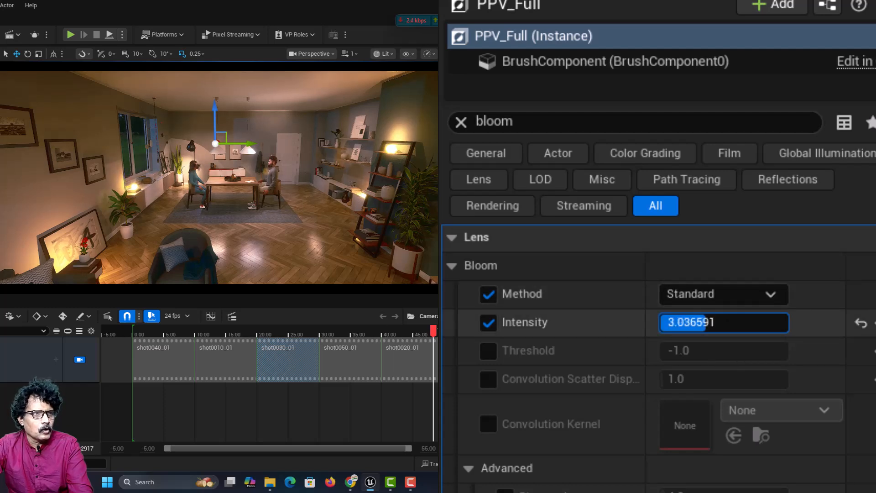
left_click(684, 322)
type("0.8")
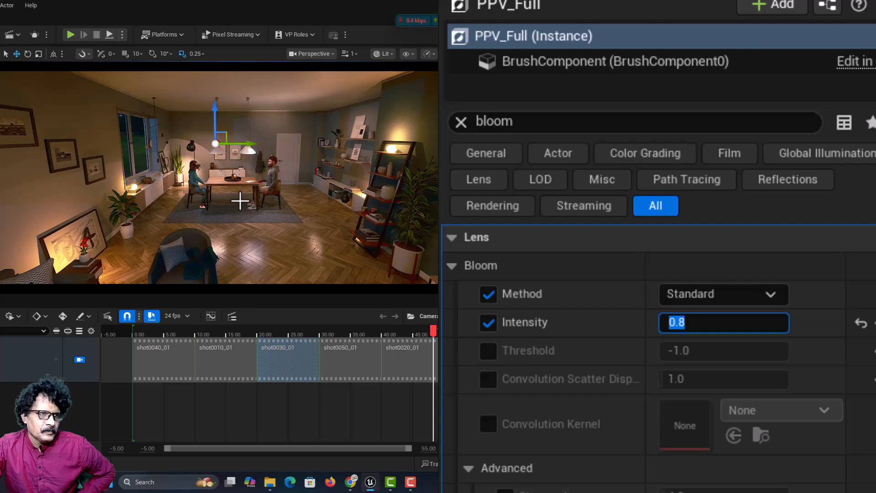
left_click_drag(434, 329, 386, 327)
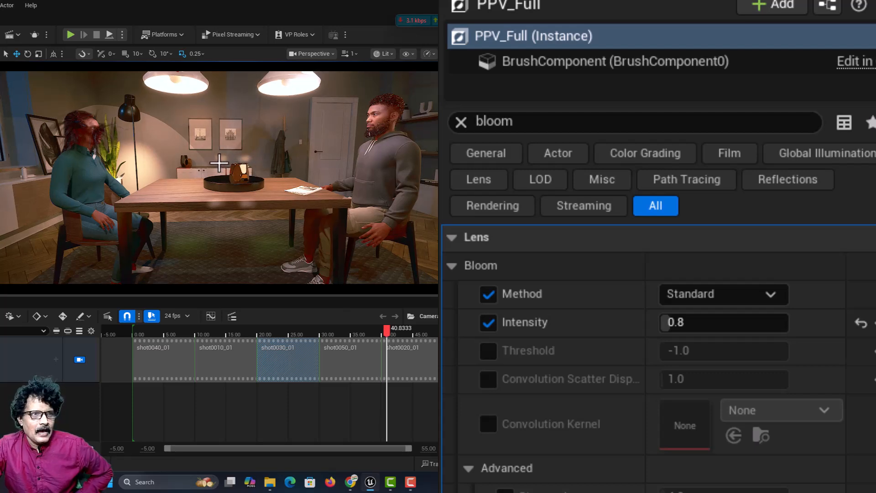
left_click_drag(387, 327, 394, 327)
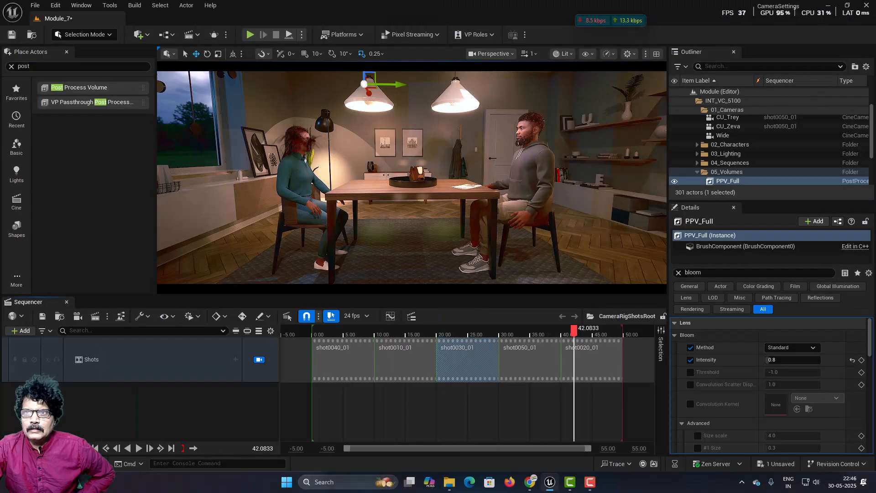
- Open the BP_Zeva character's Blueprint to refresh its hair, close the Blueprint and clear the selection
left_click(297, 146)
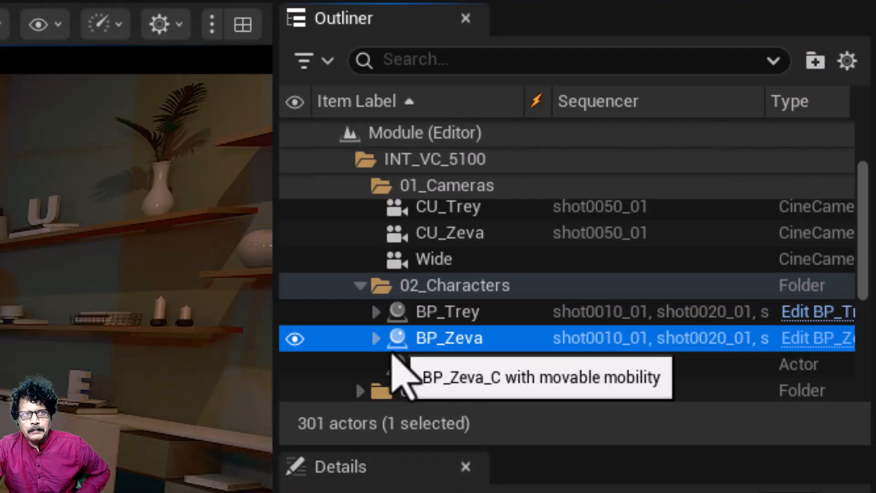
left_click(821, 343)
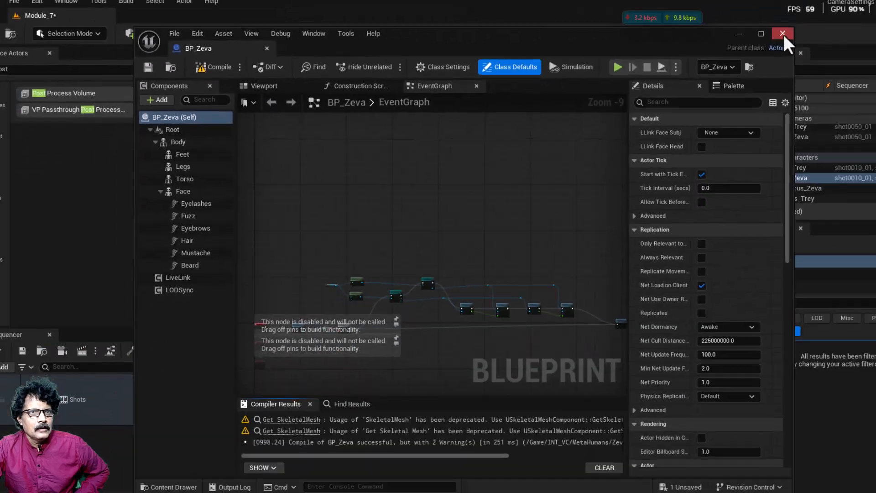
left_click(782, 34)
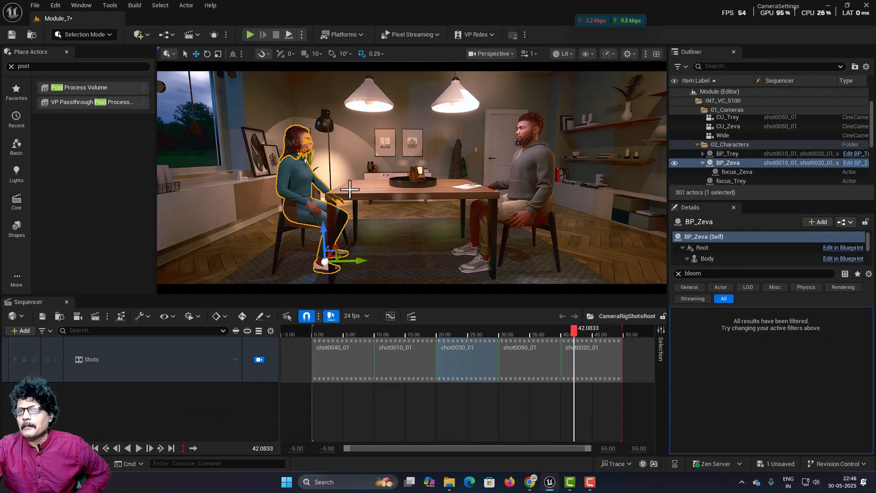
left_click(515, 414)
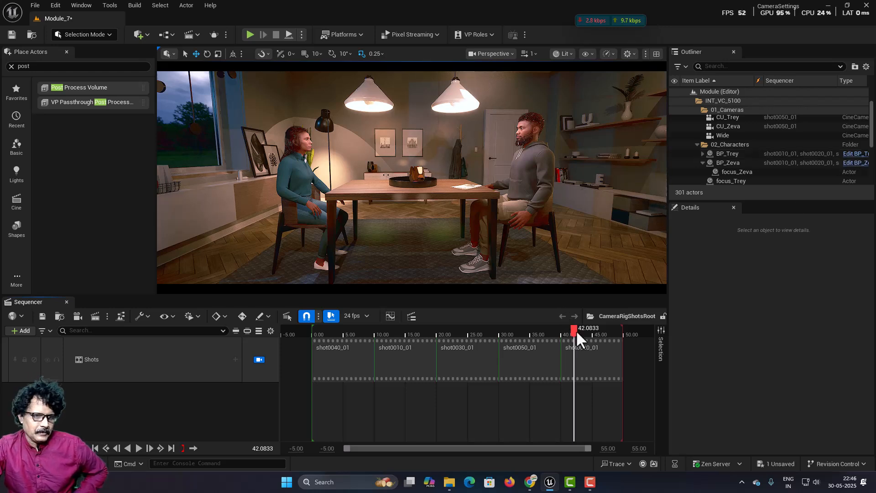
- Scrub to 41.2917 in shot0020_01 and override the Lens Flares Intensity of PPV_Full
left_click_drag(575, 329, 569, 330)
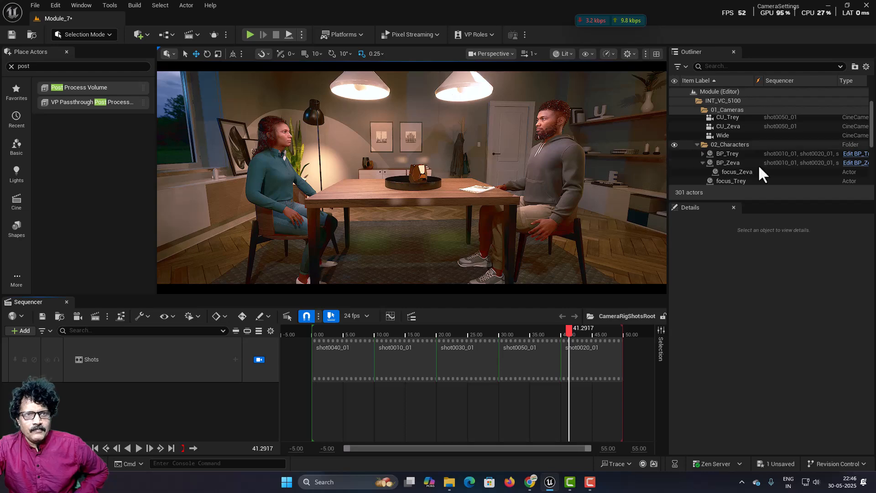
scroll(752, 173, "down", 3)
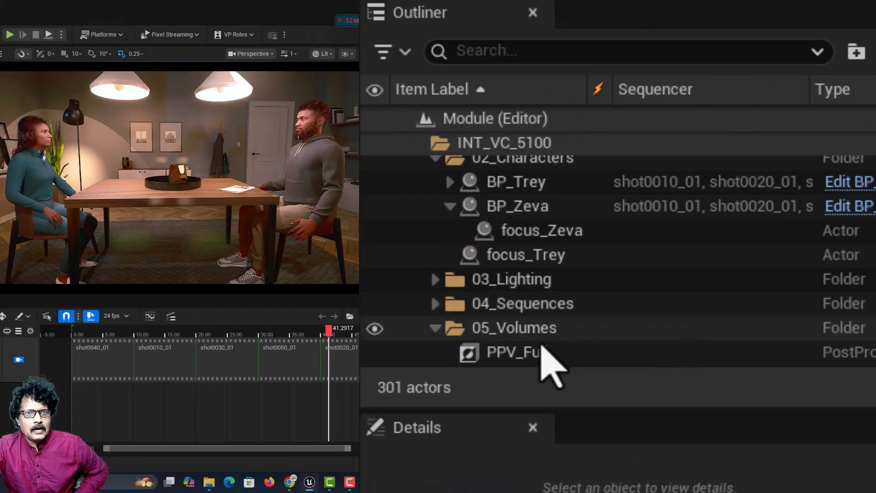
left_click(540, 351)
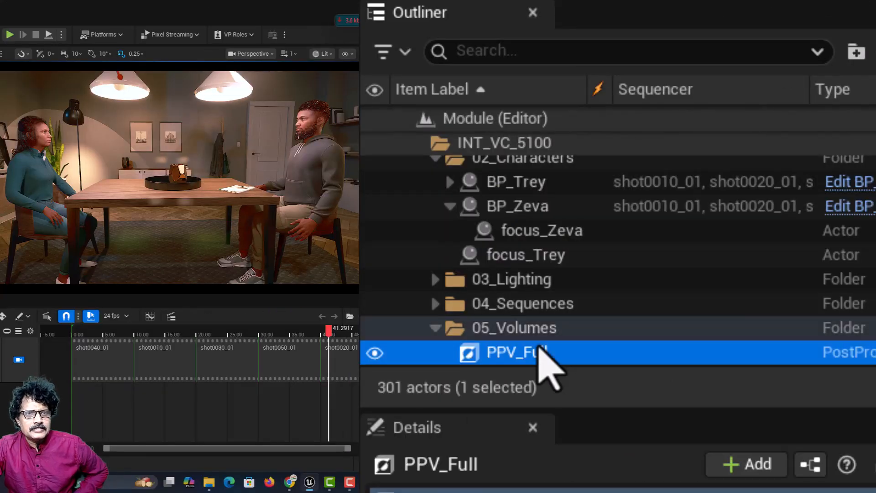
left_click(610, 96)
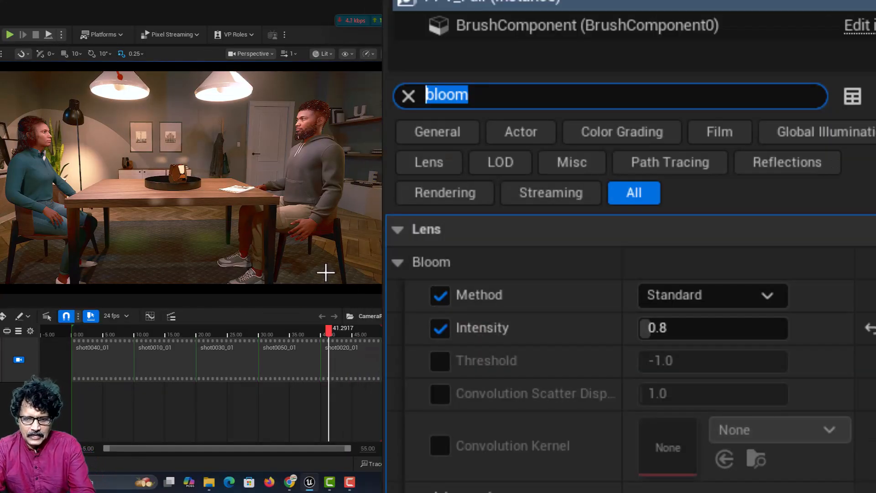
type("flare")
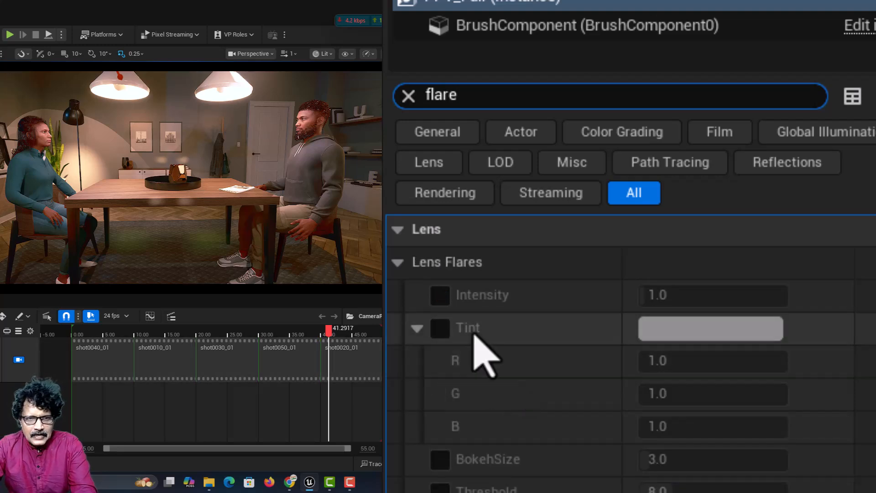
left_click(441, 297)
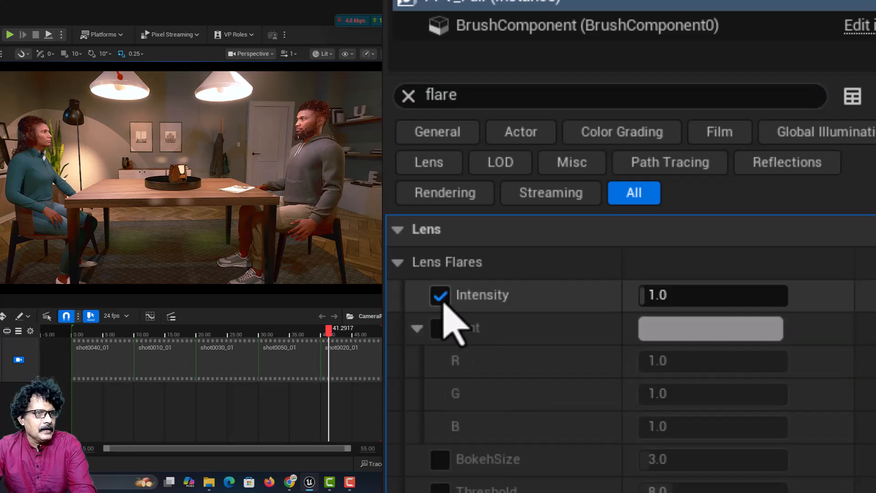
- Try a Lens Flares Intensity of 4.456 on PPV_Full, and reduce it to 0.6
left_click_drag(655, 295, 681, 295)
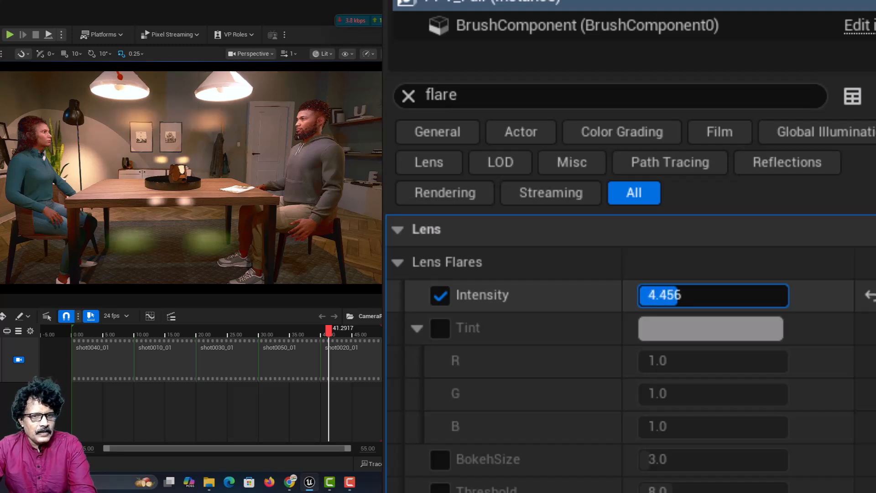
left_click(674, 297)
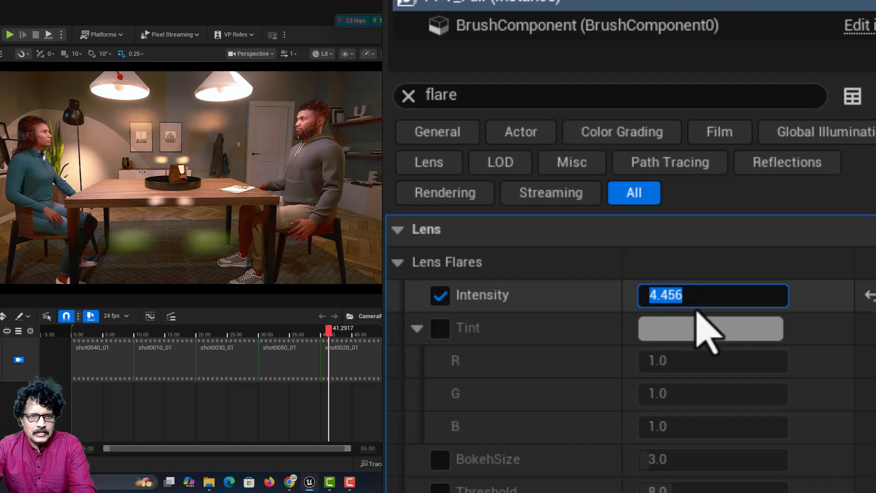
type(".6")
key("Return")
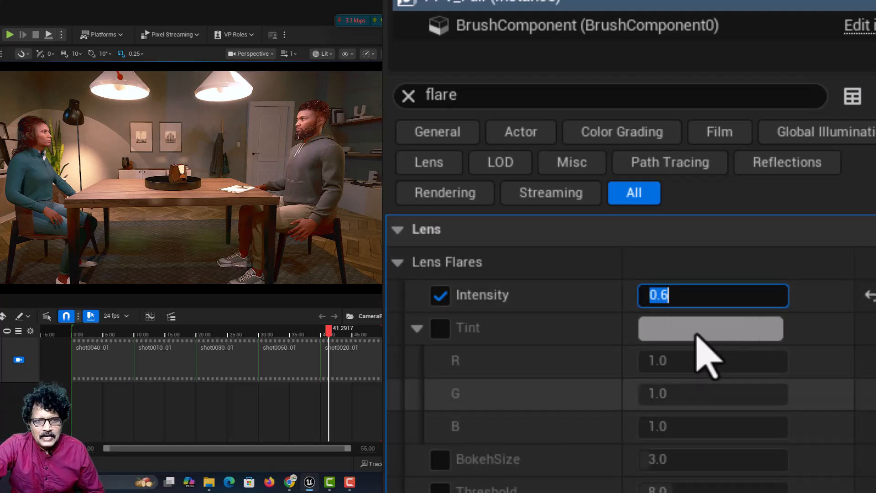
- Set PPV_Full's Lens Flares Intensity to about 2.648 and its overridden BokehSize to about 11.448, and scrub to 22.00 in shot0030_01 to review
left_click(586, 266)
left_click_drag(655, 294, 679, 293)
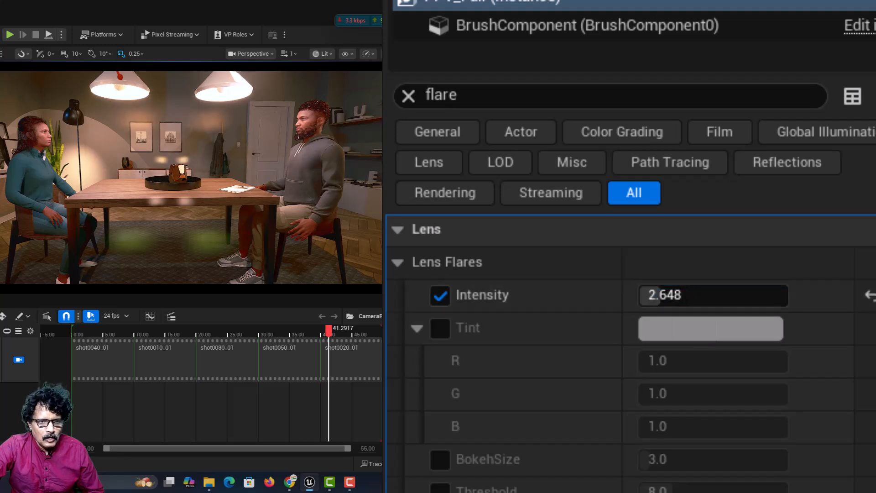
left_click(440, 459)
left_click_drag(648, 462, 684, 461)
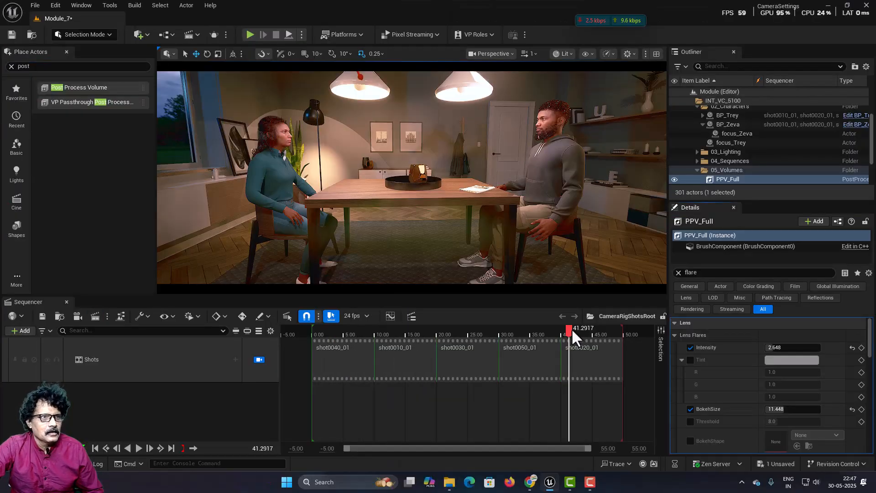
left_click_drag(330, 328, 338, 330)
left_click_drag(579, 329, 449, 343)
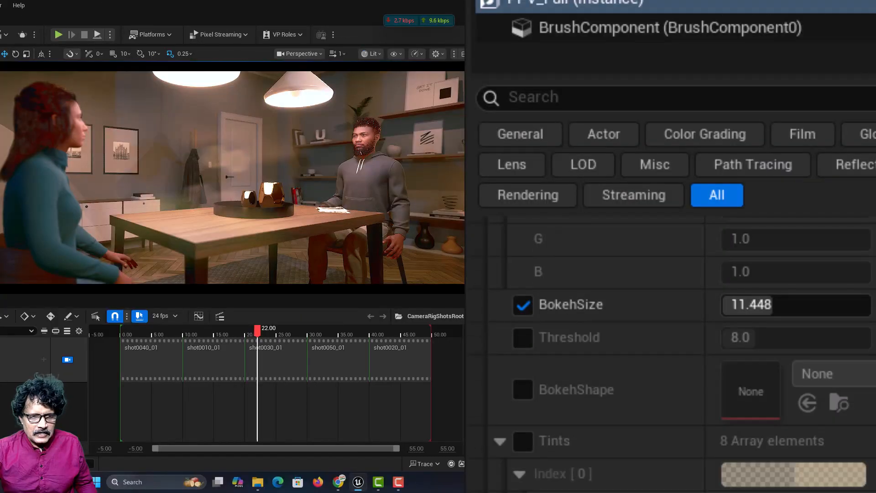
- Try overriding PPV_Full's Vignette Intensity with about 0.824, and switch the override off again
scroll(692, 354, "down", 15)
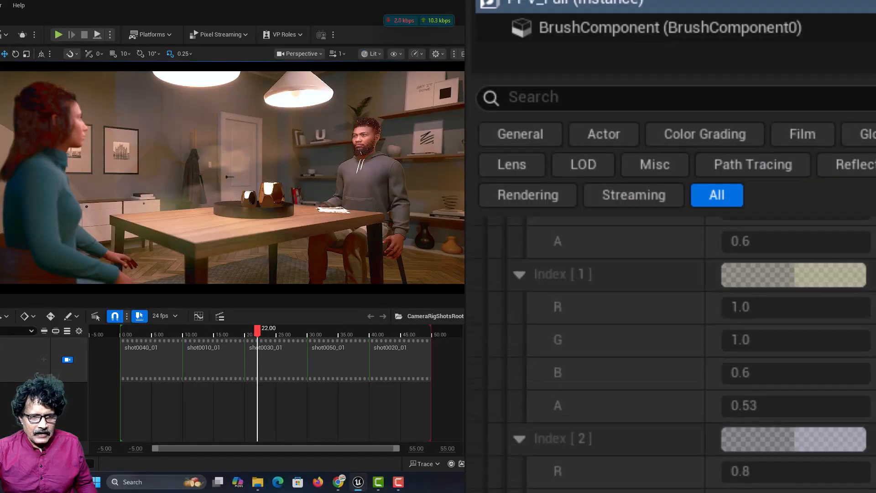
scroll(675, 354, "down", 5)
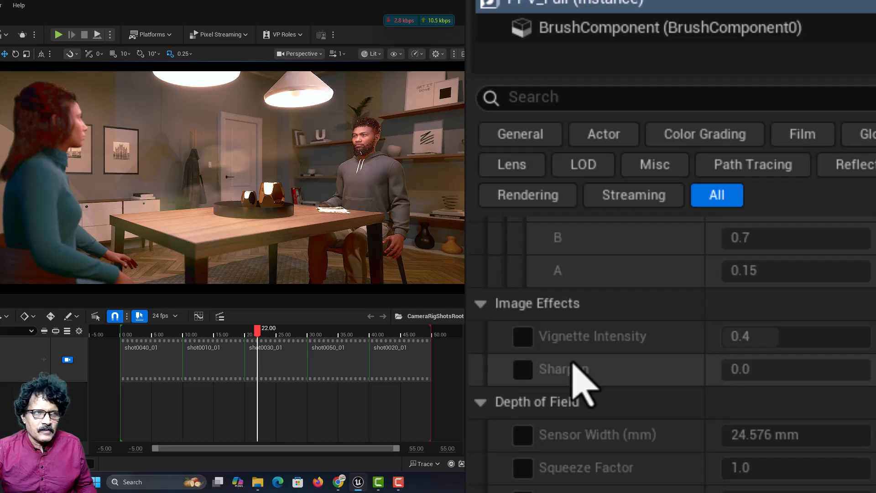
left_click(523, 337)
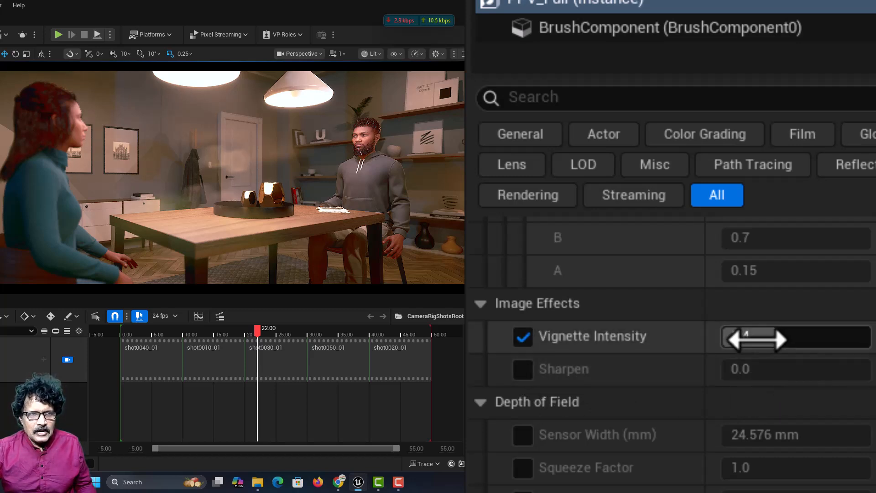
left_click_drag(752, 336, 859, 337)
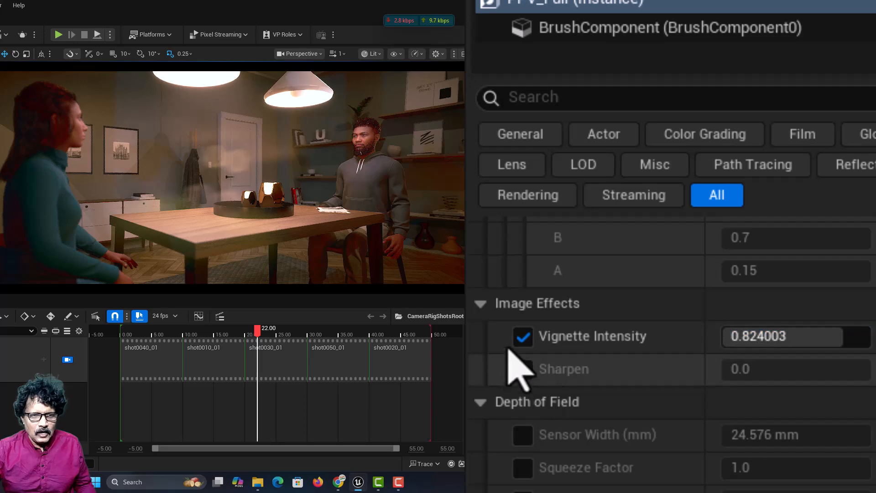
left_click(522, 337)
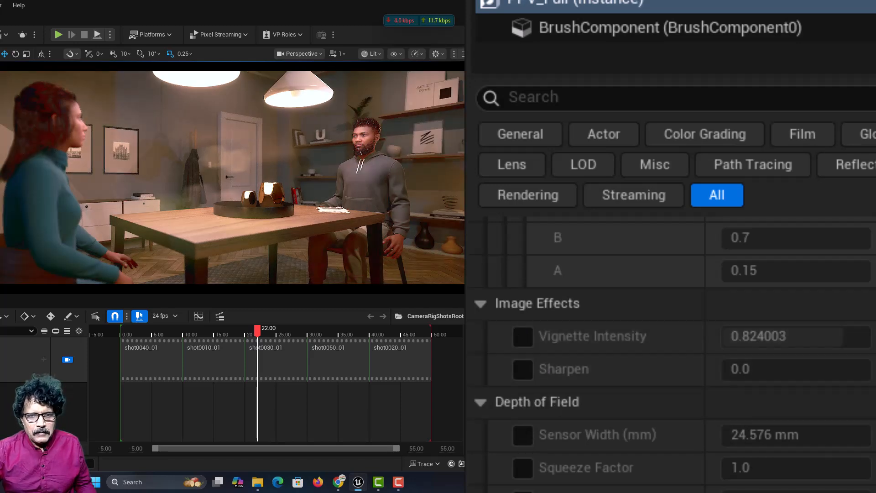
- Collapse the Global, Shadows and Midtones groups in PPV_Full's Color Grading settings
scroll(671, 351, "down", 10)
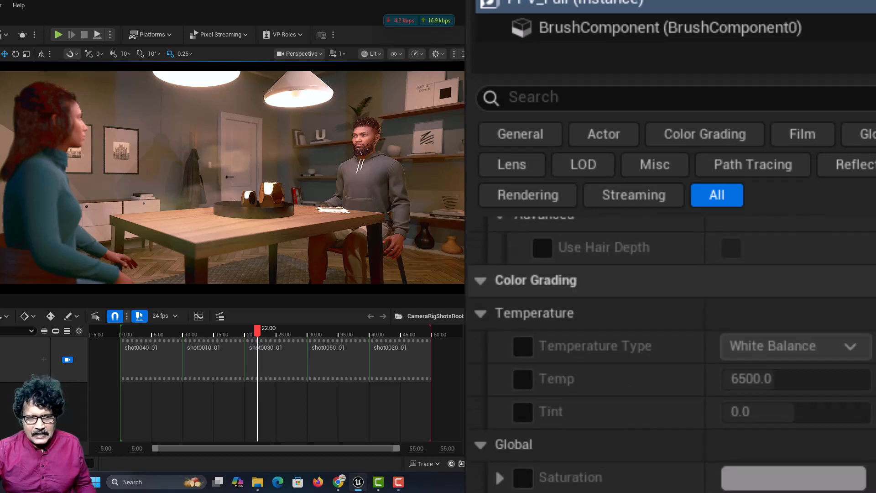
left_click(482, 447)
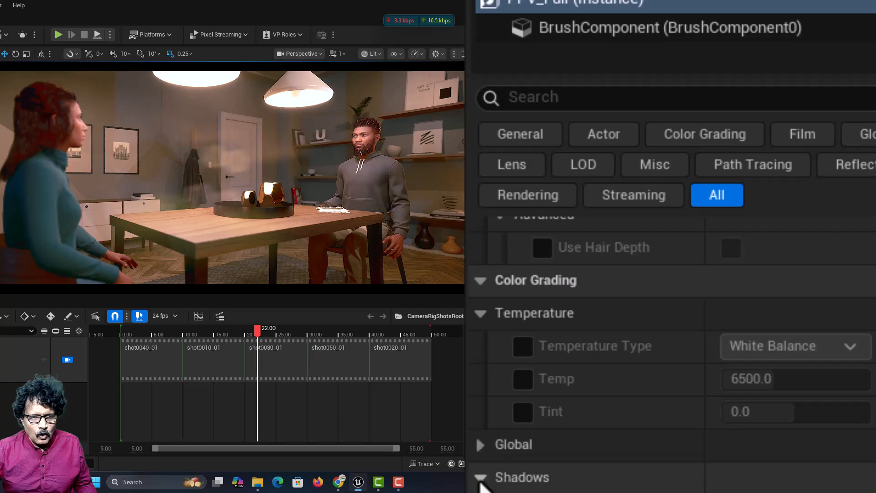
scroll(483, 485, "down", 2)
left_click(481, 433)
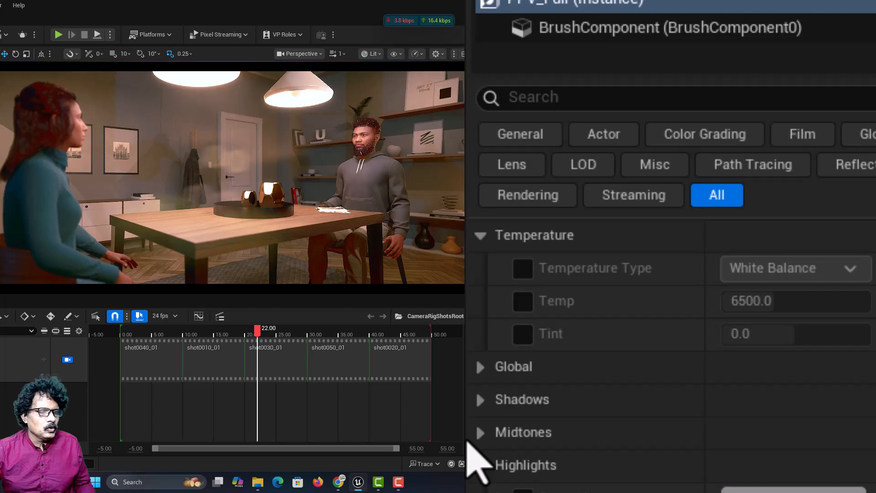
left_click(480, 465)
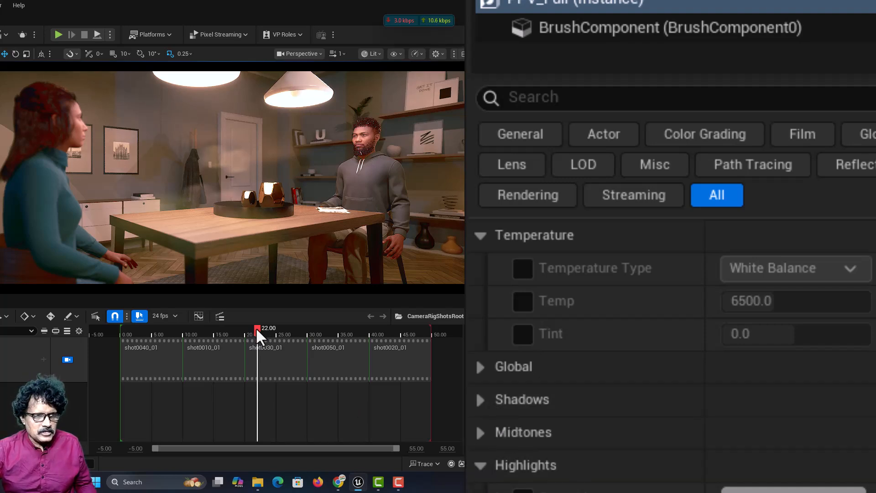
- Scrub to 20.5417 in shot0030_01 and on to 32.7917 in shot0050_01 to review, and collapse the Highlights group
mouse_move(255, 327)
left_mouse_down()
mouse_move(262, 328)
mouse_move(248, 333)
left_mouse_up()
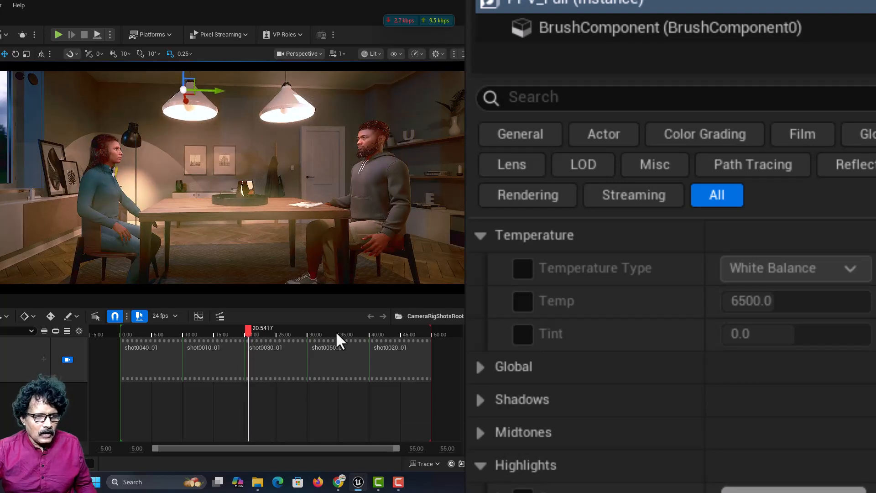
left_click_drag(336, 333, 324, 334)
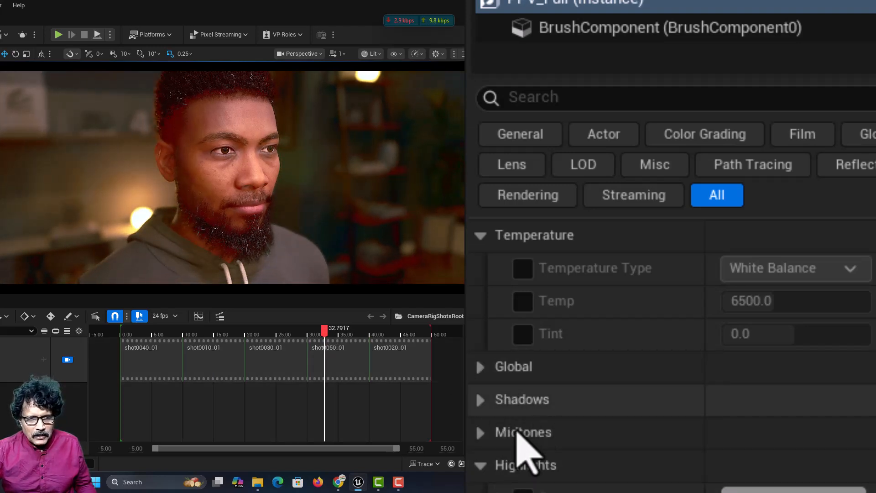
left_click(481, 466)
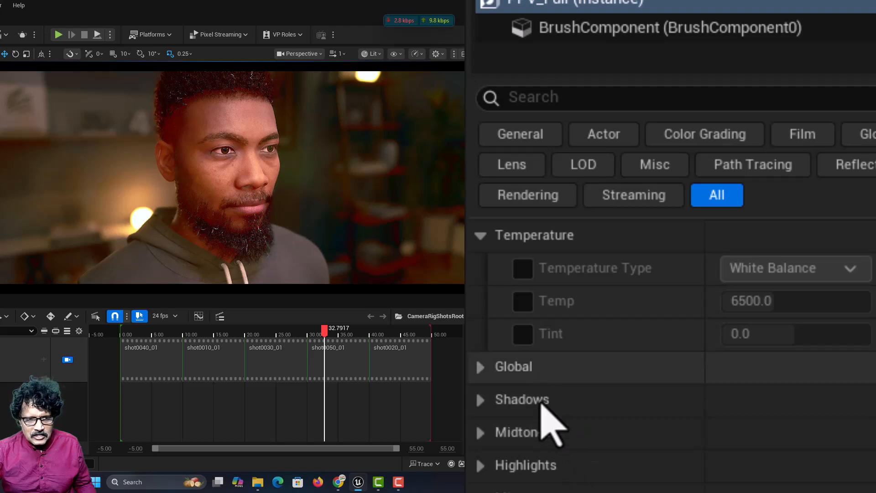
- Override PPV_Full's Global Saturation, set it to 0.8, and collapse the Global group
left_click(481, 368)
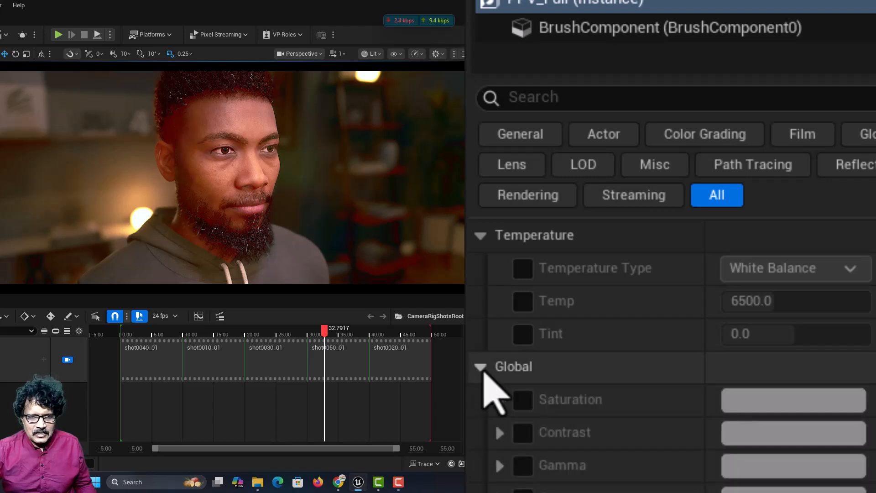
left_click(523, 400)
left_click(499, 400)
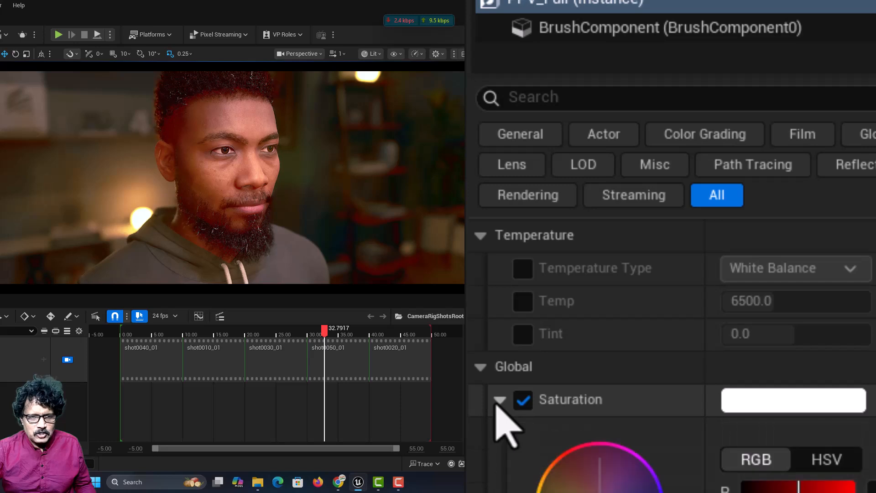
scroll(683, 262, "down", 3)
left_click_drag(600, 294, 553, 289)
left_click(553, 289)
type(".")
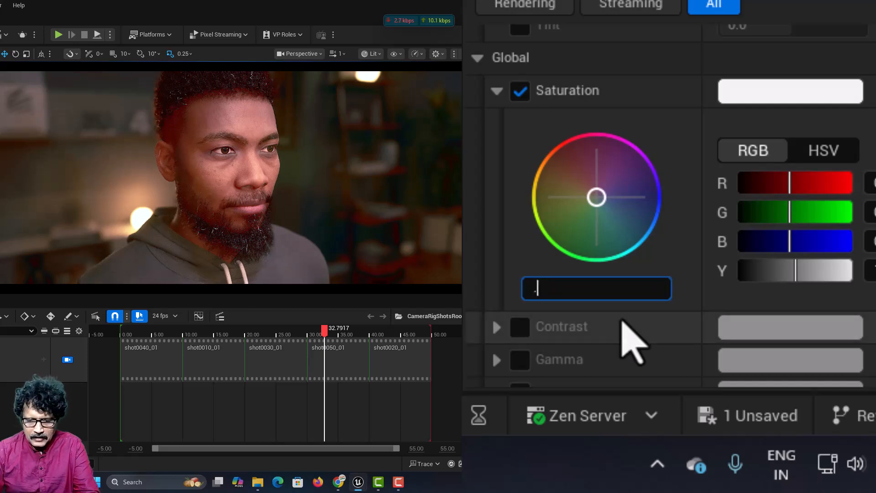
type("8")
key("Return")
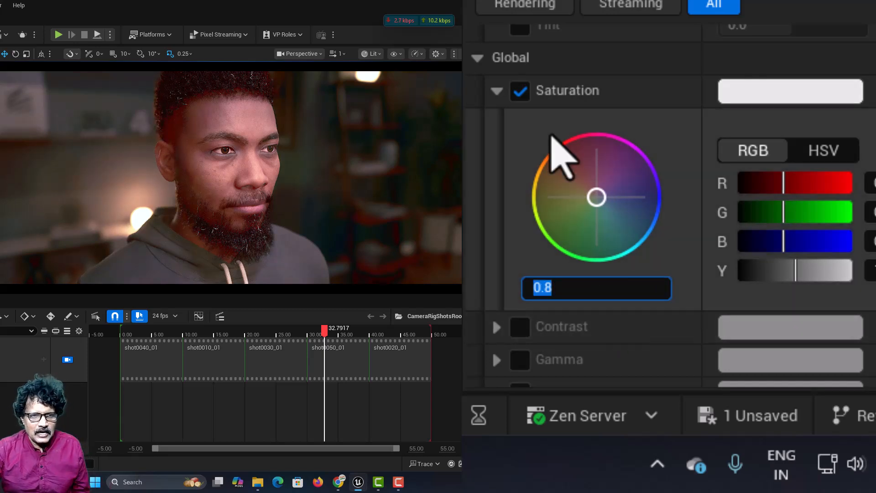
left_click(495, 91)
left_click(477, 58)
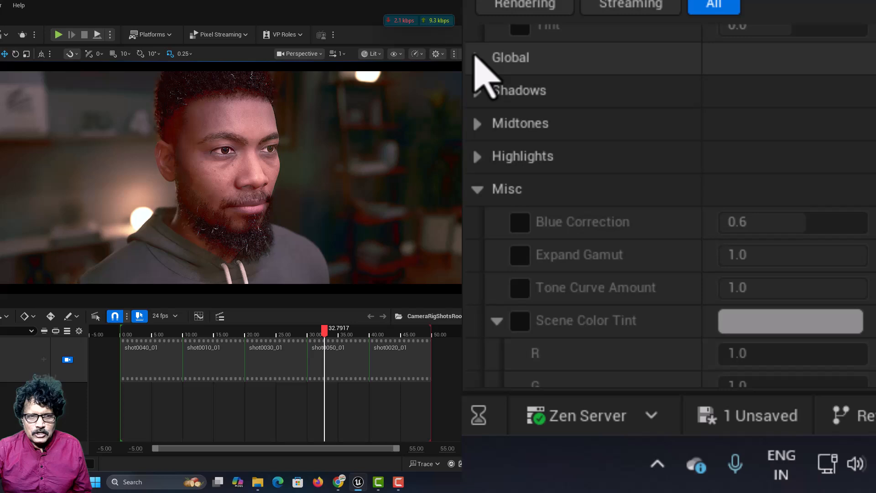
- Override PPV_Full's Shadows Saturation with about 0.09 and scrub to 44.125 in shot0020_01 to review it
left_click(479, 91)
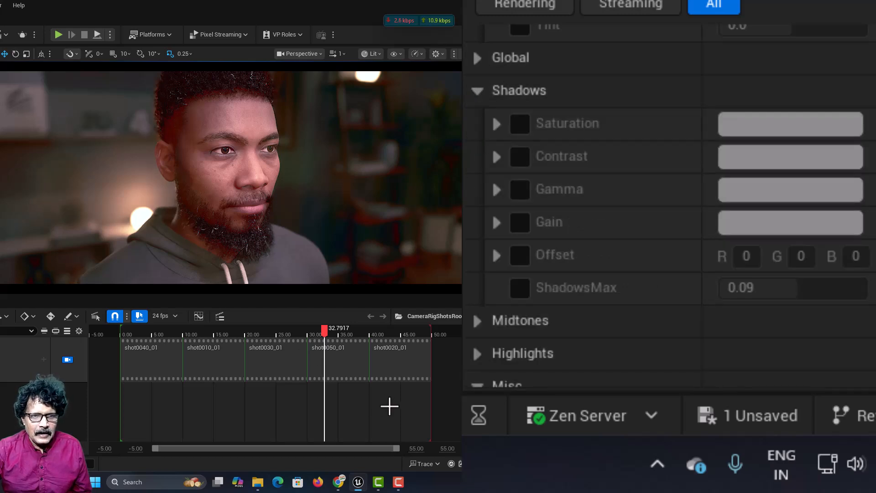
left_click(520, 124)
left_click(496, 124)
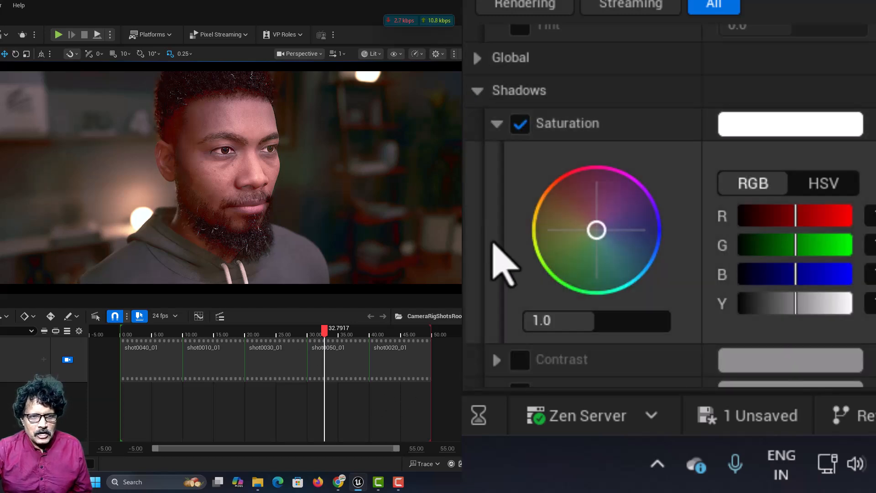
left_click_drag(586, 320, 524, 321)
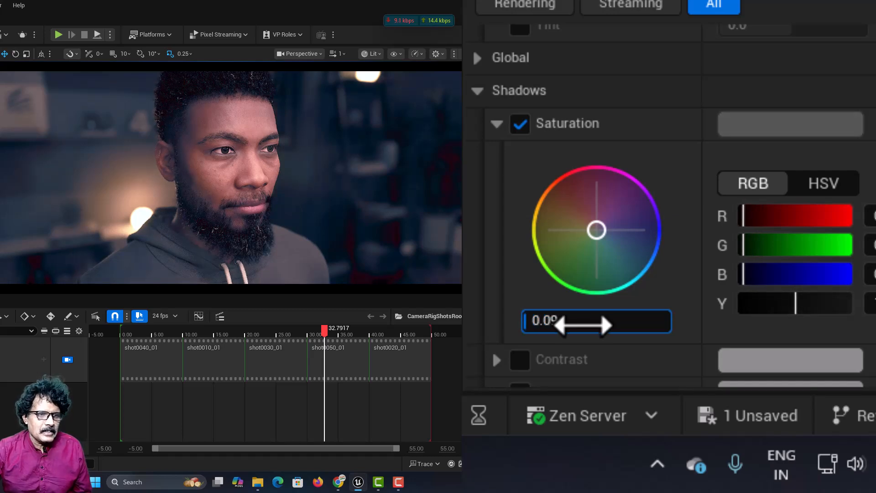
left_click_drag(324, 328, 395, 340)
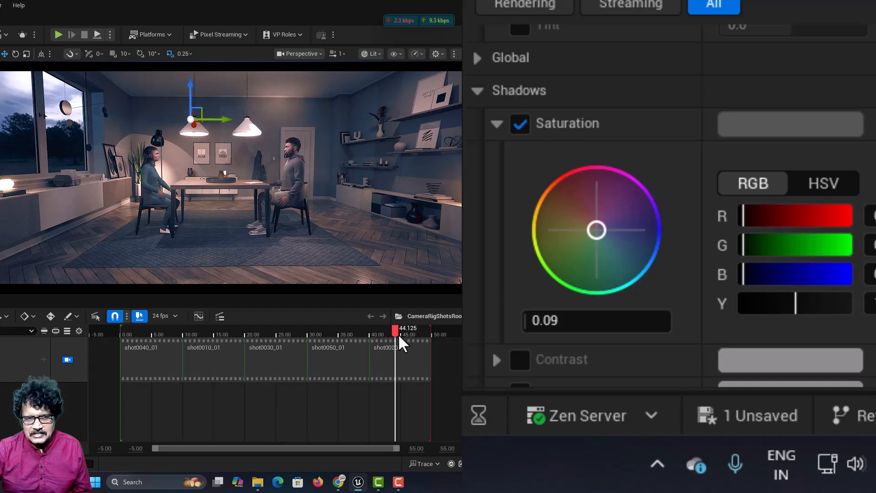
- Set PPV_Full's Shadows Saturation to 0.2 and collapse the Shadows group
left_click(576, 321)
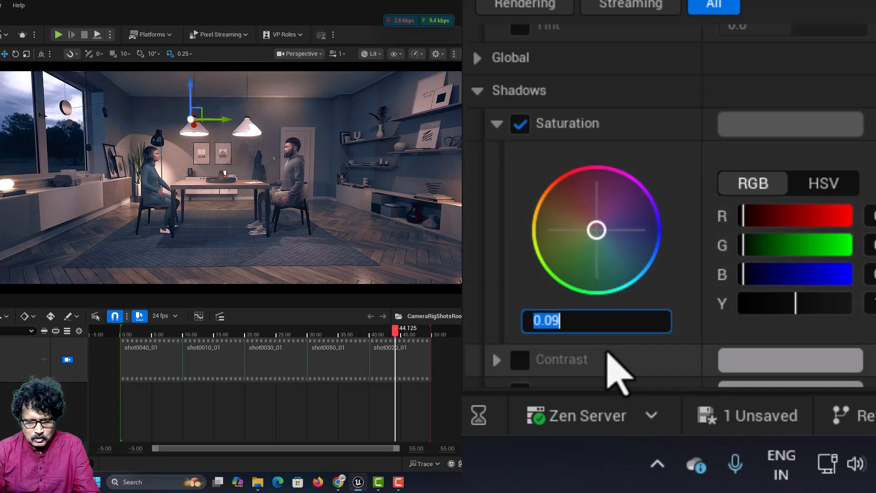
type(".2")
key("Return")
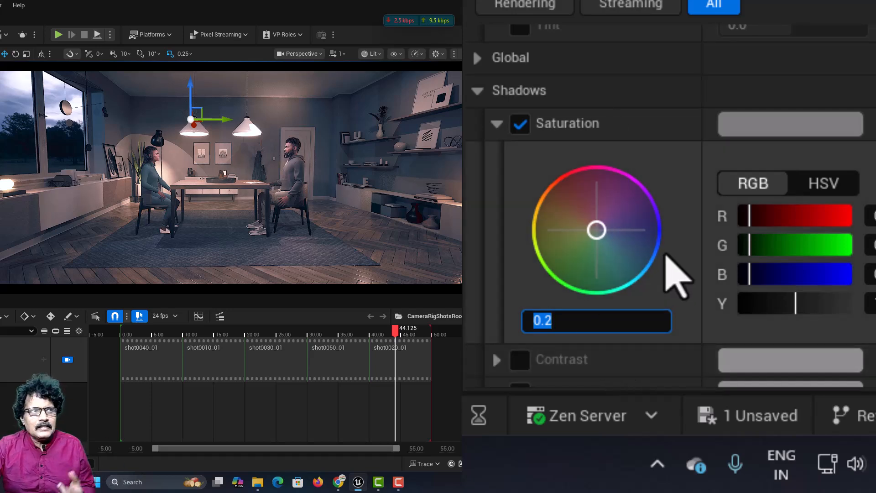
left_click(477, 90)
- Examine the Midtones and Highlights grading controls of PPV_Full, including the Highlights Saturation
left_click(477, 123)
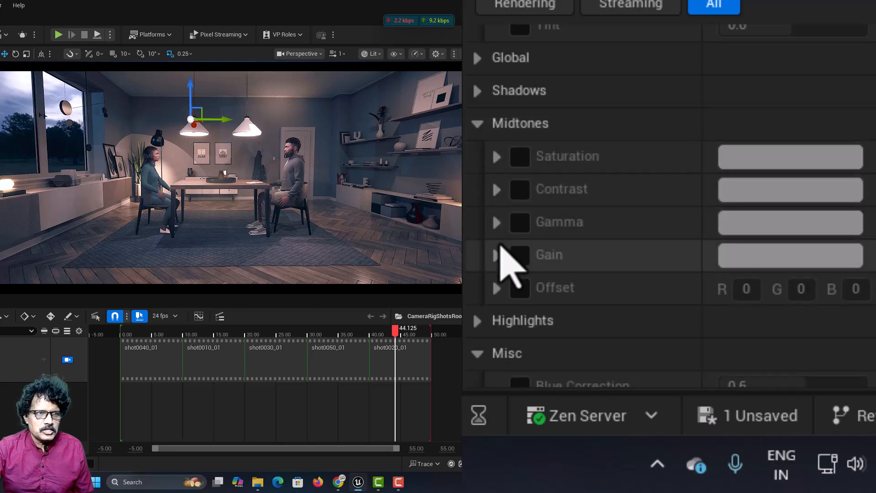
left_click(477, 123)
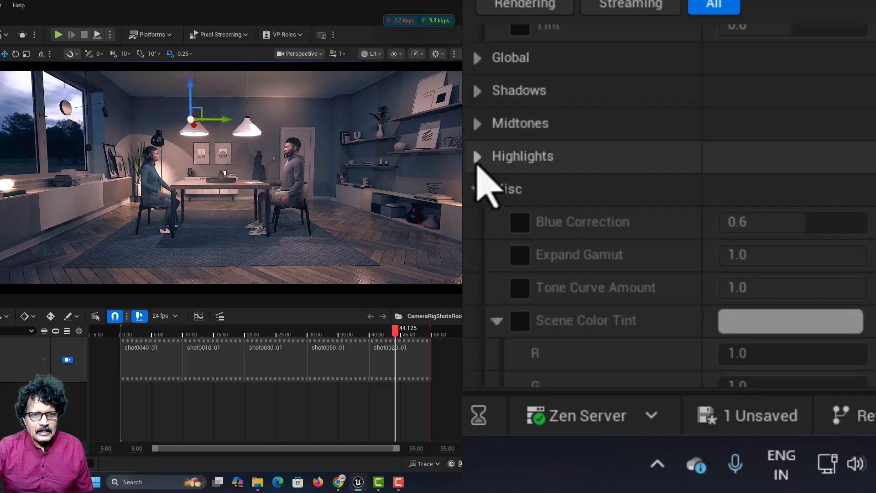
left_click(476, 156)
left_click(477, 162)
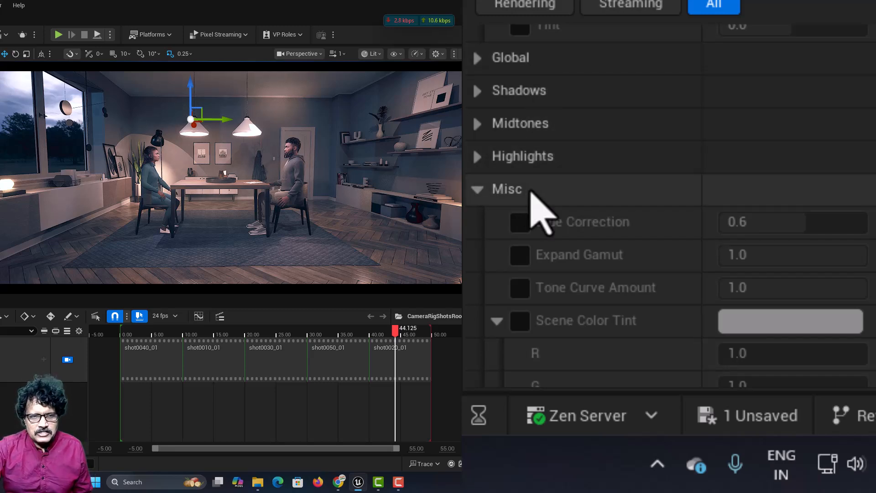
left_click(479, 158)
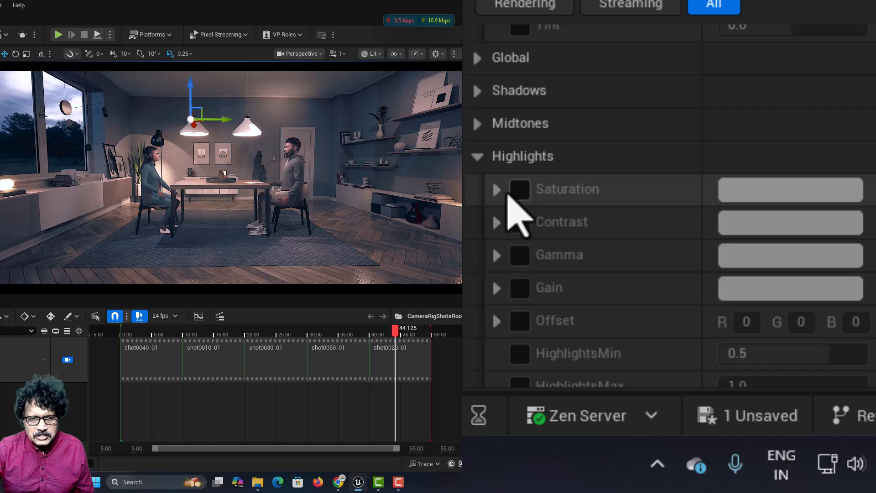
left_click(497, 188)
scroll(618, 265, "down", 2)
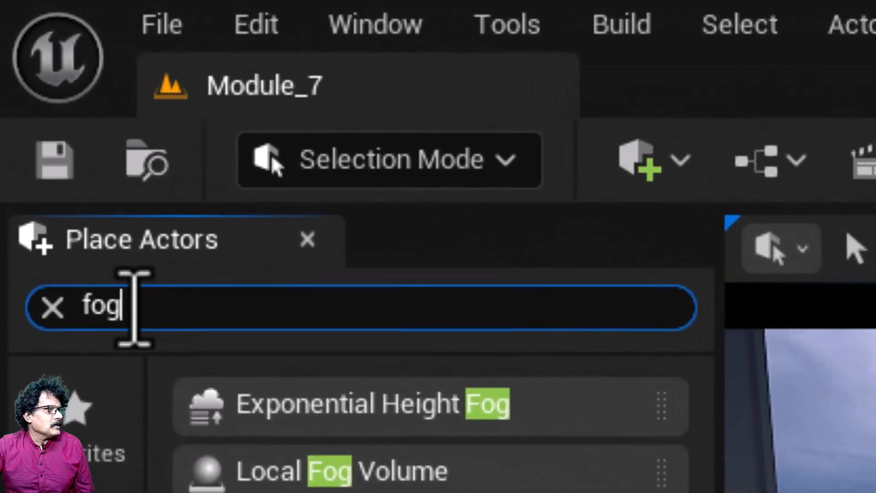
- Find the Exponential Height Fog actor with "fog", place it in the room, and move it into the 05_Volumes folder
left_click_drag(28, 66, 0, 63)
key("BackSpace")
type("fog")
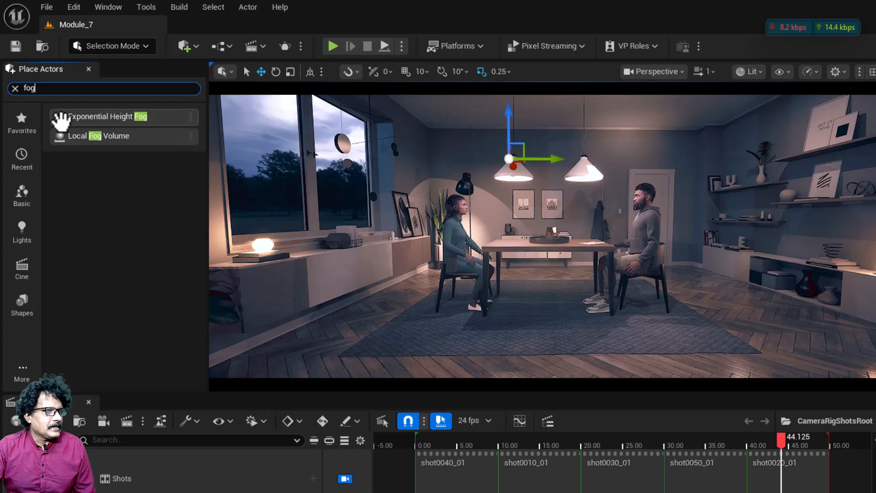
left_click_drag(162, 317, 519, 226)
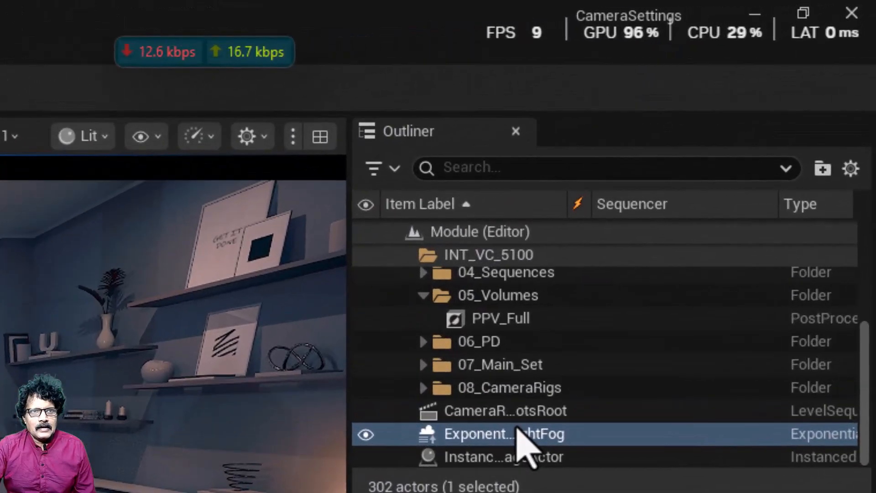
right_click(497, 436)
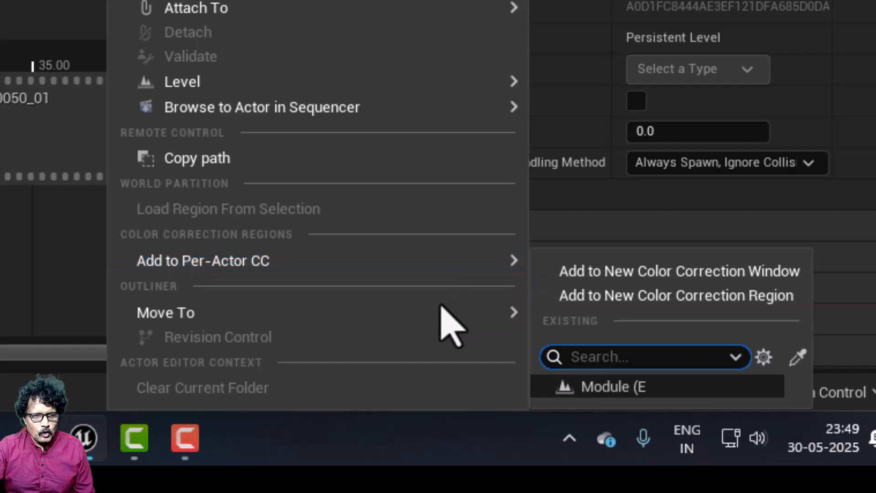
mouse_move(443, 315)
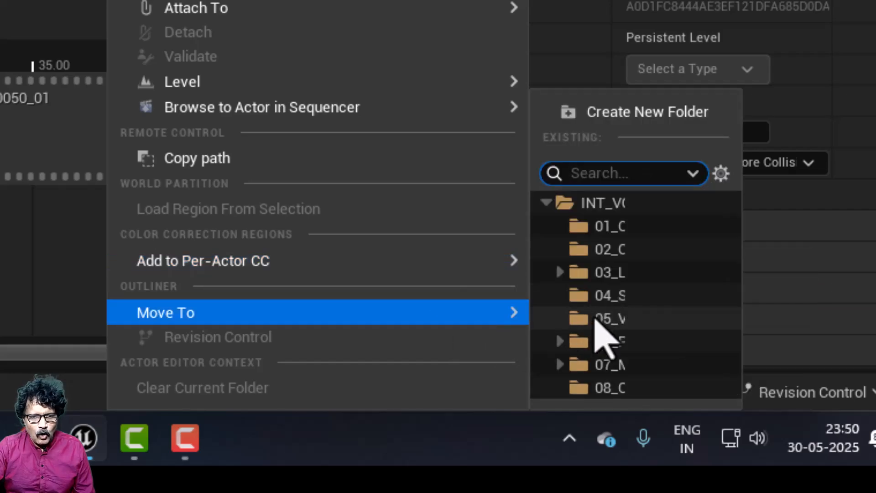
left_click(597, 319)
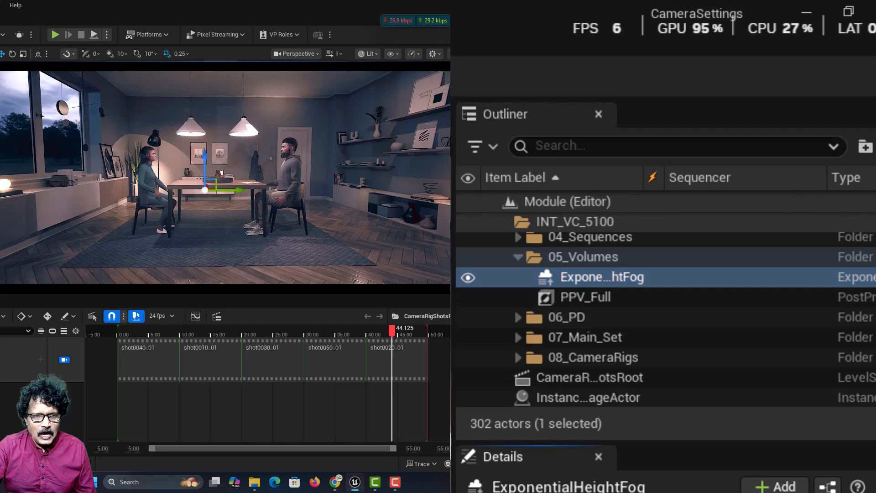
- Enable Volumetric Fog on ExponentialHeightFog and examine its inscattering, opacity, distance and density settings
scroll(661, 347, "up", 8)
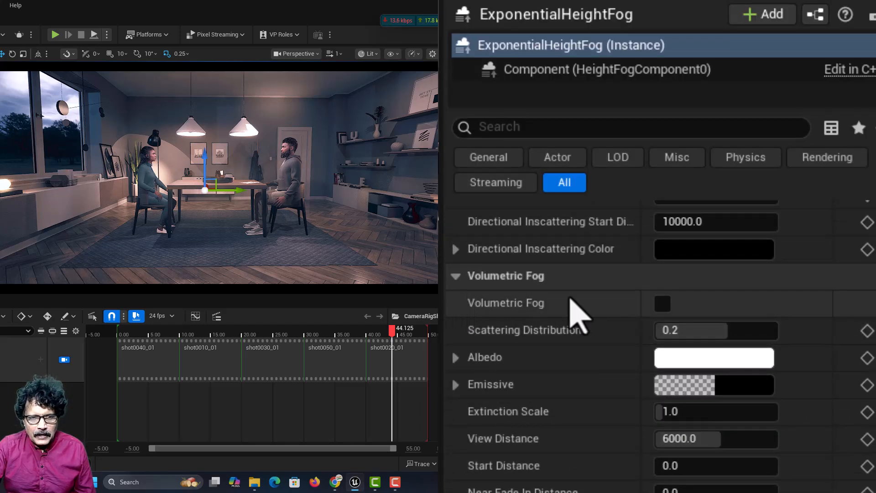
left_click(662, 306)
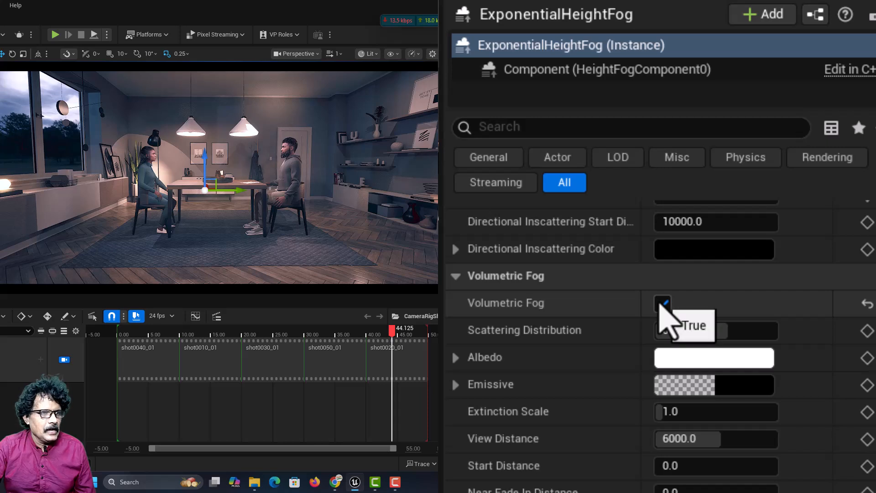
scroll(715, 321, "up", 8)
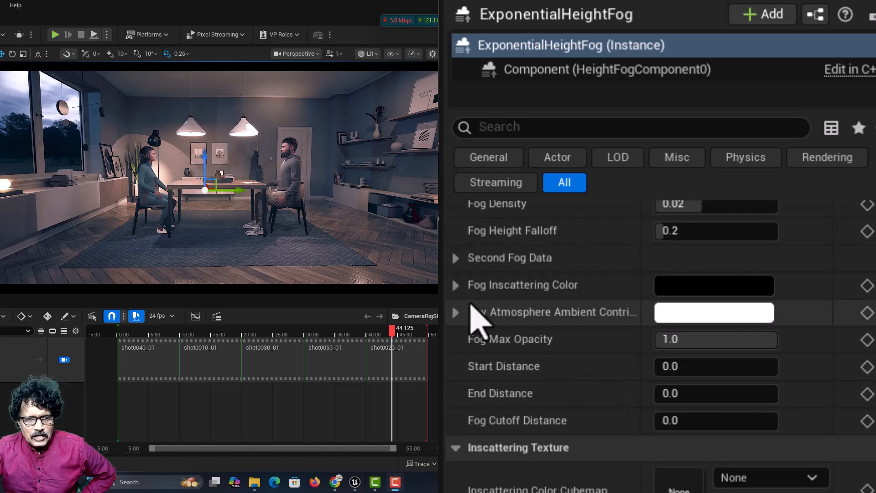
left_click(713, 290)
left_click(553, 449)
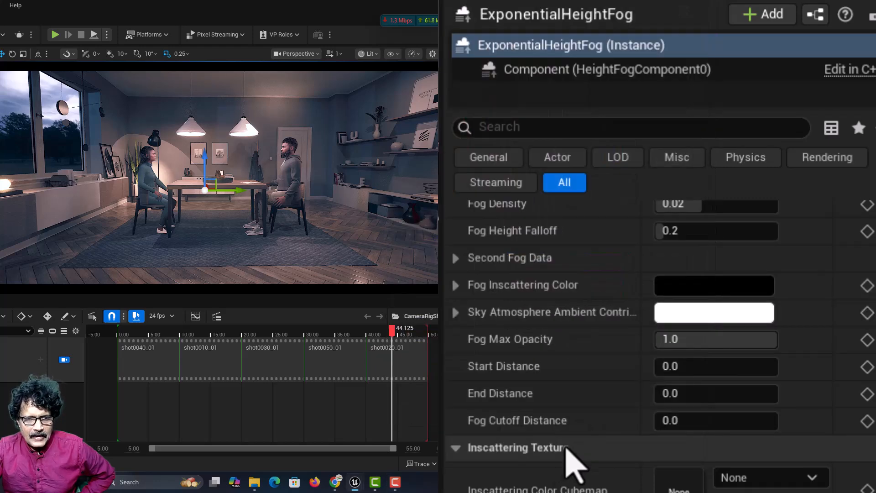
scroll(574, 472, "down", 2)
scroll(661, 320, "down", 6)
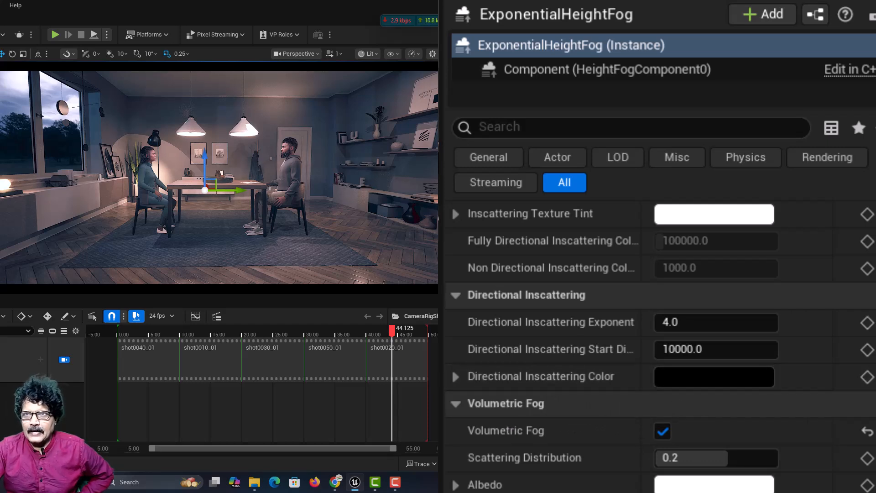
scroll(660, 347, "up", 10)
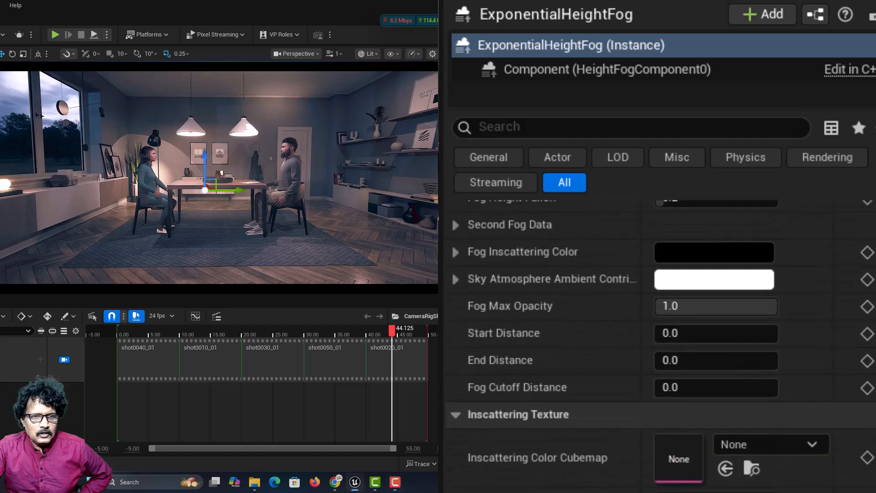
scroll(660, 346, "up", 2)
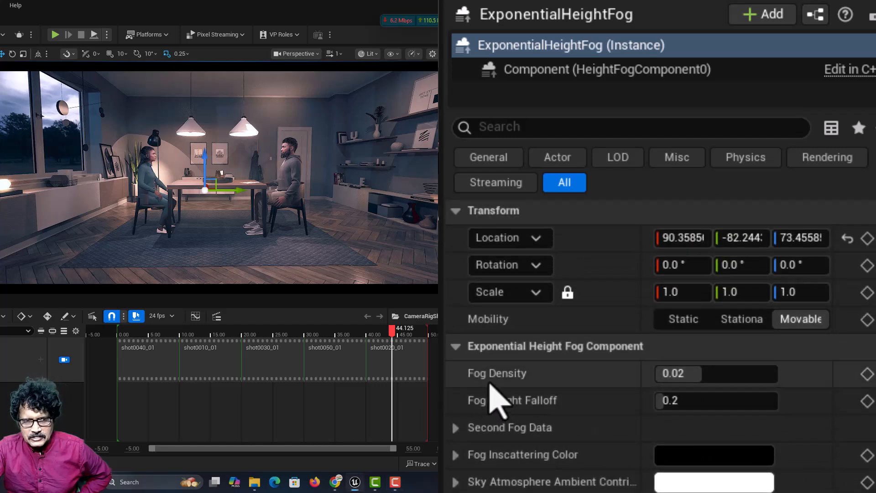
- Try a Fog Density of 1.0 on ExponentialHeightFog and review the fog across the sequence's shots
left_click(670, 372)
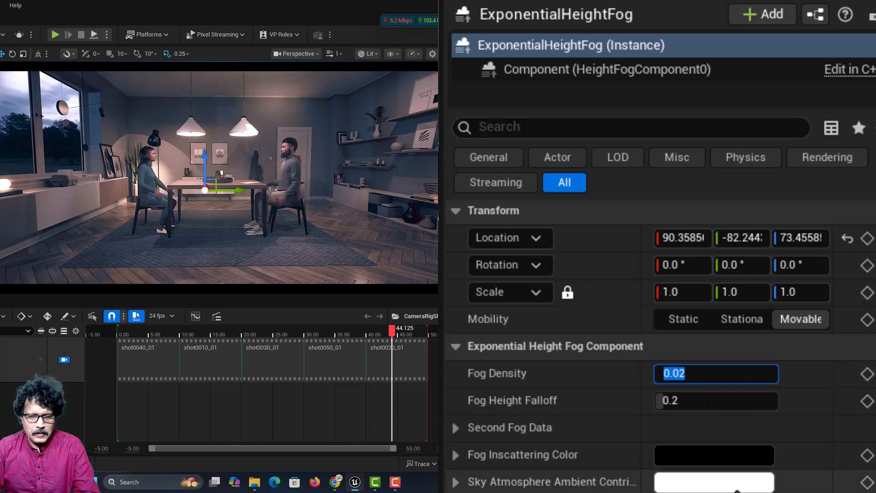
key("Return")
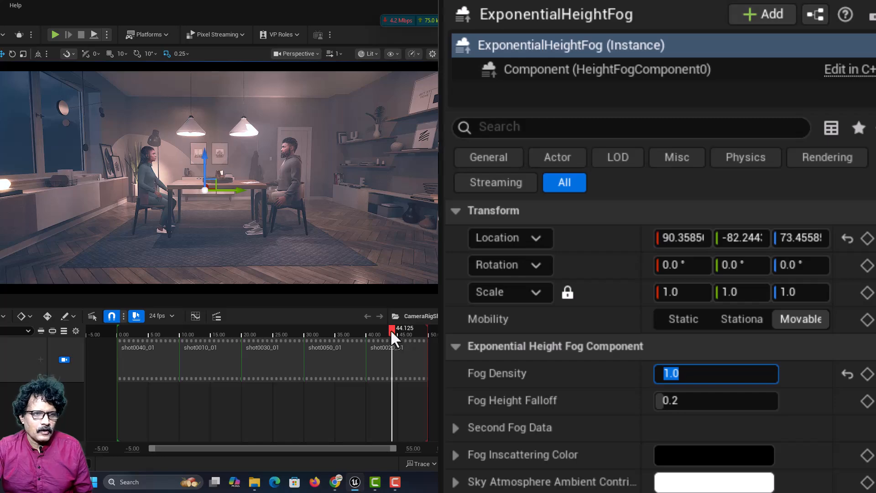
left_click_drag(391, 331, 148, 345)
left_click_drag(343, 347, 317, 348)
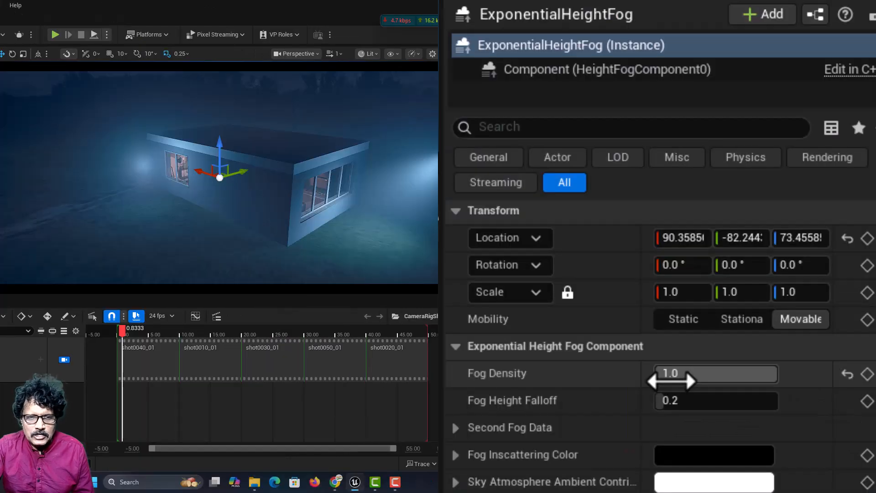
- Set ExponentialHeightFog's Fog Density to 0.1
left_click(771, 388)
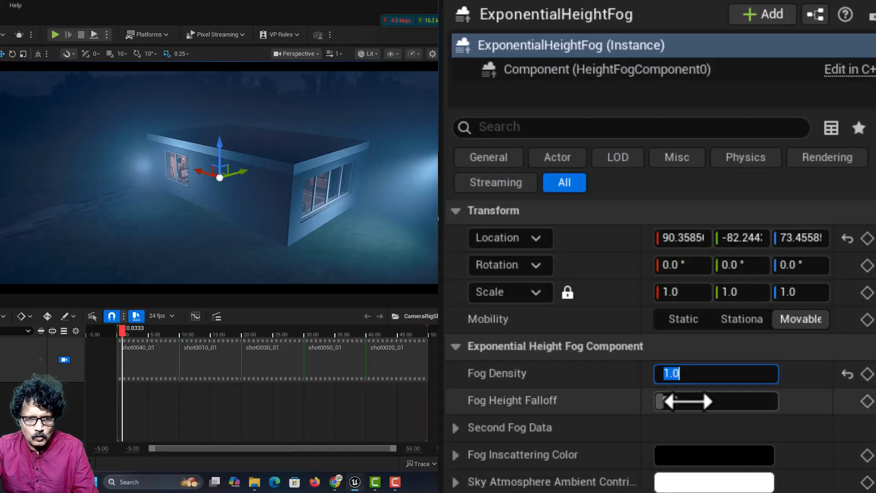
type(".1")
key("Return")
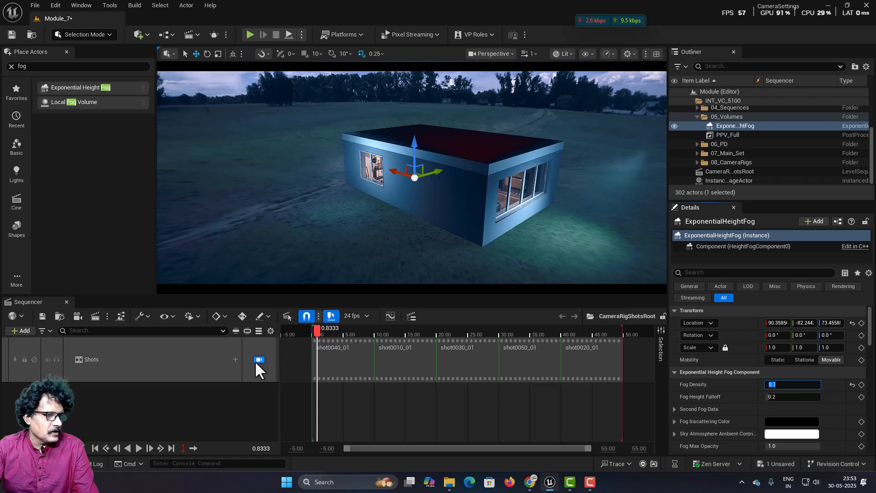
- Leave the shot camera view, select the spot_moonlight_LR light outside the building, and set its Volumetric Scattering Intensity to 5.0
left_click(64, 359)
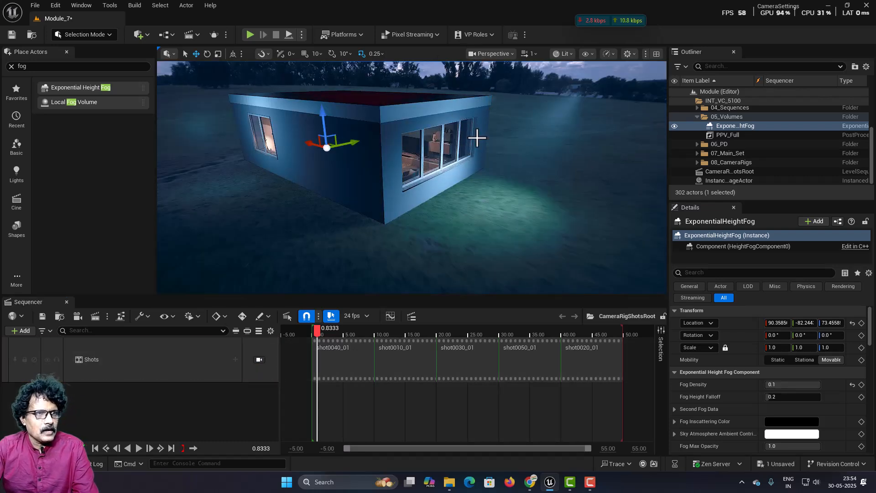
key("g")
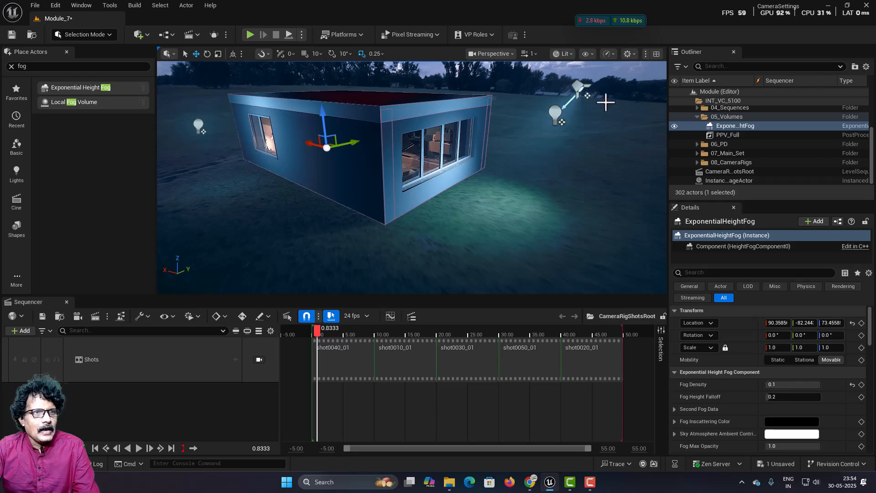
left_click(577, 90)
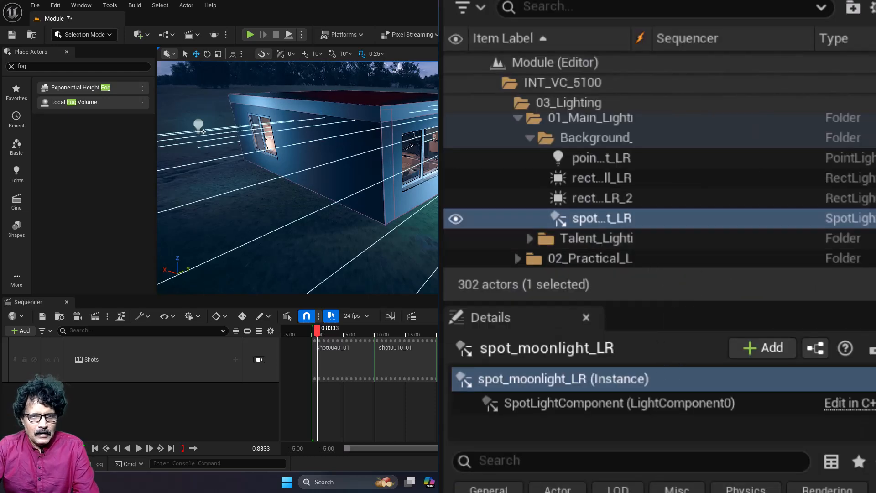
scroll(866, 357, "down", 2)
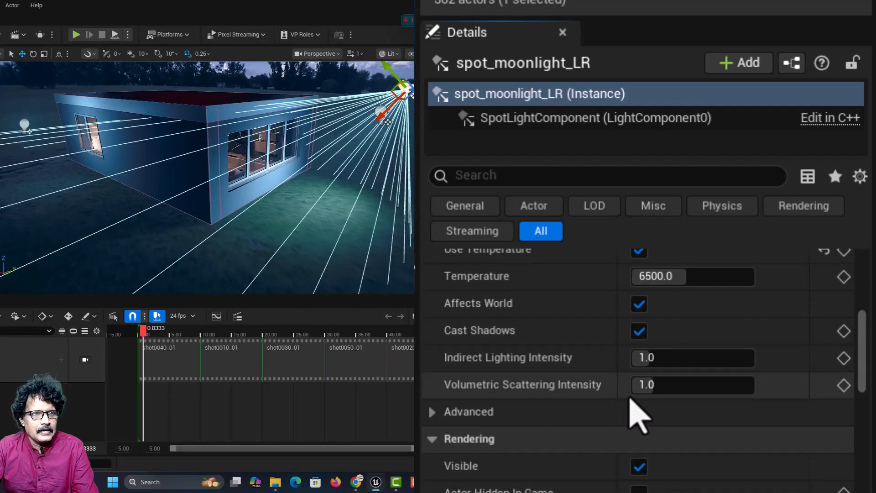
left_click_drag(639, 385, 661, 385)
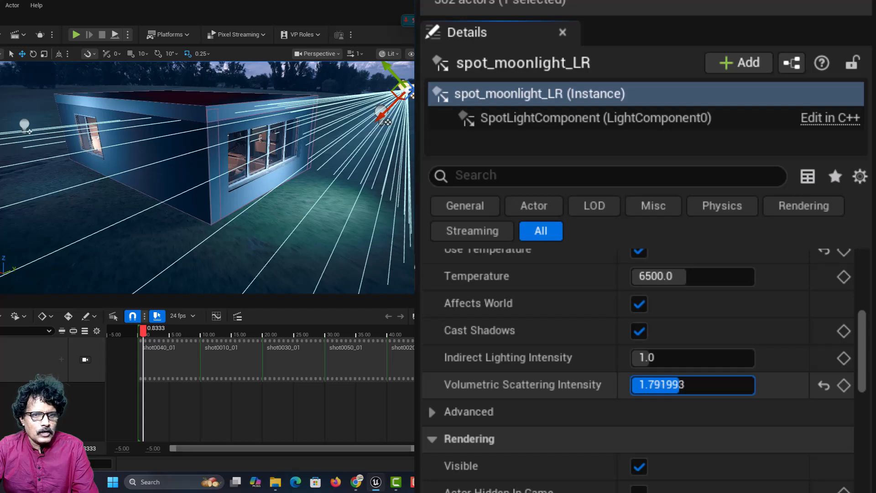
left_click_drag(684, 385, 696, 384)
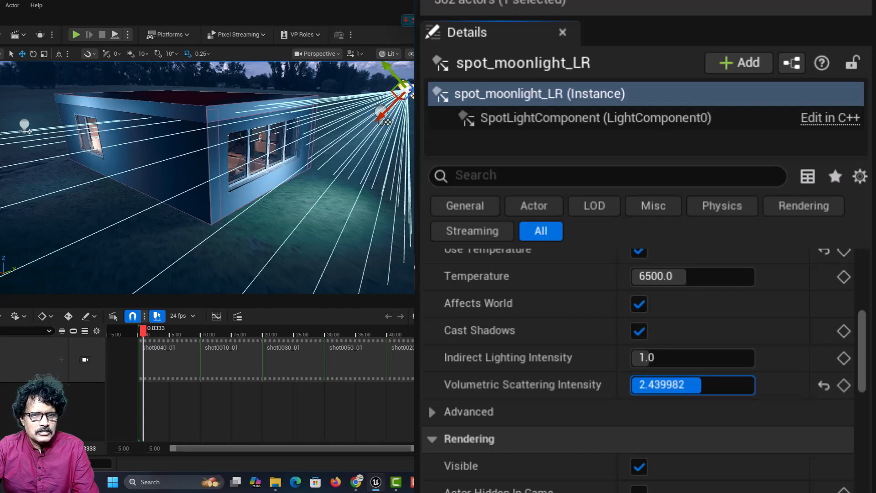
left_click(666, 384)
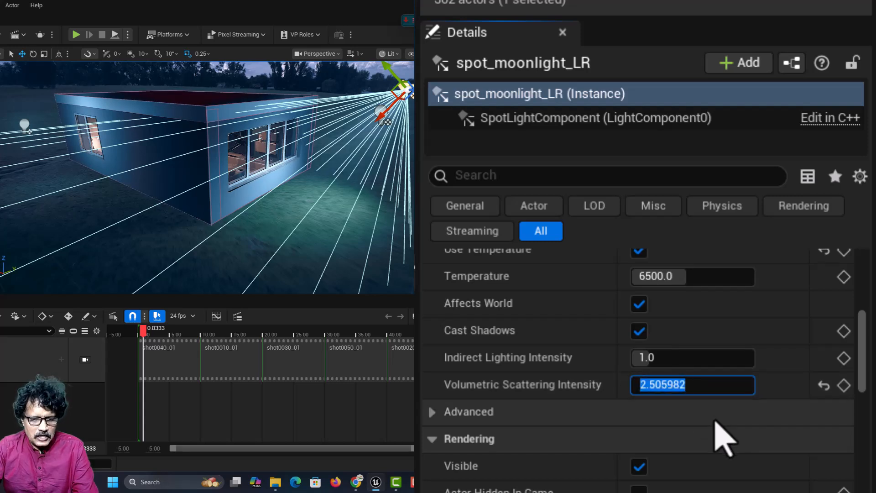
type("5.0")
key("Return")
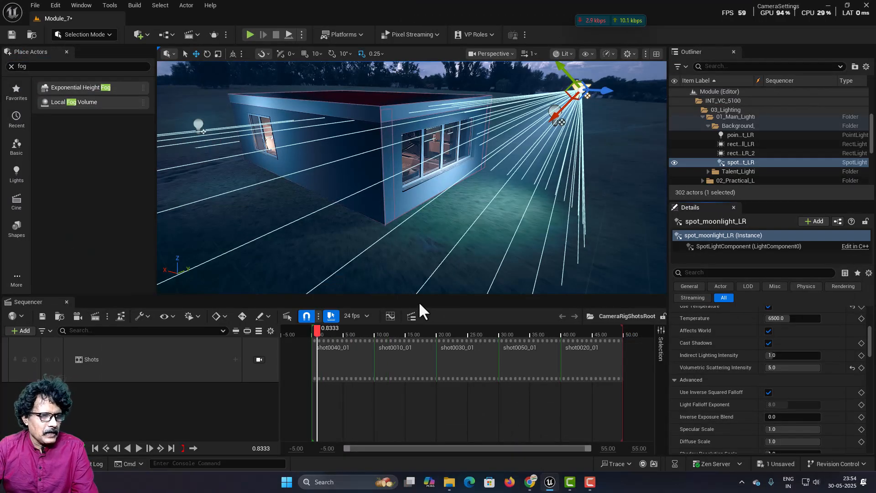
- Hide the viewport icons, return to the shot camera view, and scrub shot0040_01 to review the moonlight's scattering
key("g")
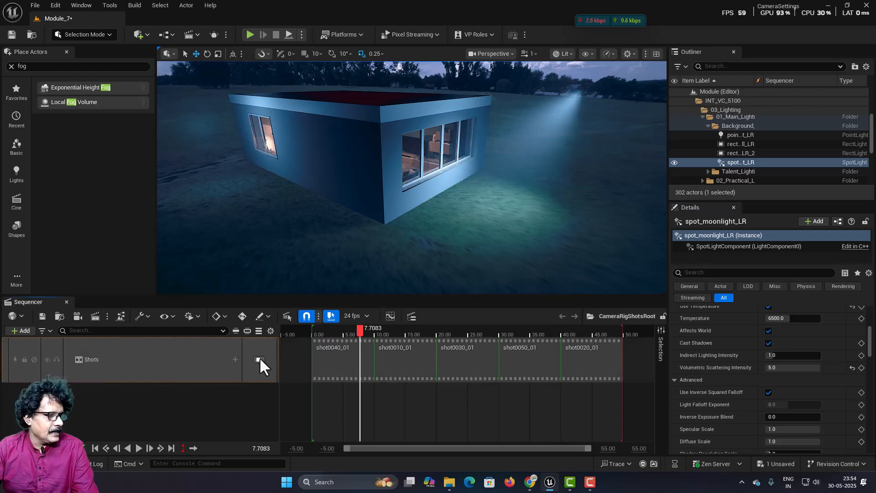
left_click(259, 358)
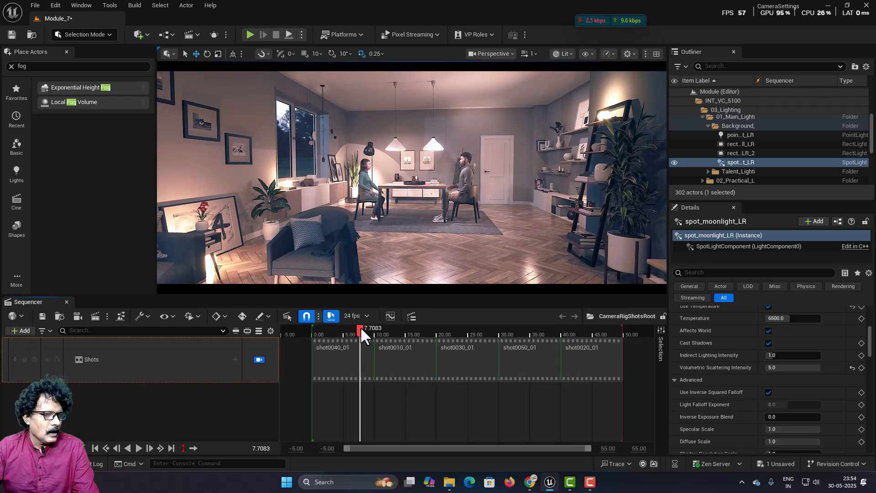
left_click_drag(360, 327, 367, 349)
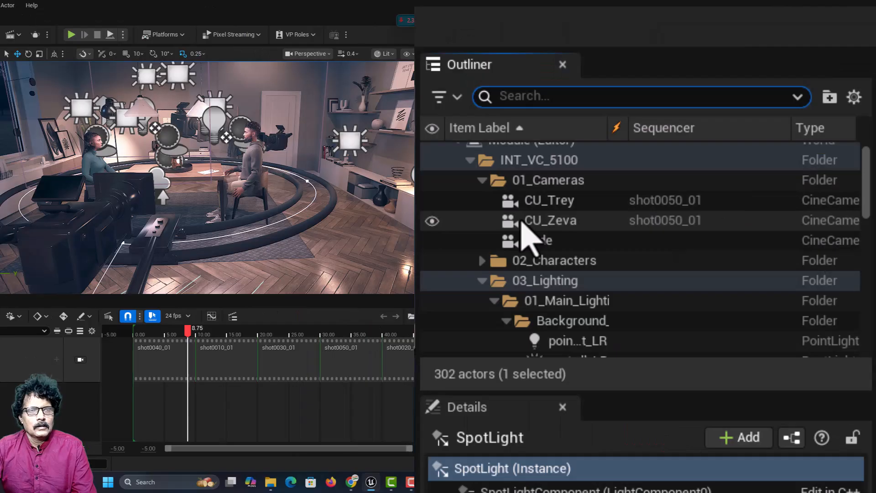
- Filter the scene actors by "spot", examine the Volumetric Scattering Intensity of spot_moonlight_LR and the lamp's SpotLight, and clear the filter
left_click(533, 96)
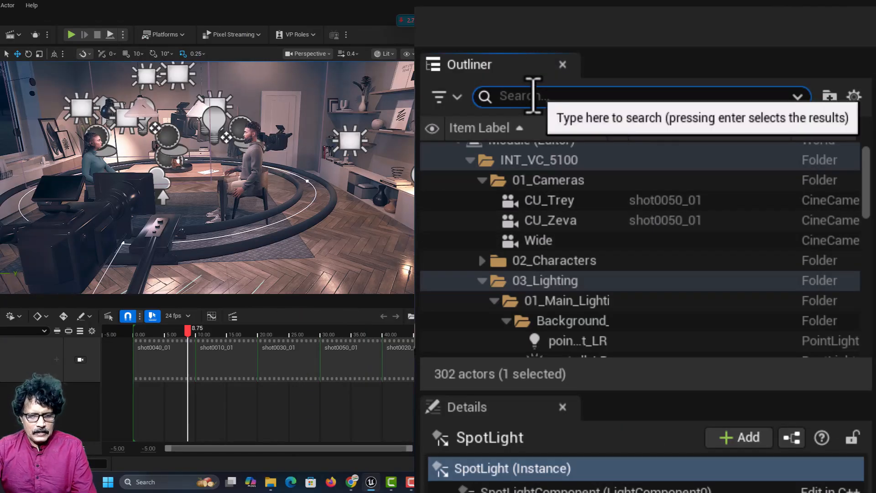
type("spot")
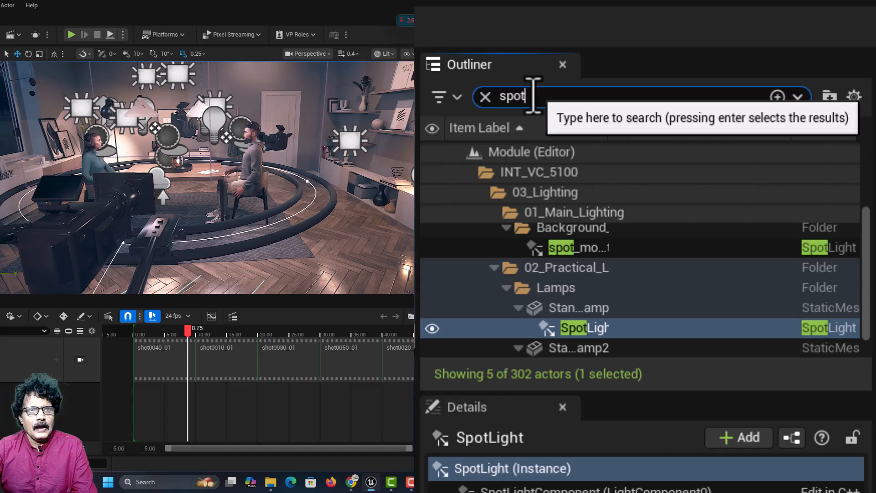
left_click(571, 250)
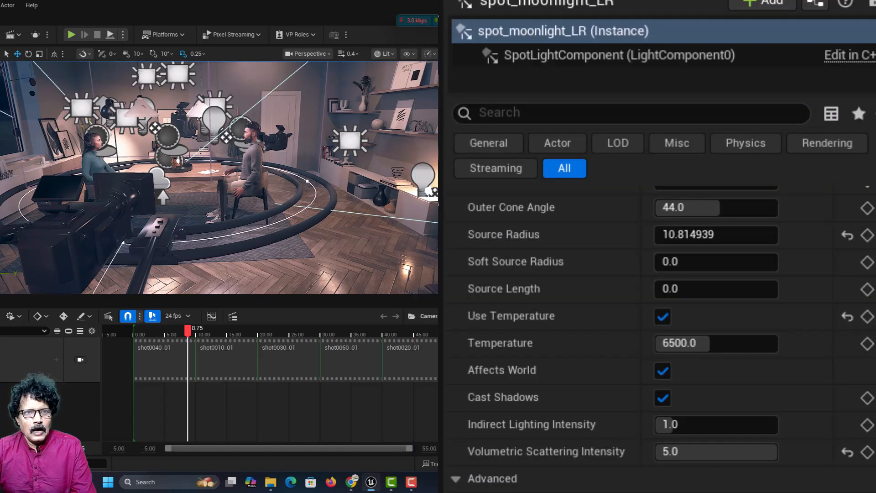
left_click(675, 453)
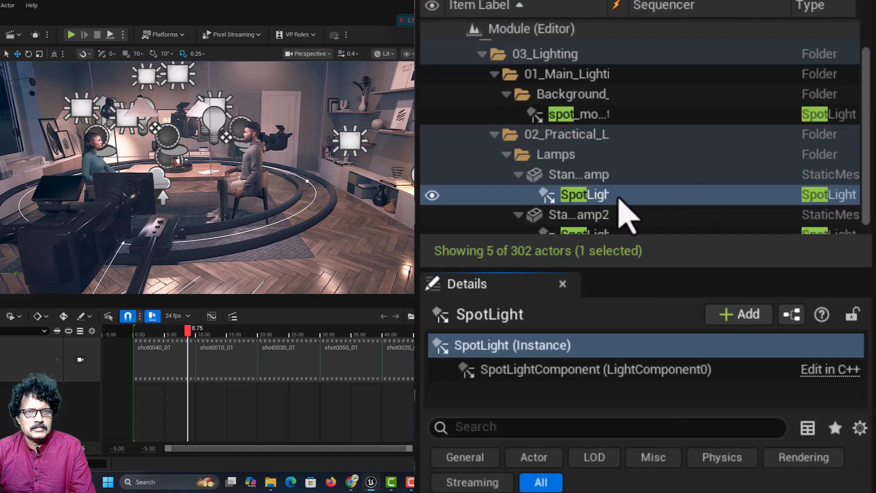
left_click(616, 197)
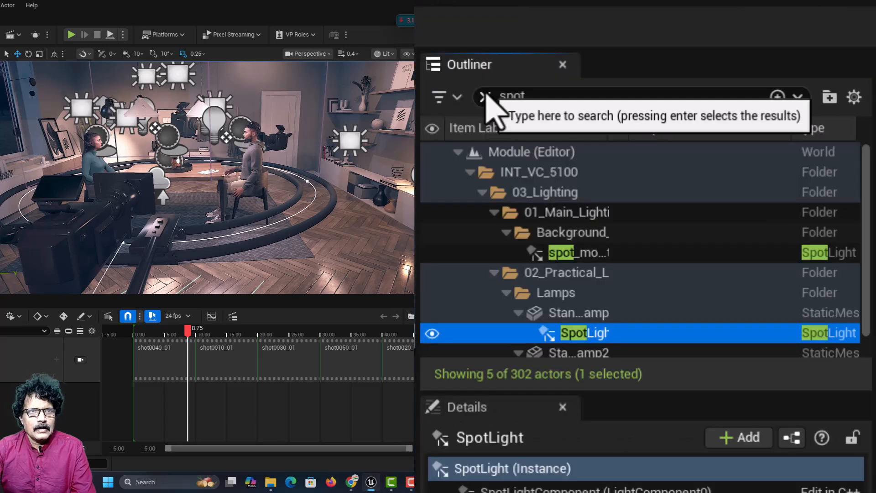
left_click(483, 98)
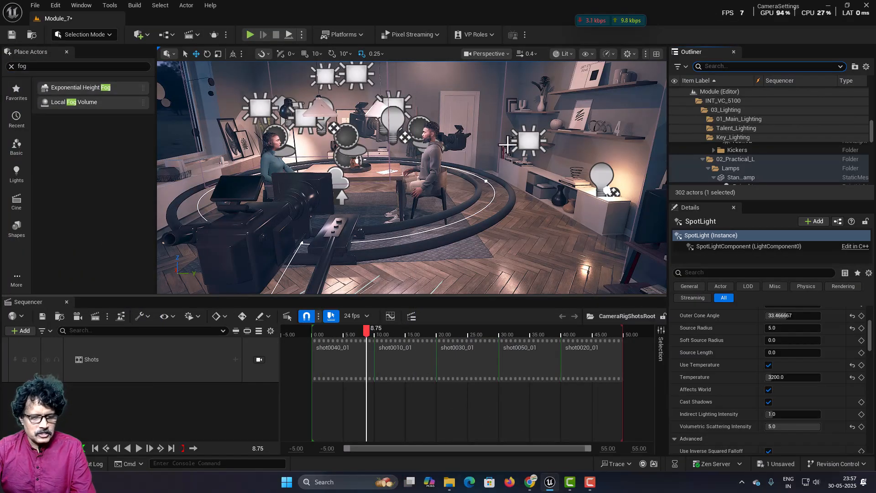
- Hide the viewport icons, view through the shot cameras, and scrub from shot0040_01 to shot0020_01 to review the volumetric lighting
left_click(506, 144)
key("g")
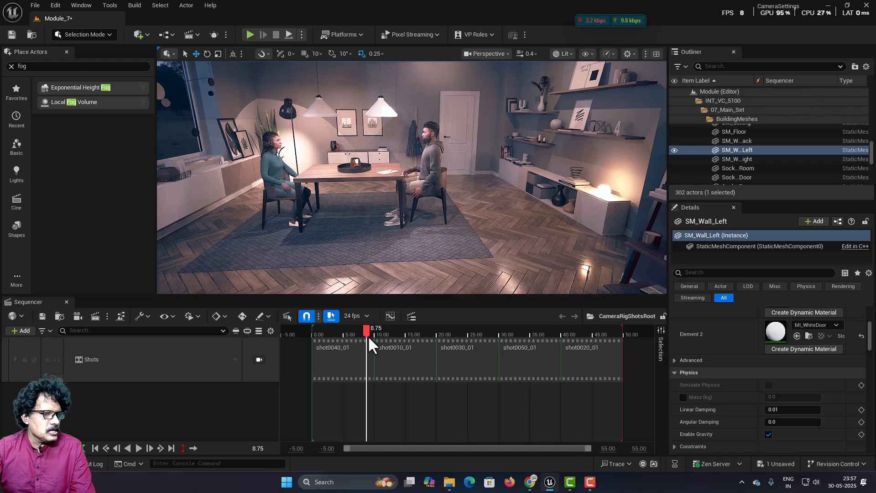
left_click_drag(369, 333, 334, 333)
left_click(259, 359)
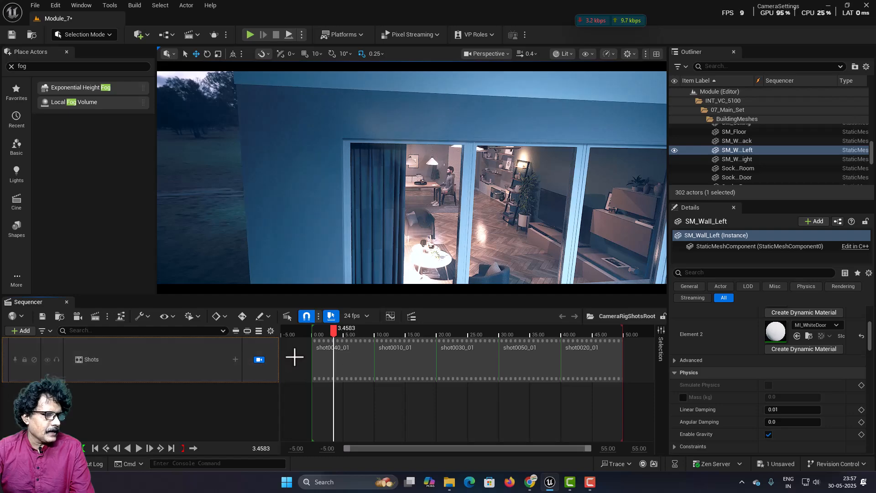
left_click_drag(332, 328, 585, 328)
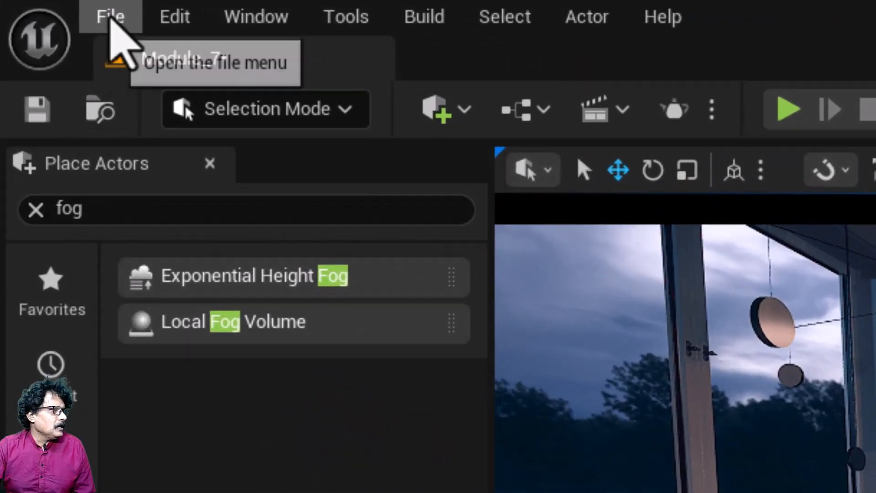
- Save all modified levels and assets, and open the Sequencer's movie rendering options
left_click(35, 5)
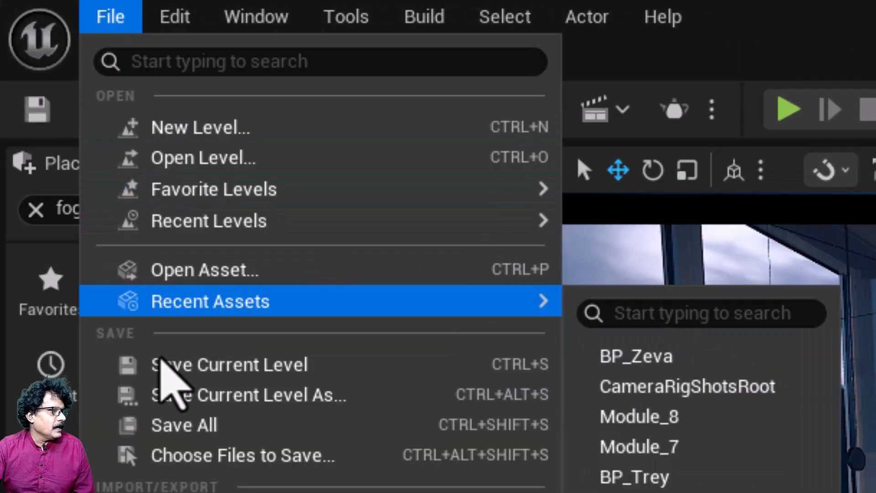
left_click(173, 422)
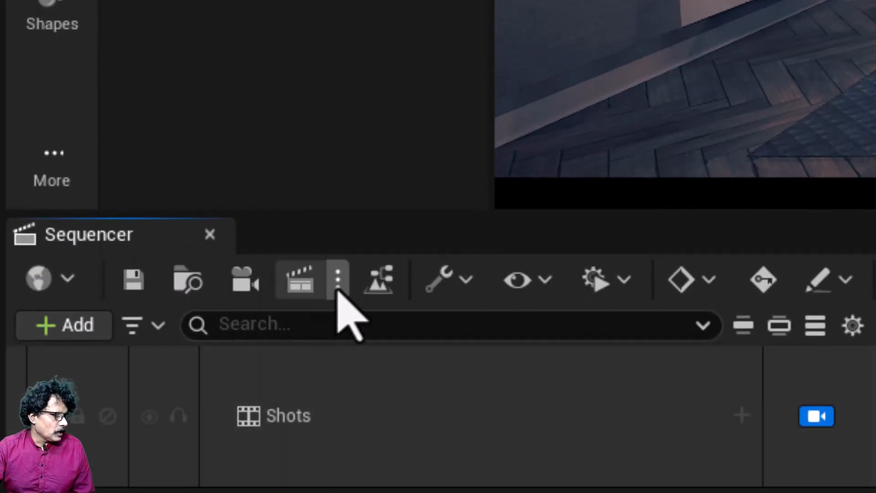
left_click(337, 287)
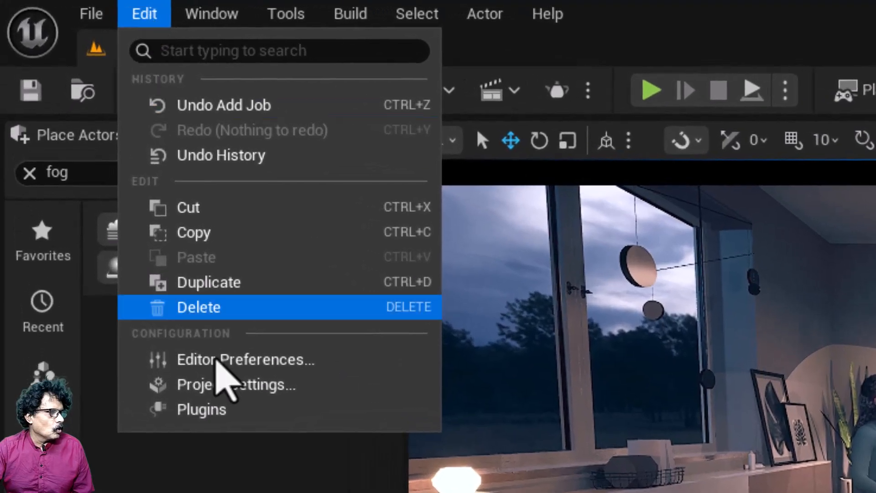
- Search the project's plugins for "render" and look through the rendering-related plugins
left_click(236, 422)
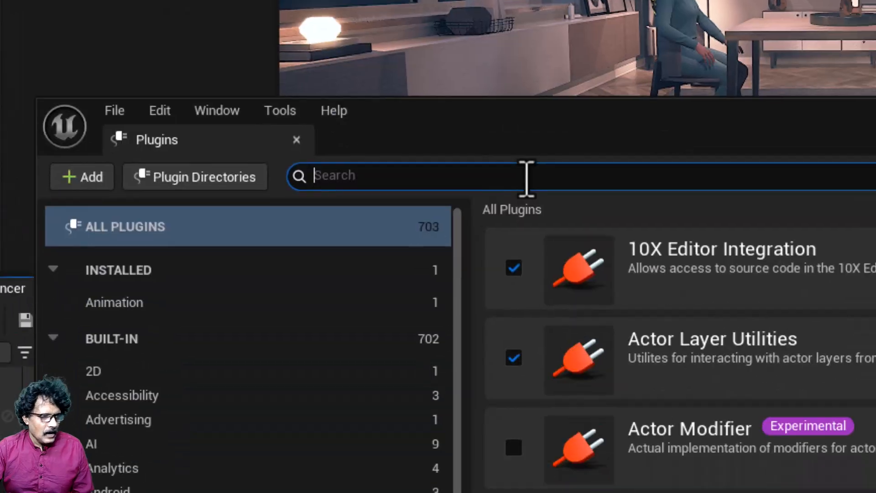
type("render")
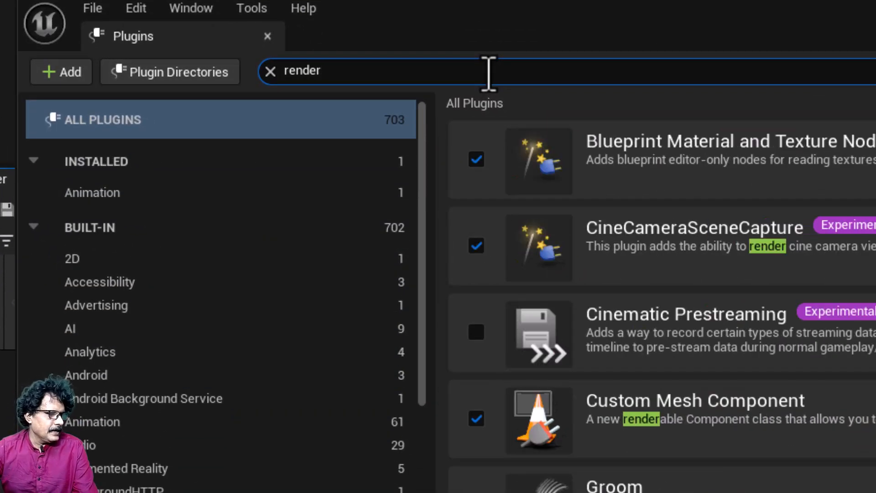
scroll(655, 259, "down", 1)
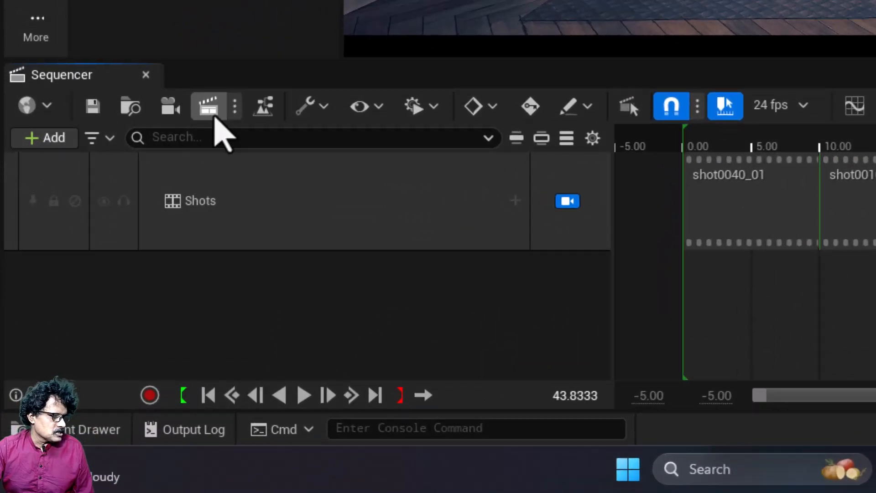
- Open the render settings of the CameraRigShotsRoot job in Movie Render Queue and remove the .jpg Sequence [8bit] export
left_click(213, 115)
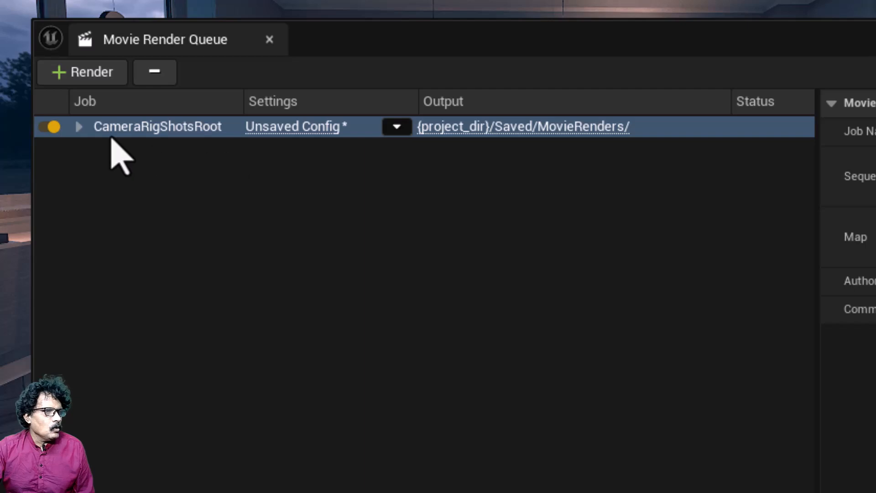
left_click(276, 127)
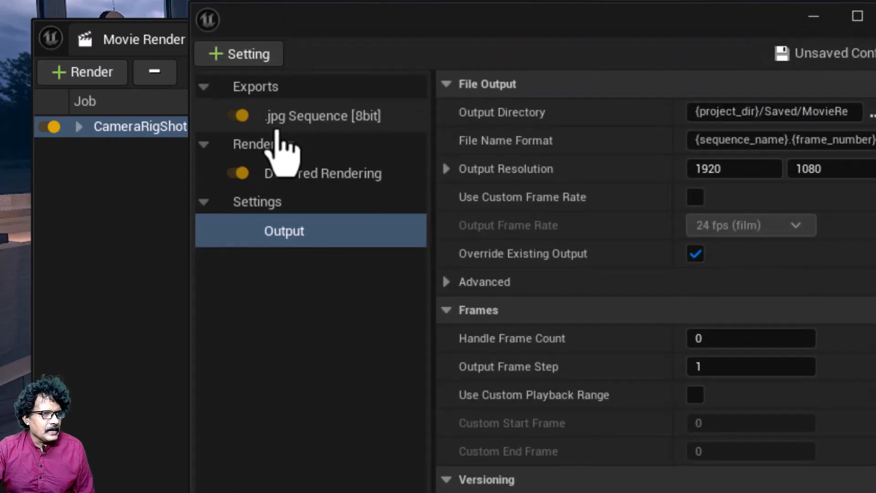
left_click(325, 119)
key("Delete")
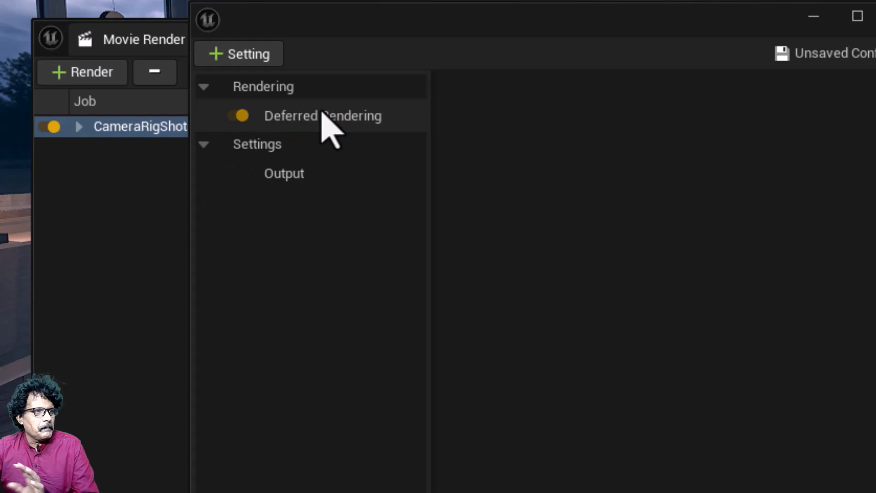
- Add an Apple ProRes export to the render configuration and set its codec to Apple ProRes 422
left_click(256, 55)
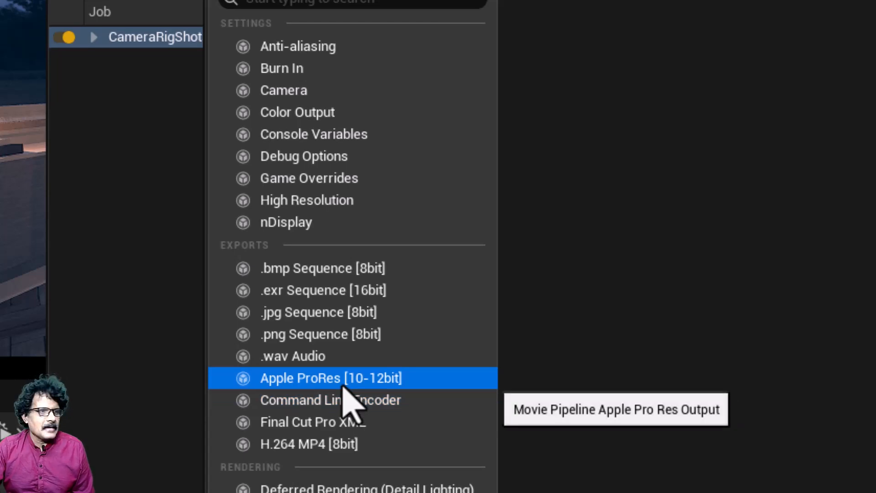
left_click(344, 385)
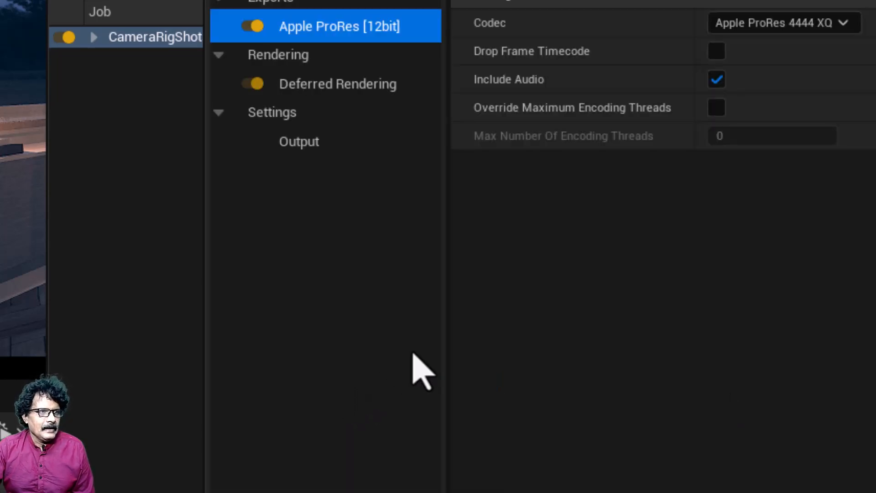
left_click(816, 24)
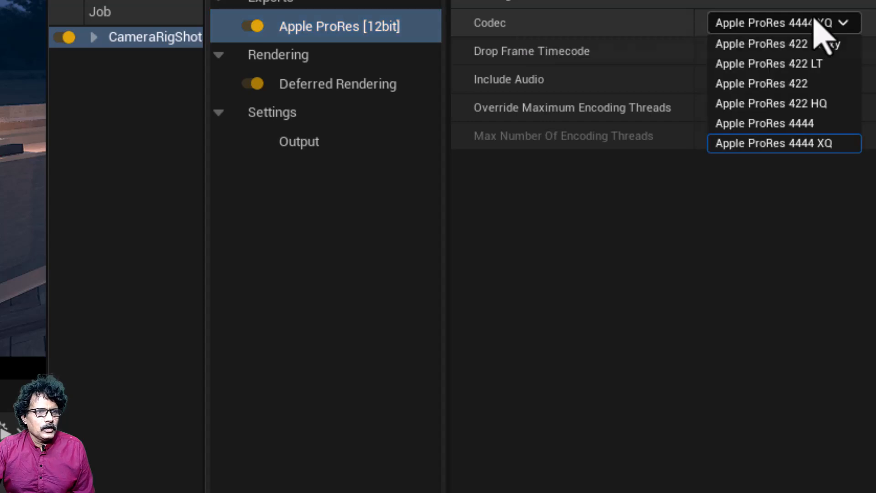
left_click(796, 85)
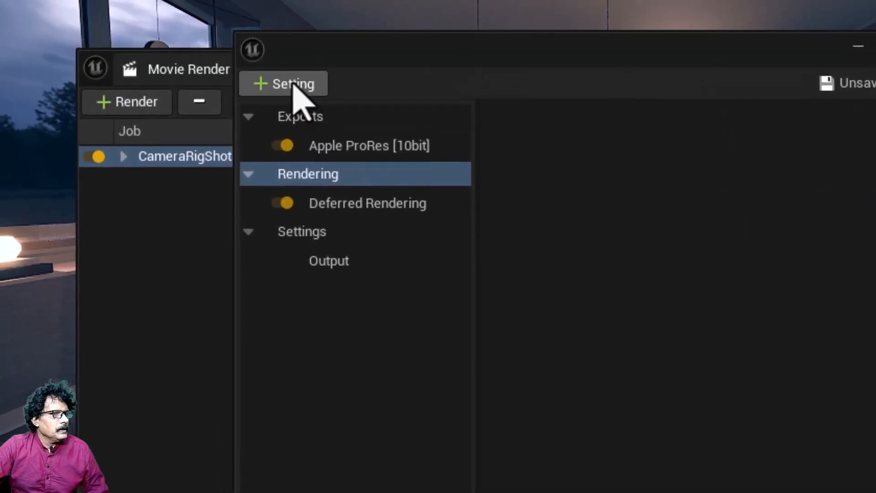
- Add the nDisplay Rendering (Detail Lighting) pass to the render configuration and show the Output settings
left_click(292, 85)
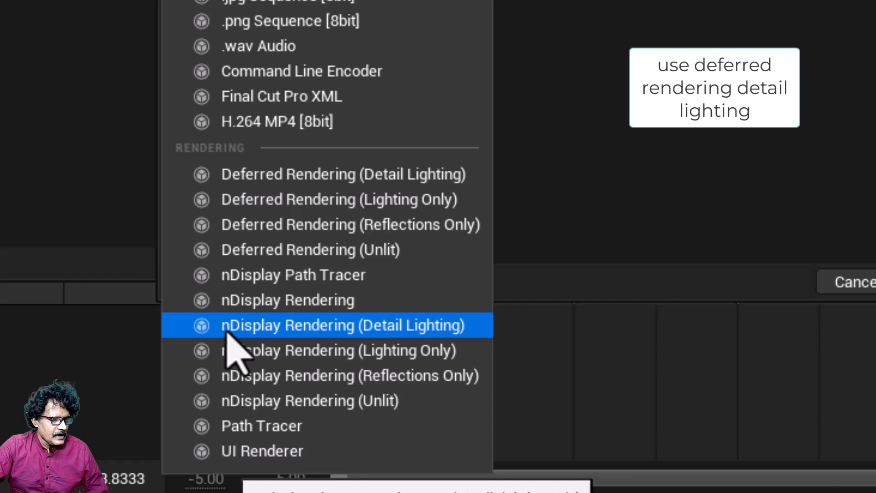
left_click(354, 325)
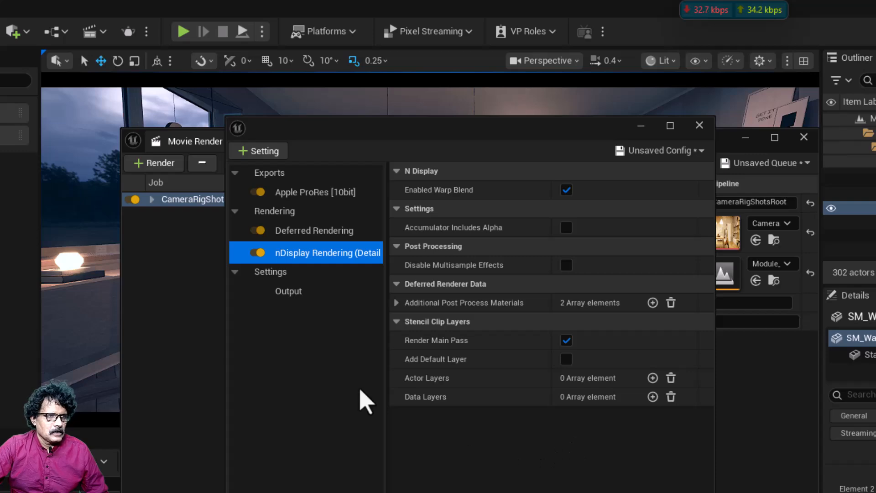
left_click(292, 295)
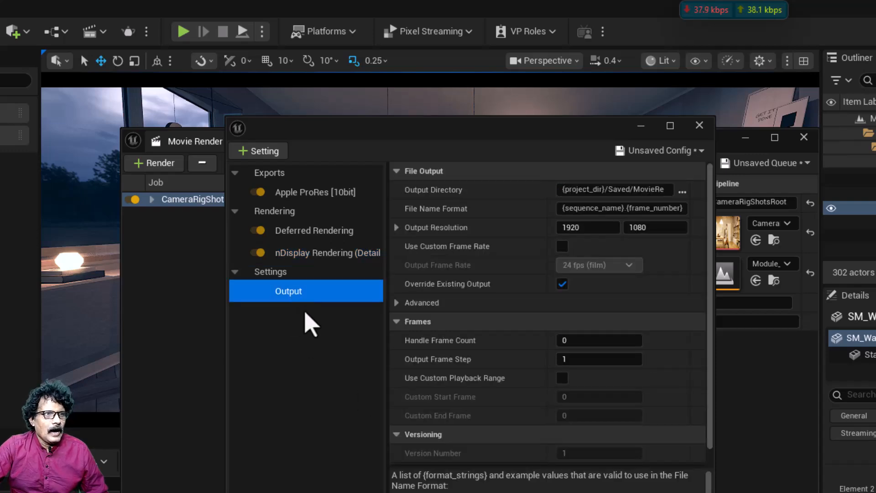
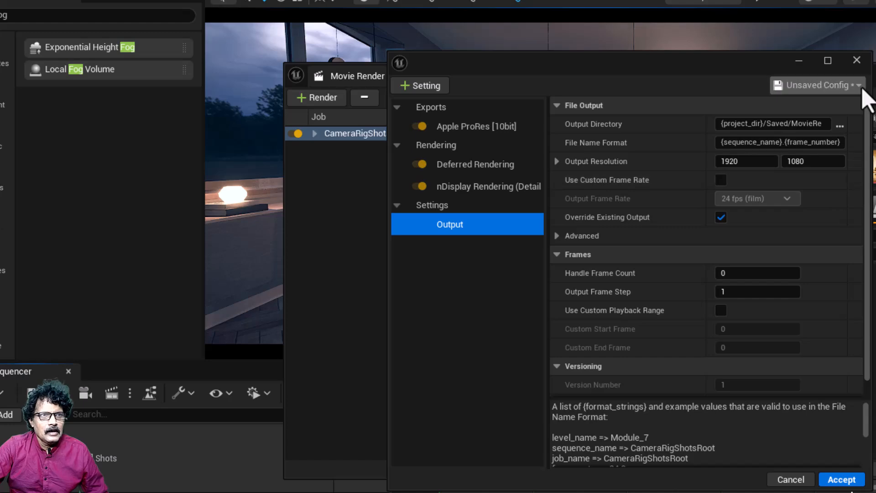
- Save the render configuration as a preset named myrender in the INT_VC content folder
left_click(859, 86)
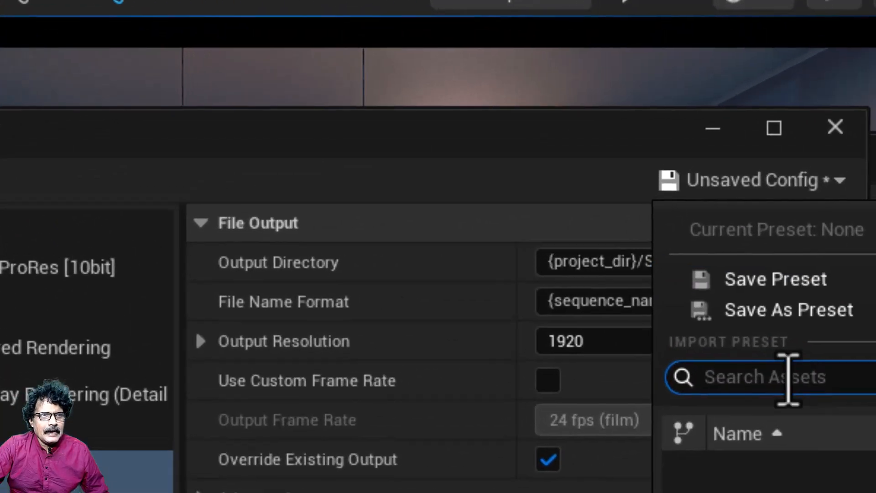
left_click(785, 312)
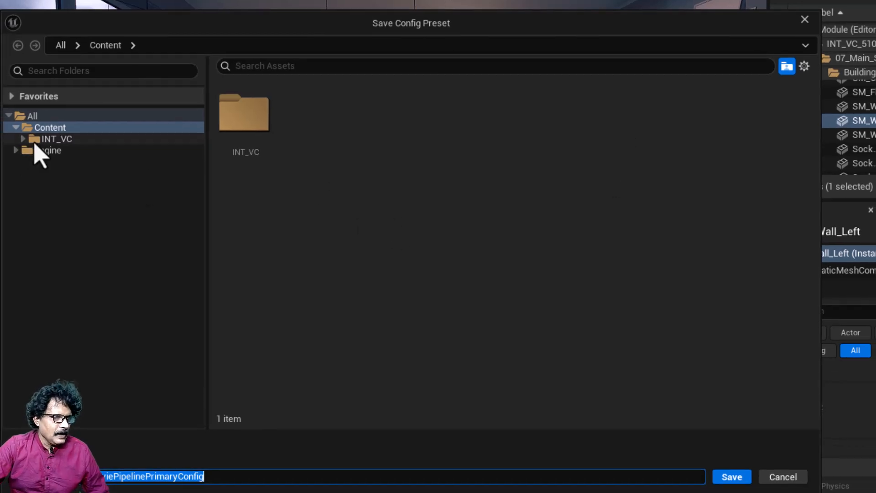
left_click(54, 139)
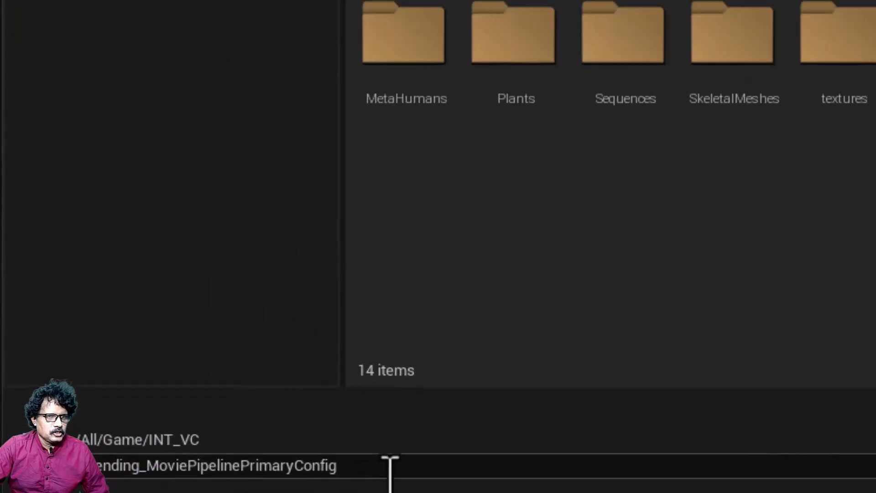
left_click(612, 453)
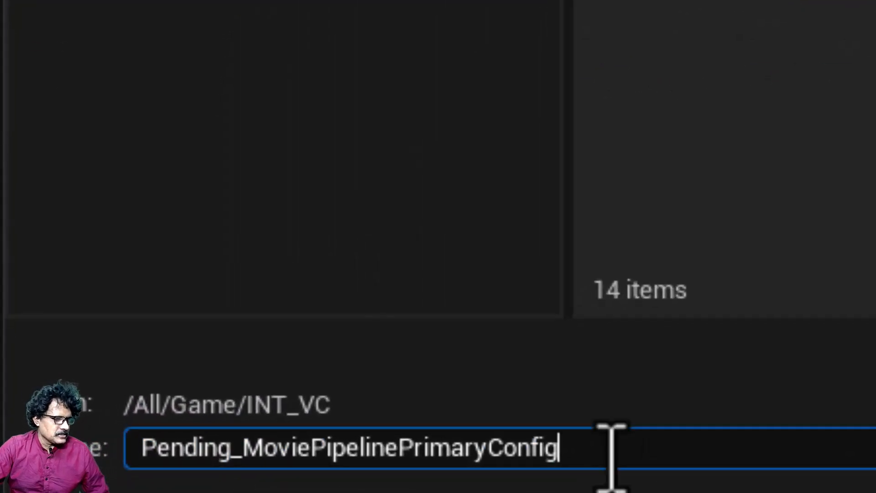
key("ctrl+a")
type("m")
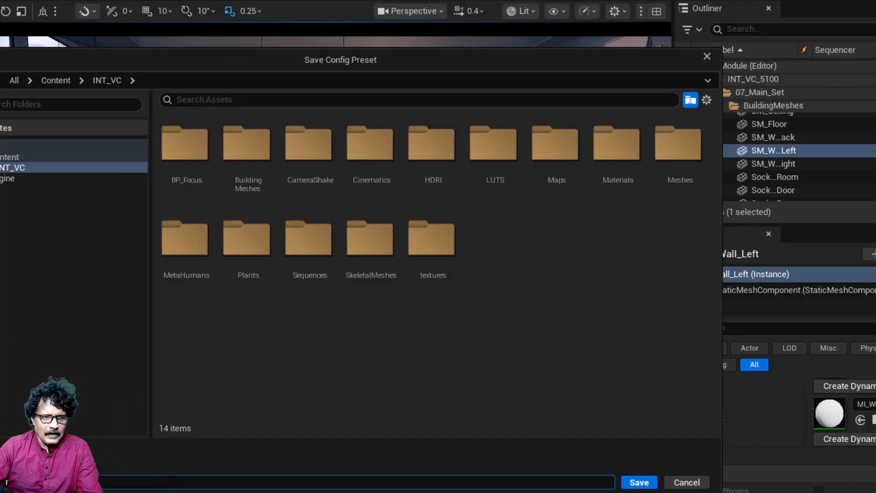
left_click(643, 485)
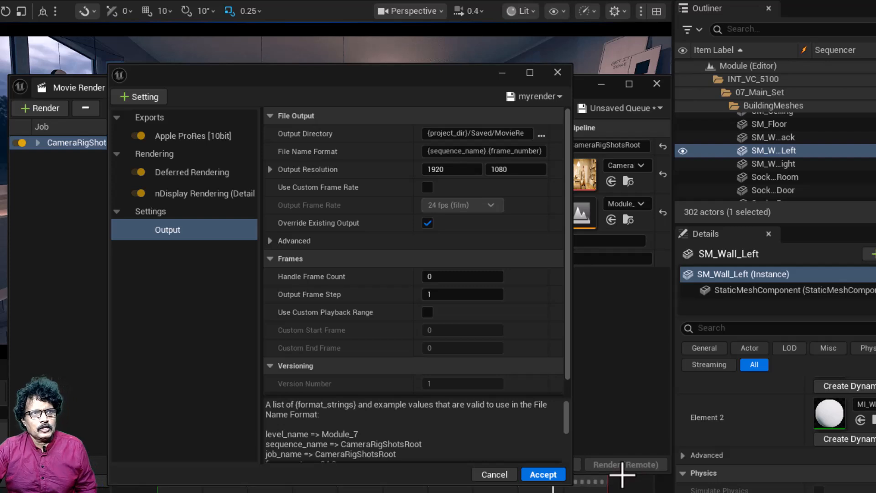
- Apply the myrender preset to the CameraRigShotsRoot job and start a local render
left_click(560, 95)
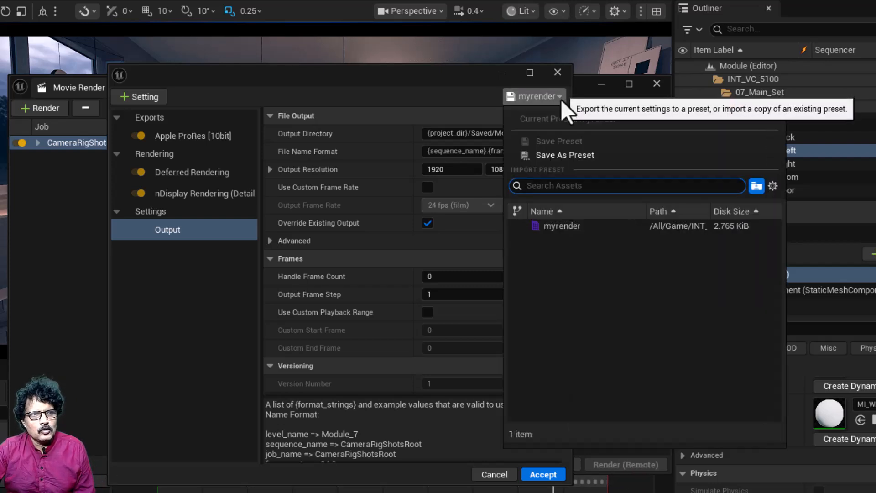
left_click(564, 225)
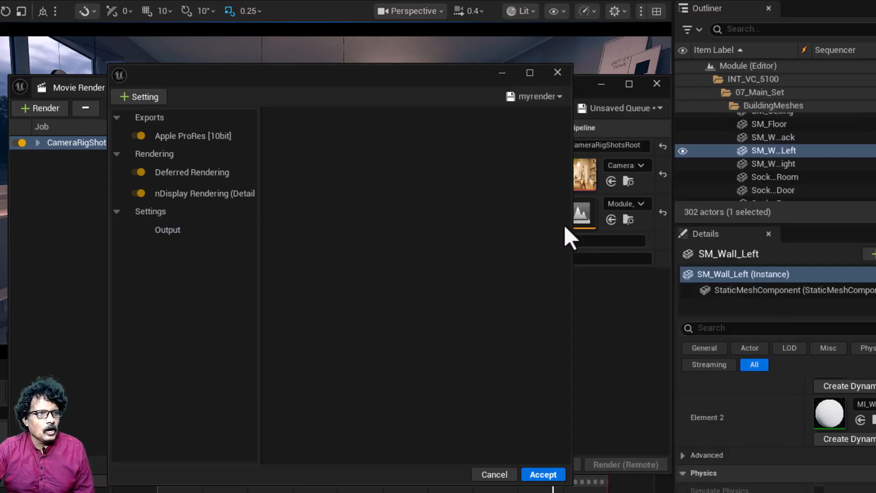
left_click(536, 475)
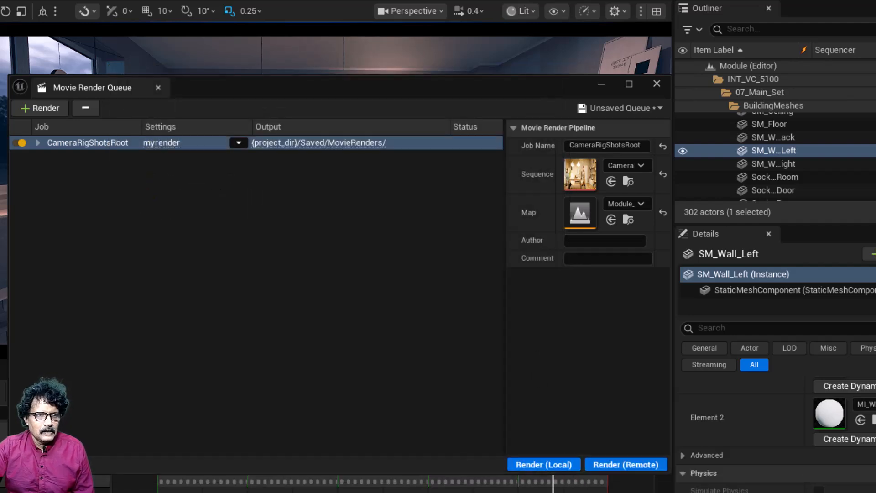
left_click(533, 470)
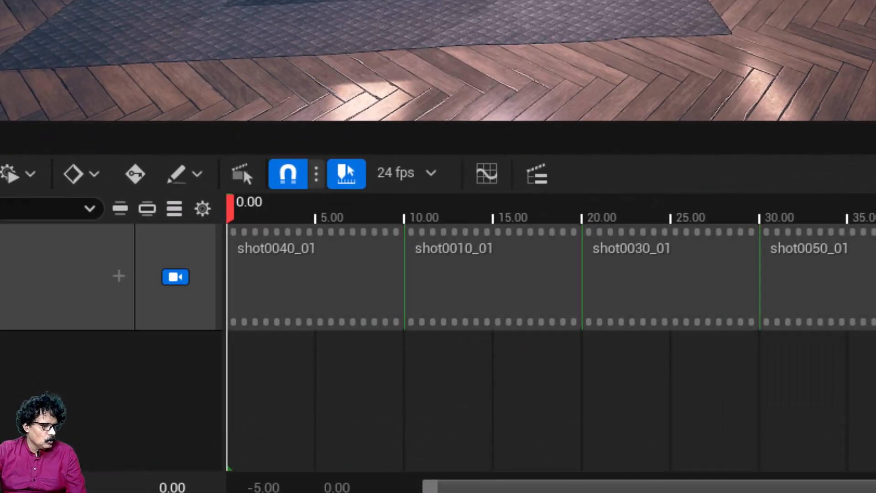
- Open shot0040_01, add CineCame_crane from this sequence to Camera Cuts at 0.00, and save the sequence
left_click(303, 297)
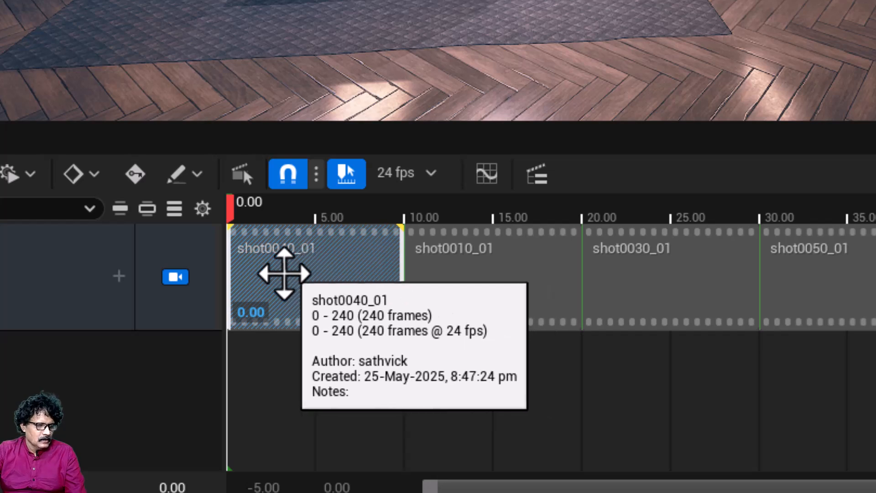
double_click(286, 264)
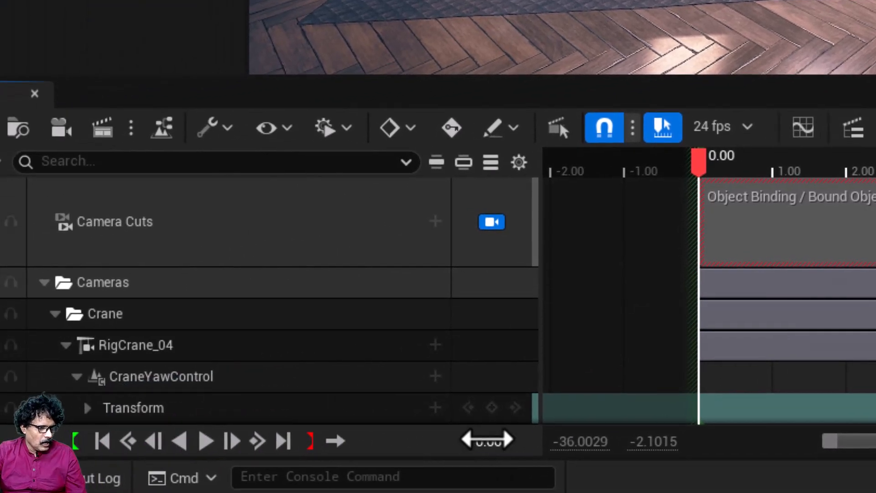
left_click(429, 449)
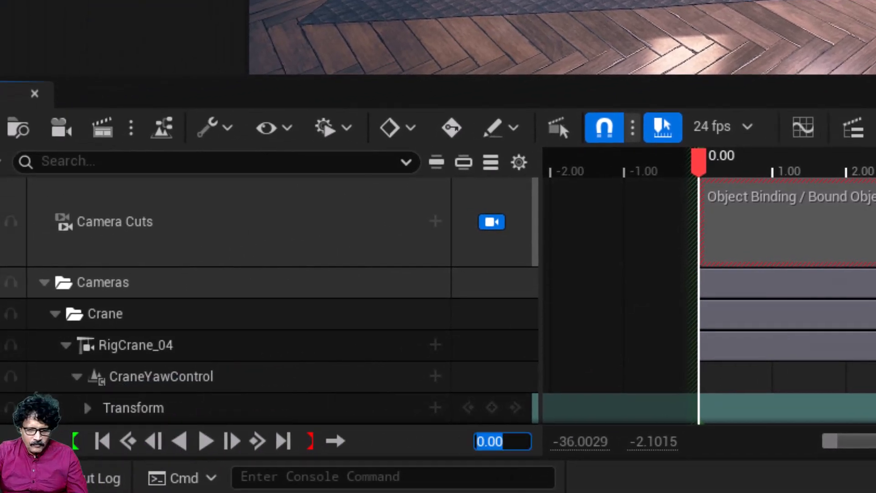
left_click(435, 224)
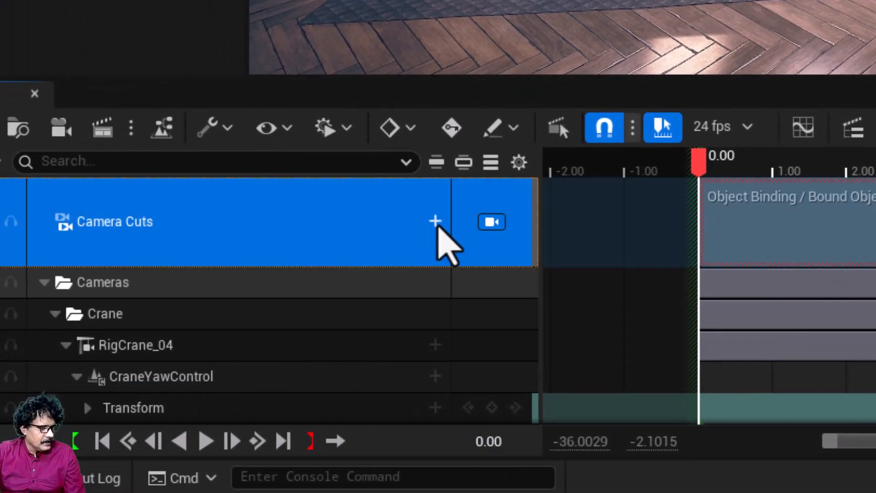
left_click(435, 222)
mouse_move(491, 300)
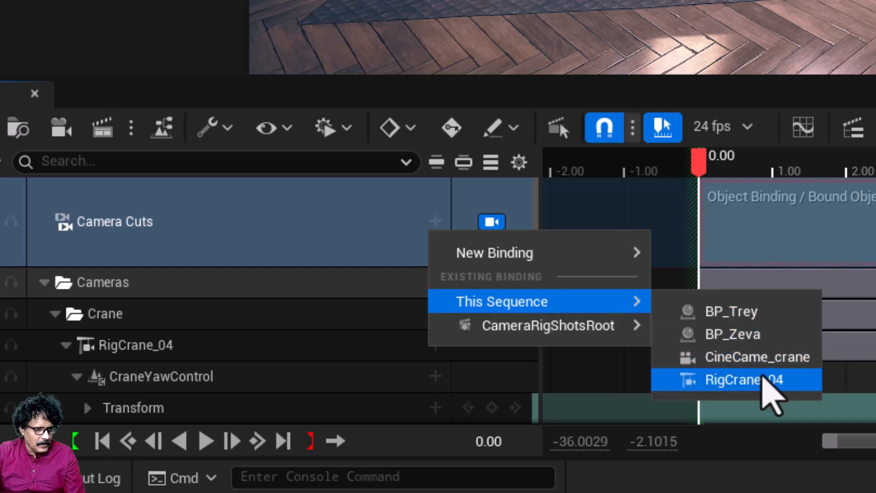
left_click(712, 358)
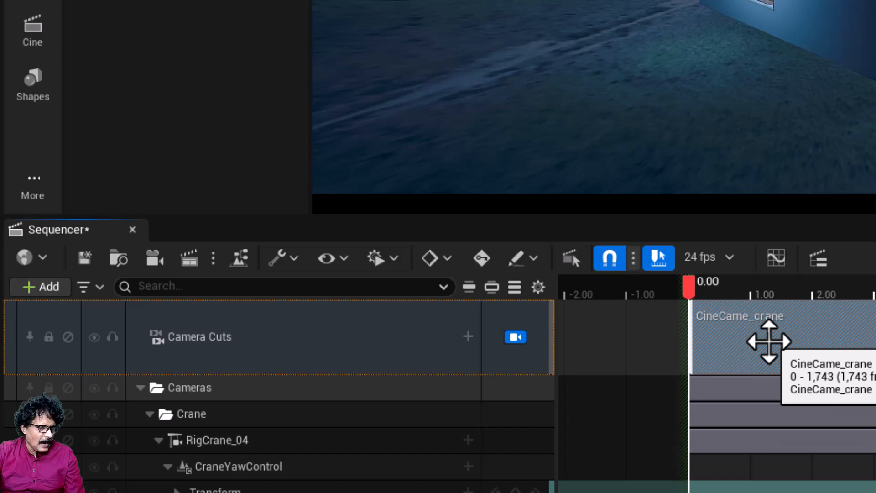
left_click(85, 258)
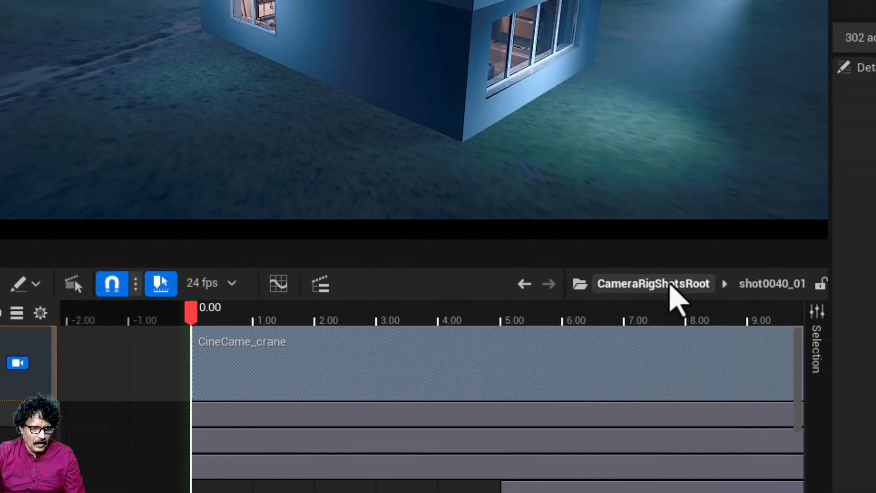
- Return to CameraRigShotsRoot, open shot0010_01 to check its camera cut binding, and go back to the root sequence
left_click(824, 274)
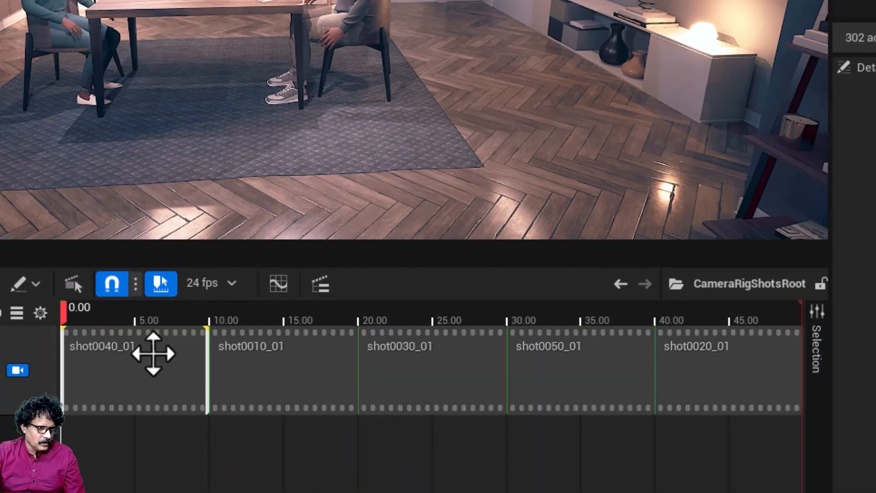
left_click(251, 321)
double_click(265, 372)
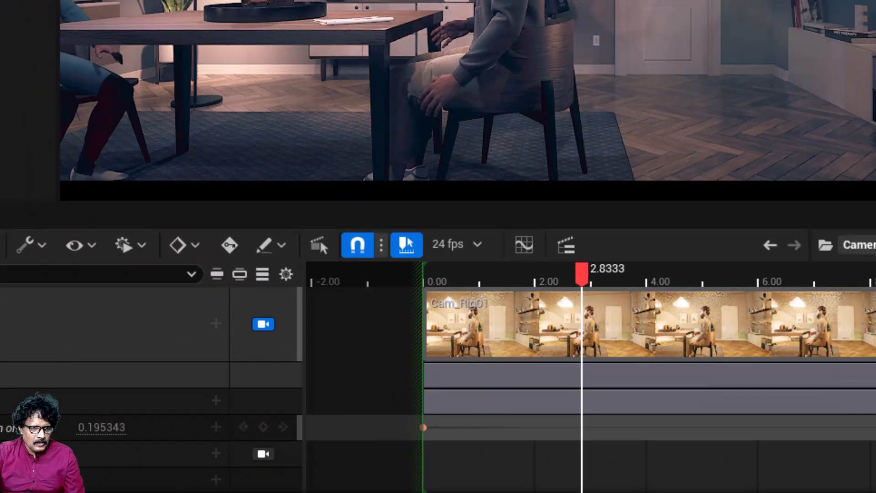
left_click(861, 245)
- In shot0030_01, add Cine_CamRig03 from this sequence to Camera Cuts at 0.00 and save the sequence
left_click(652, 280)
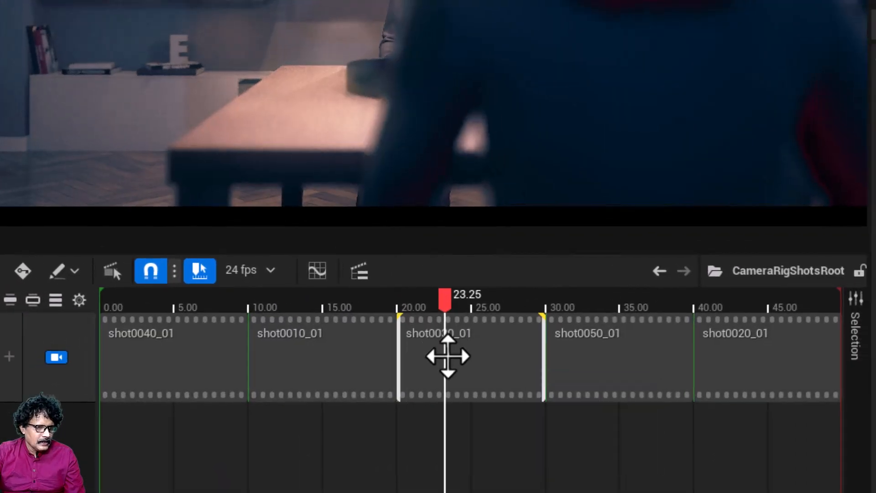
double_click(448, 356)
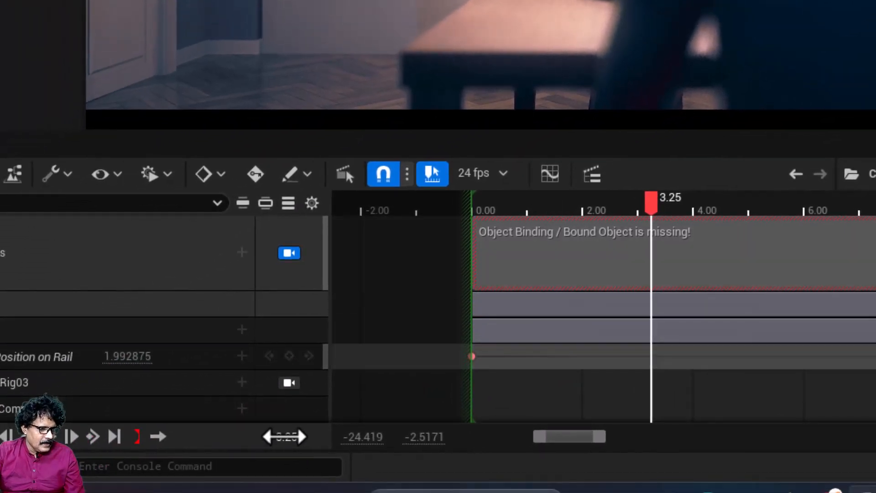
left_click(287, 436)
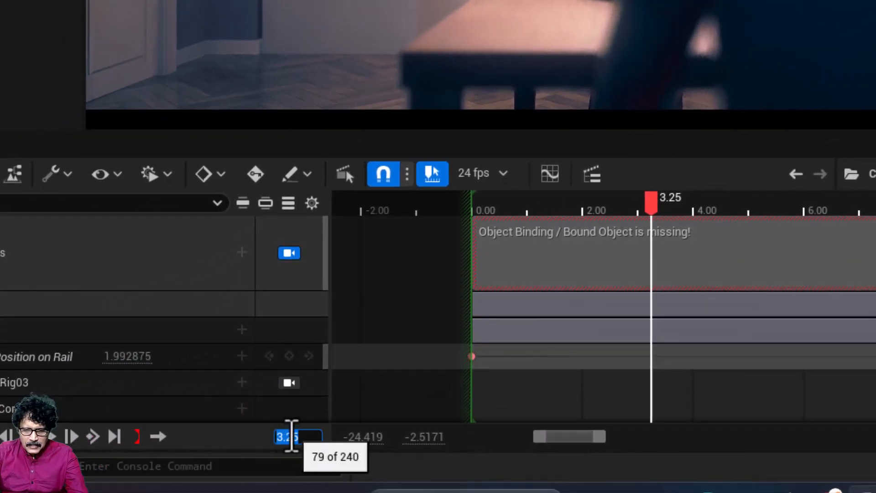
type("0")
key("Return")
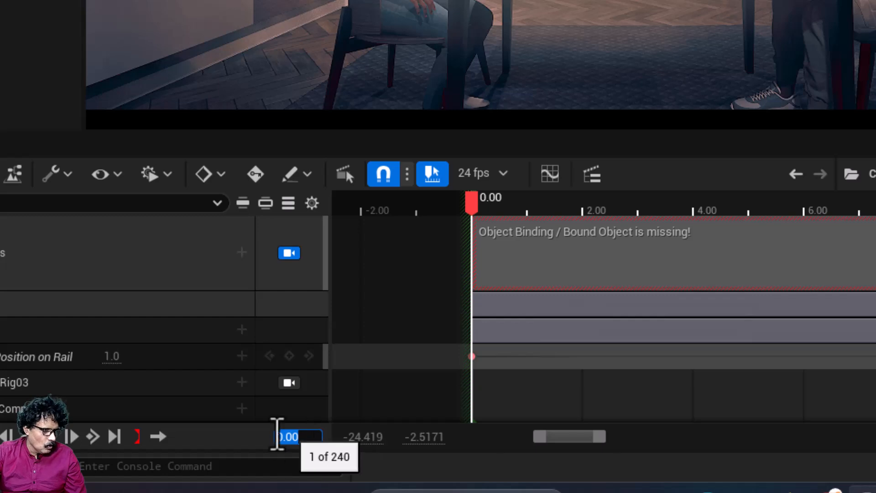
left_click(242, 252)
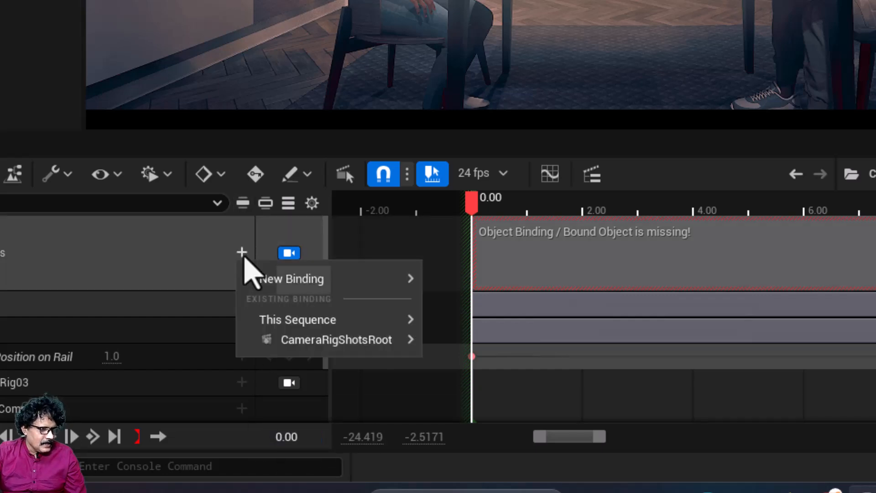
mouse_move(291, 320)
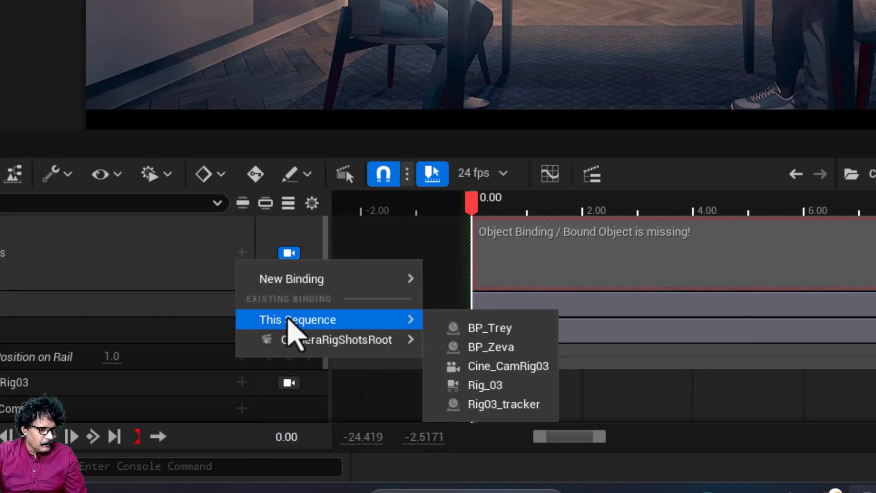
left_click(505, 367)
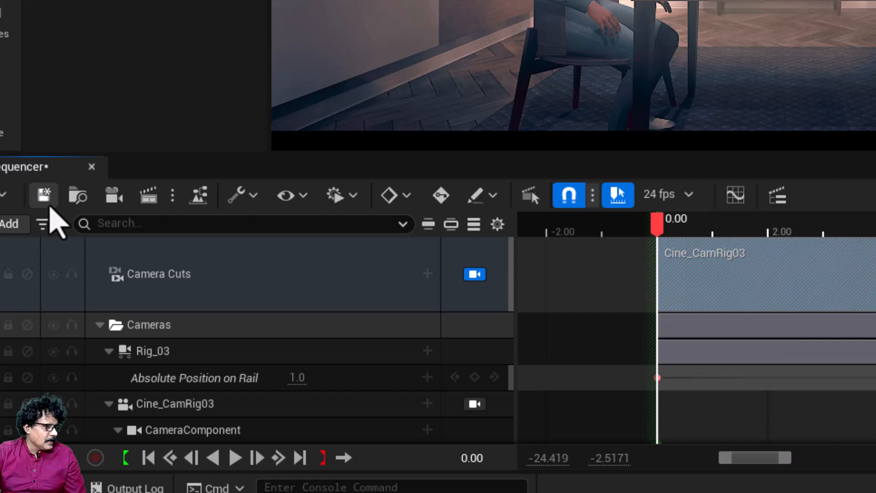
left_click(87, 204)
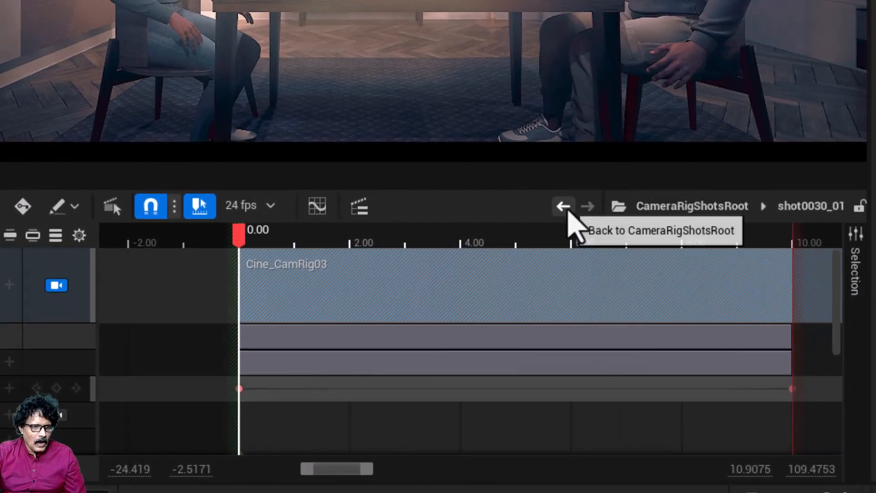
- Return to CameraRigShotsRoot, check the camera cut bindings in shot0050_01 and shot0020_01, and go back to the root sequence
left_click(566, 209)
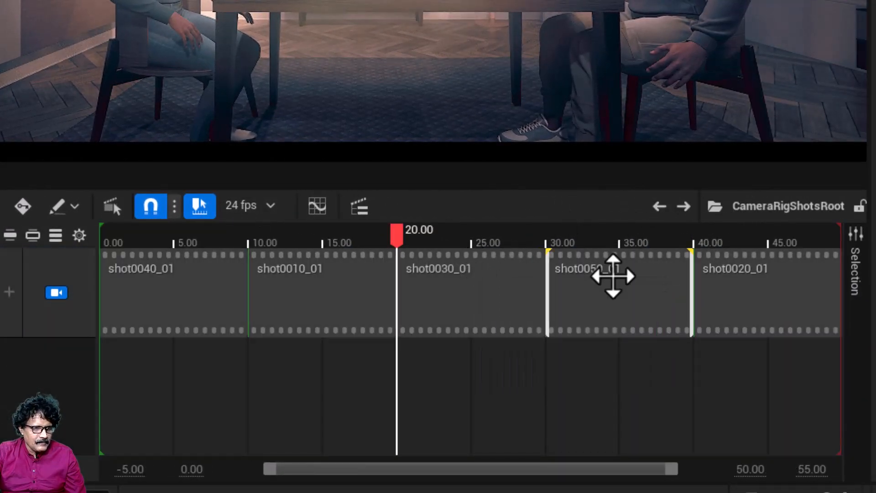
double_click(607, 281)
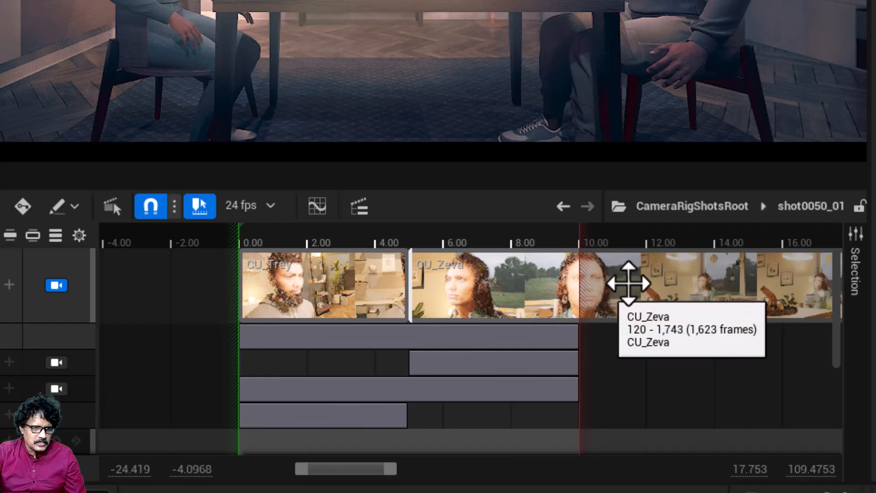
left_click(689, 206)
double_click(733, 294)
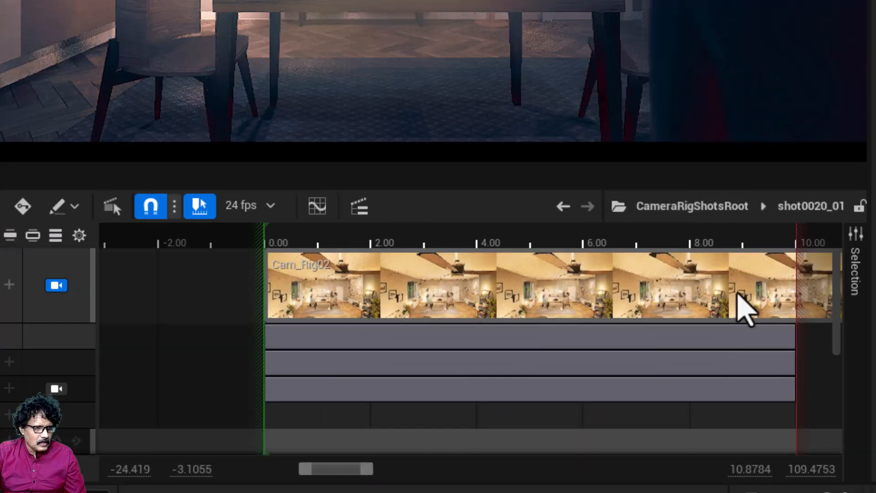
left_click(664, 207)
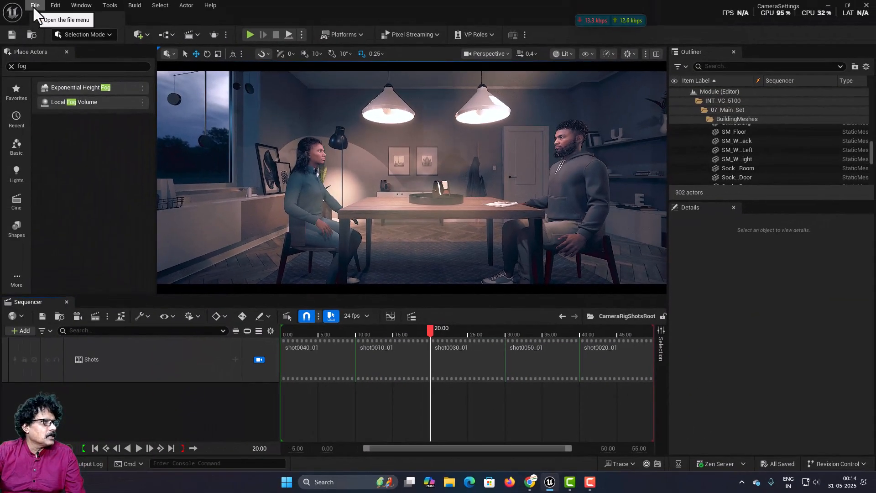
- Save all project files and start a local render of the CameraRigShotsRoot job in Movie Render Queue
left_click(33, 6)
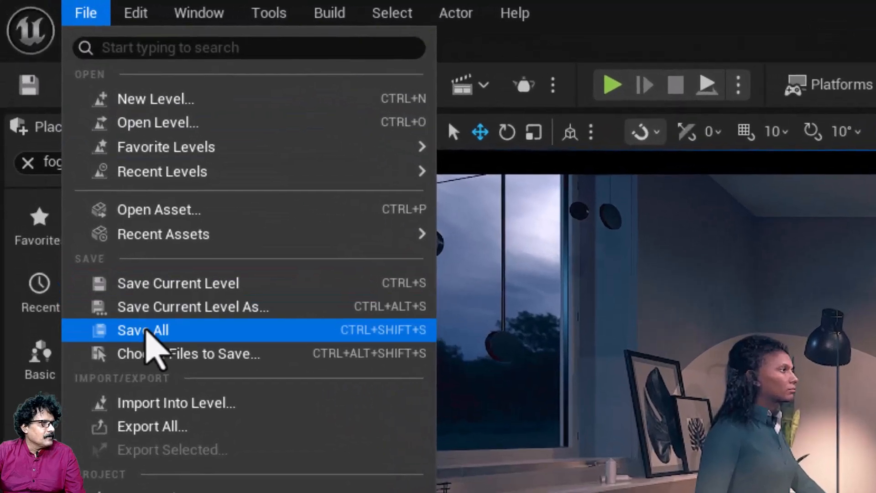
left_click(147, 331)
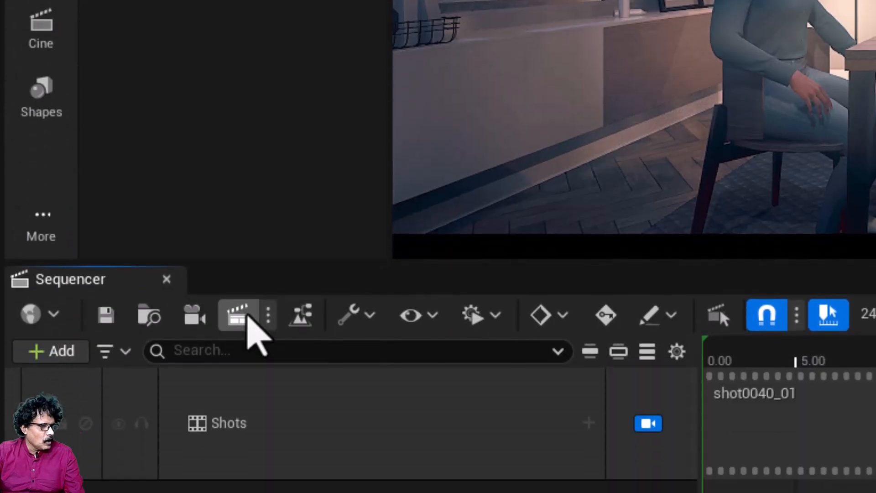
left_click(249, 317)
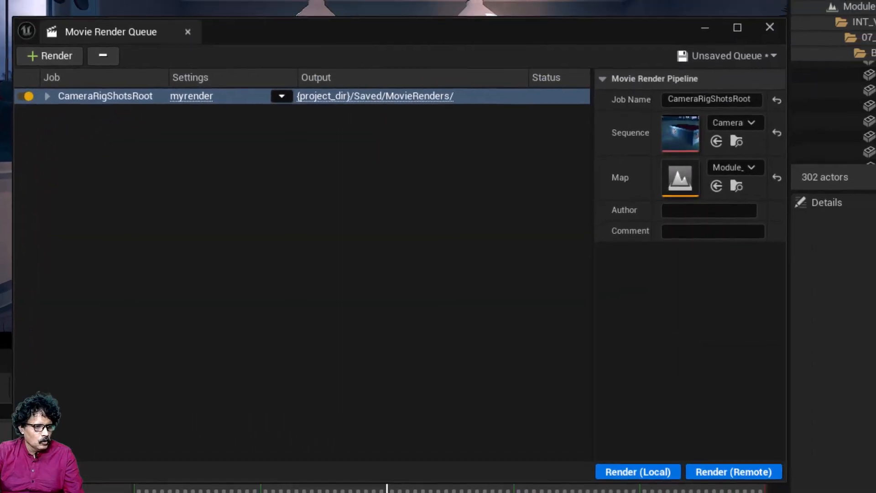
left_click(648, 474)
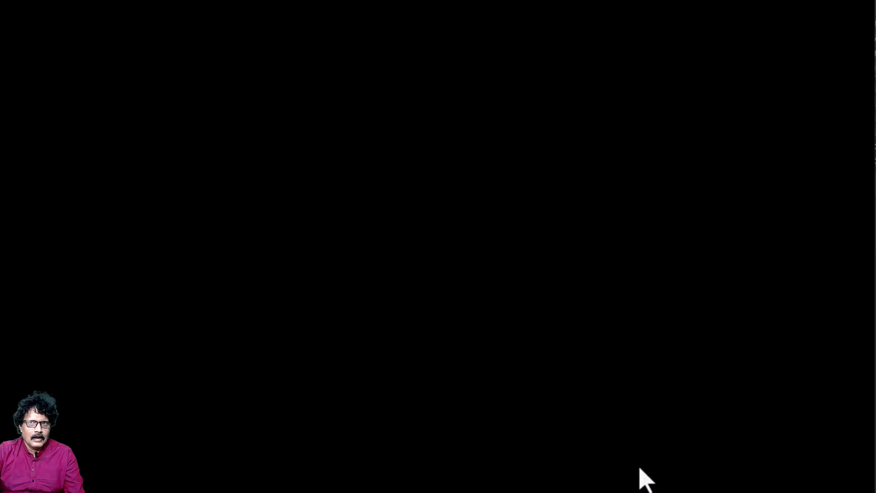